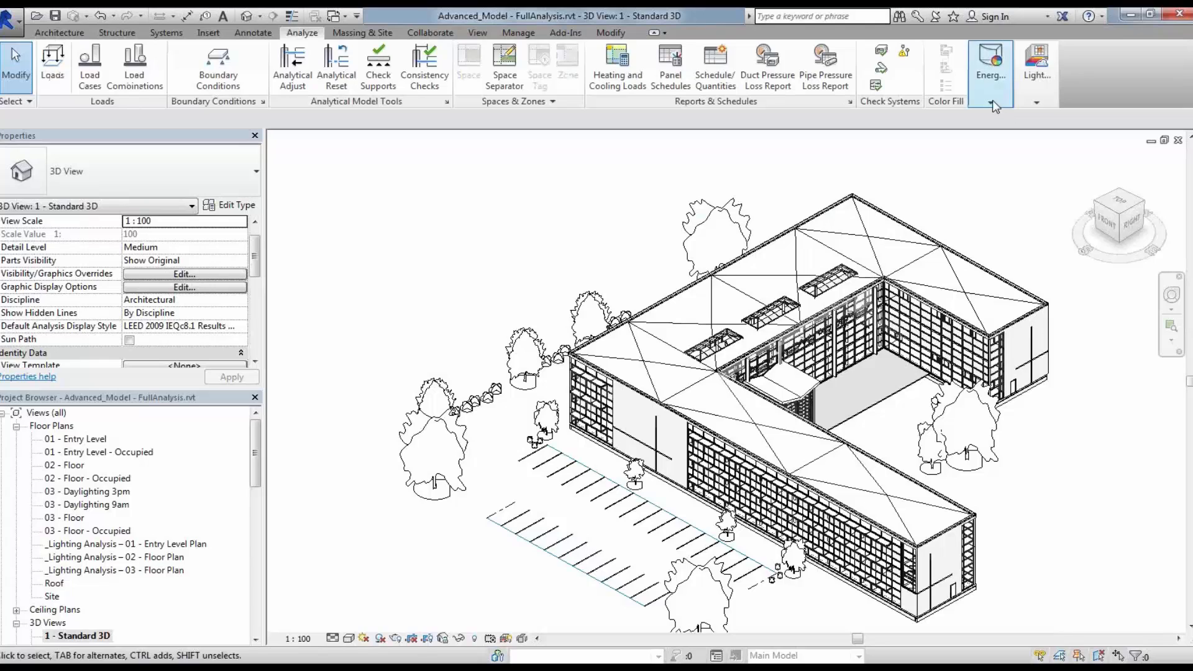
Step: Open the energy analysis Results & Compare window
{"action": "left_click", "coordinate": [991, 102]}
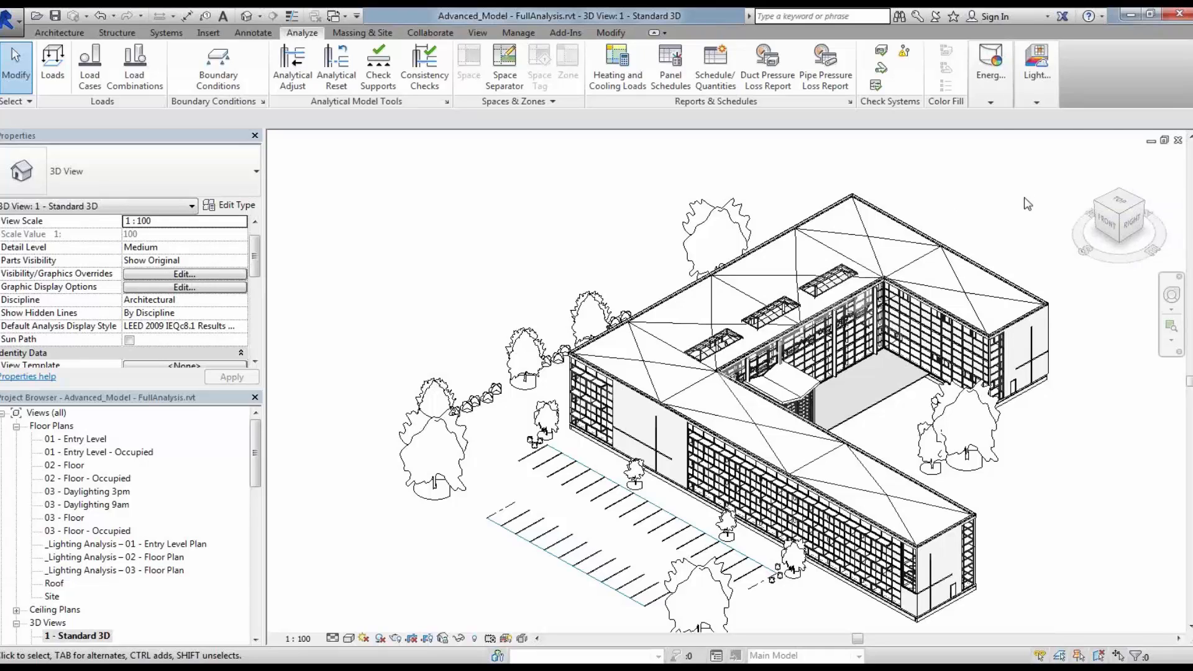
{"action": "left_click", "coordinate": [994, 97]}
{"action": "left_click", "coordinate": [991, 103]}
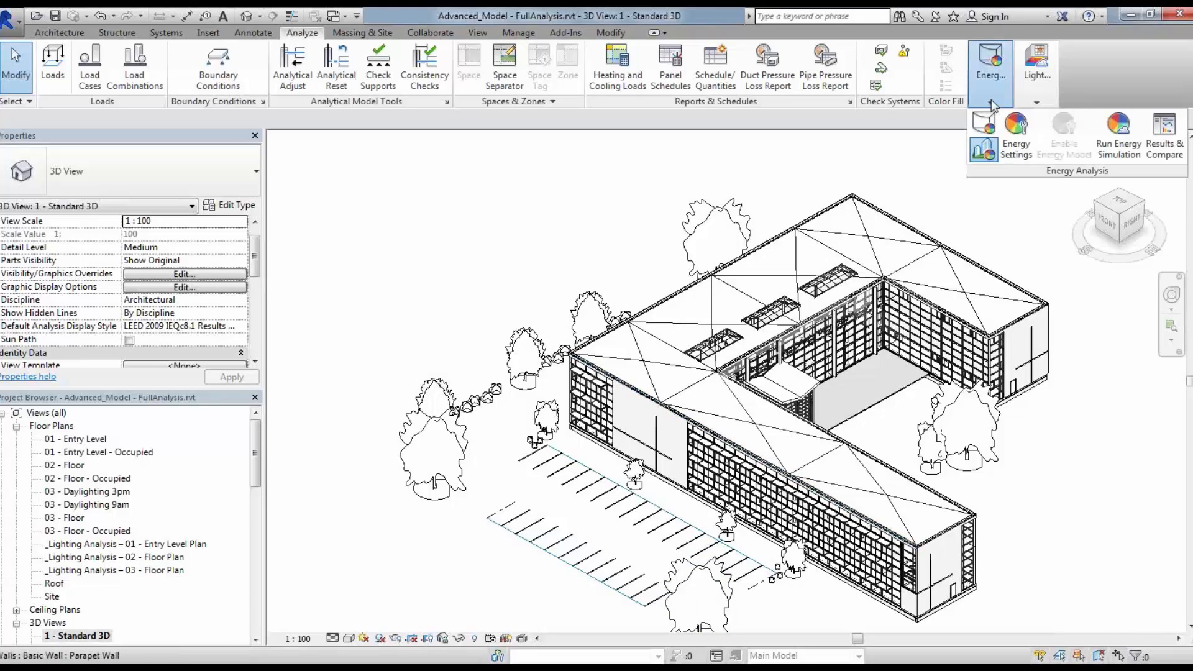
{"action": "left_click", "coordinate": [1163, 146]}
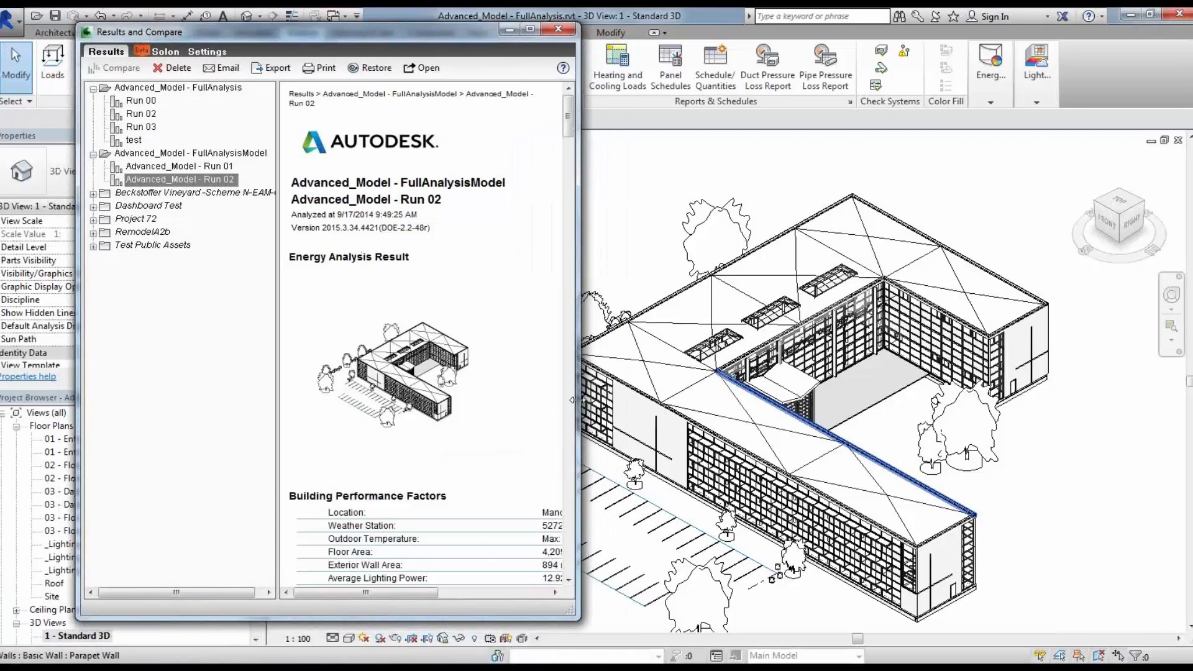
Step: Widen the results window and scroll through the Advanced_Model - Run 02 energy analysis report
{"action": "left_click_drag", "start_coordinate": [576, 400], "coordinate": [706, 400]}
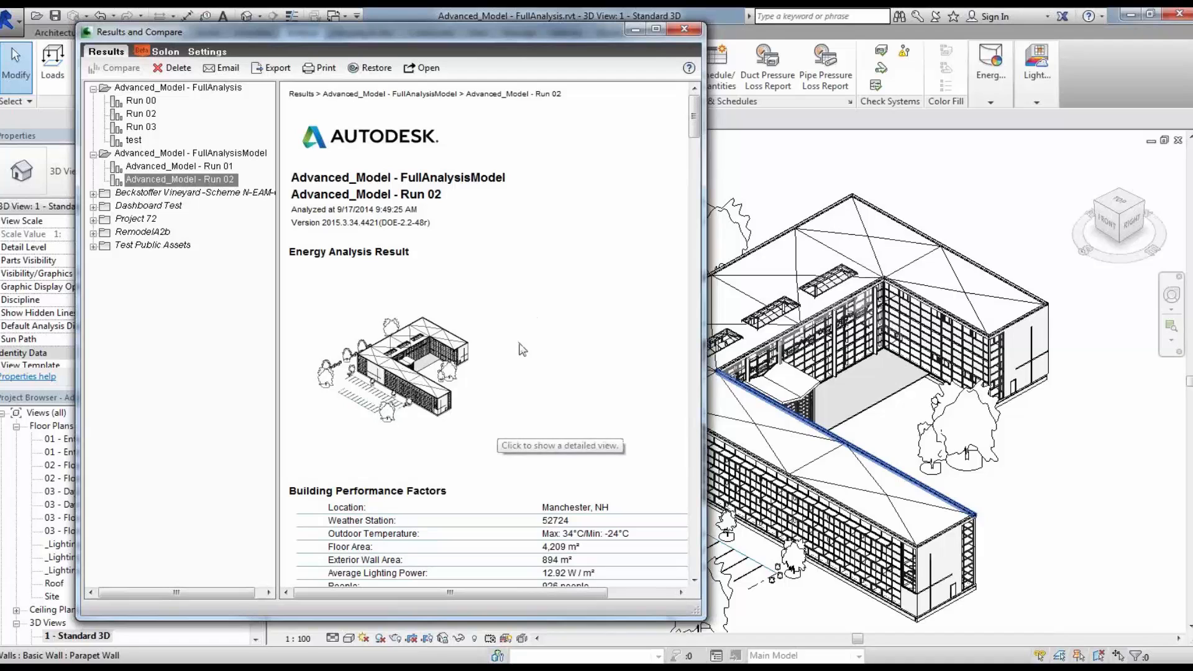
{"action": "scroll", "coordinate": [520, 357], "scroll_direction": "down", "scroll_amount": 1}
{"action": "scroll", "coordinate": [520, 357], "scroll_direction": "down", "scroll_amount": 12}
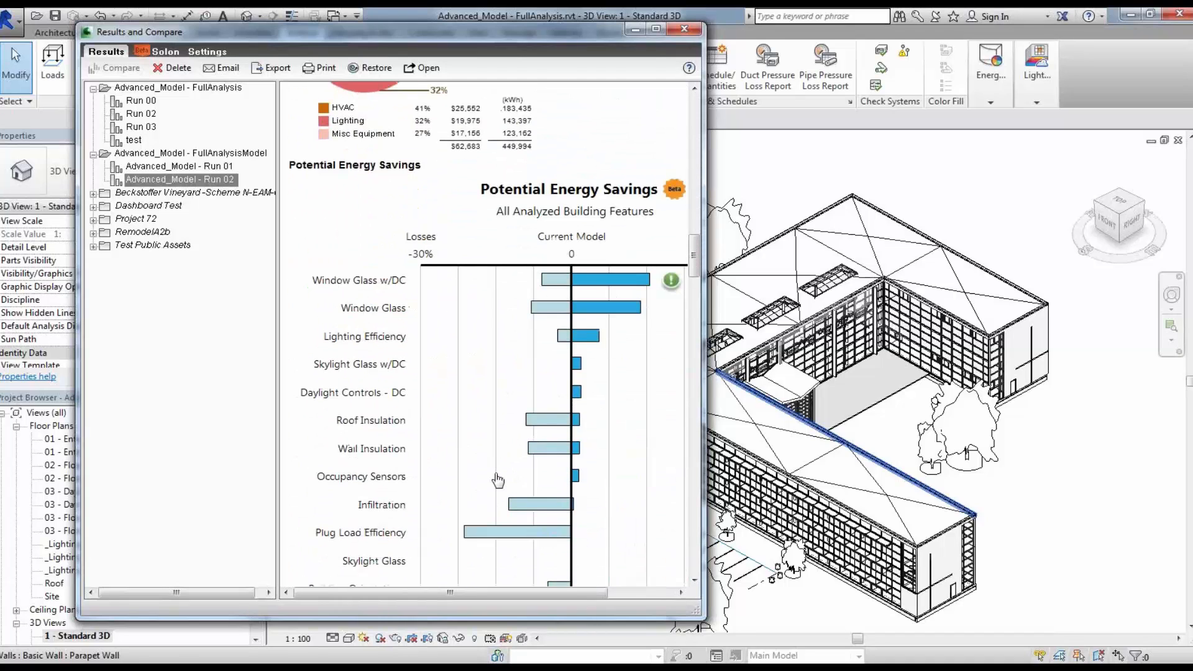
{"action": "scroll", "coordinate": [497, 479], "scroll_direction": "up", "scroll_amount": 4}
{"action": "scroll", "coordinate": [502, 480], "scroll_direction": "up", "scroll_amount": 10}
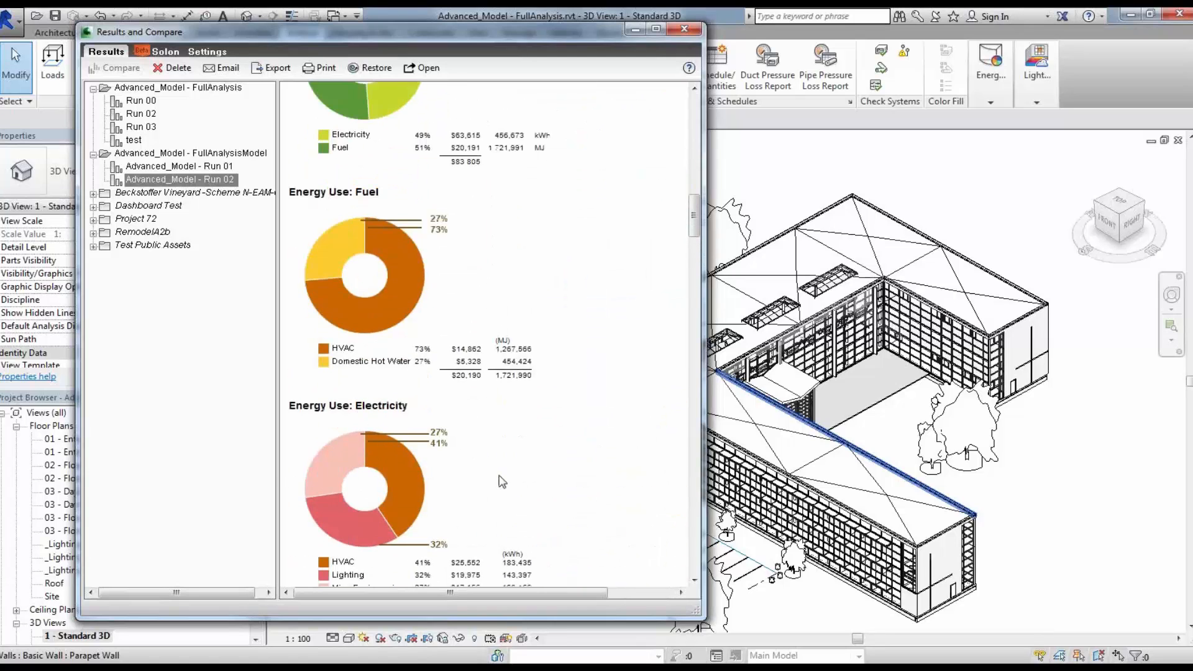
{"action": "scroll", "coordinate": [502, 482], "scroll_direction": "up", "scroll_amount": 3}
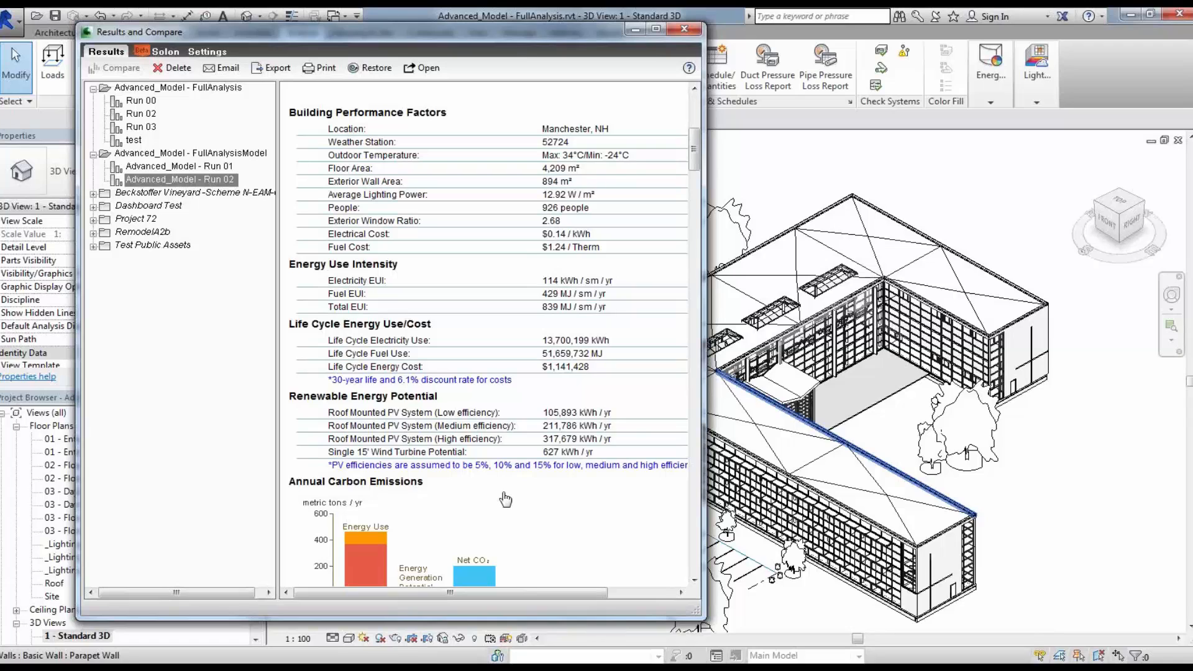
{"action": "scroll", "coordinate": [511, 492], "scroll_direction": "up", "scroll_amount": 6}
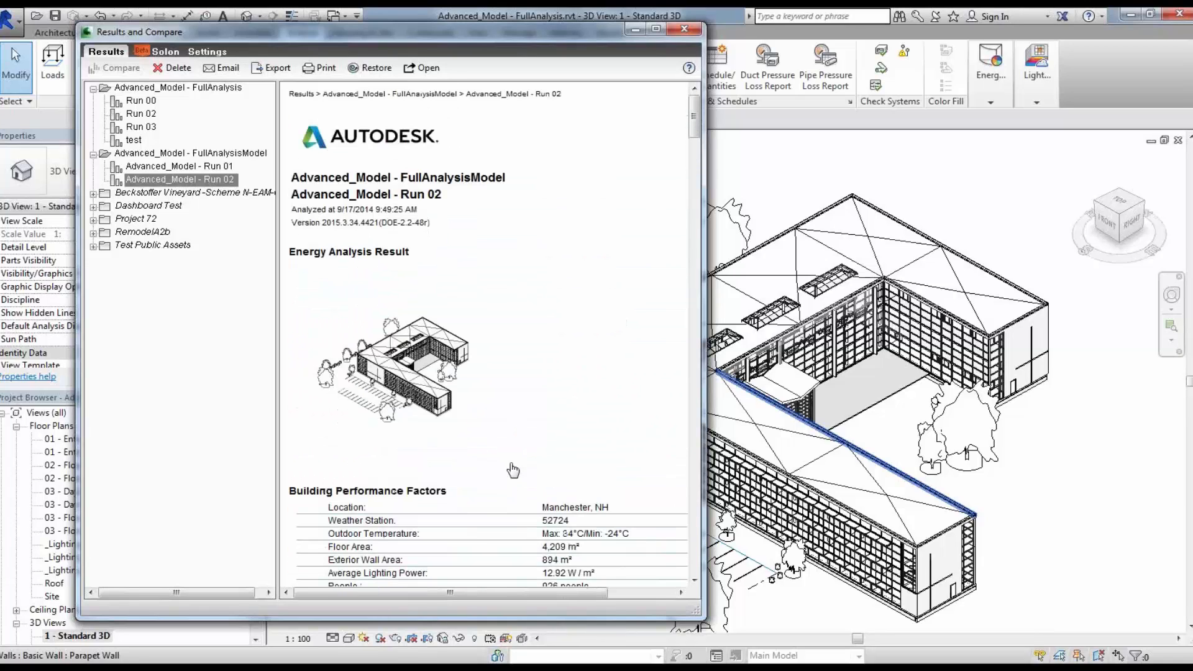
Step: Show the Solon dashboard for Advanced_Model - Run 02 and hide Plug Load Efficiency from the energy cost ranges chart
{"action": "left_click", "coordinate": [162, 52]}
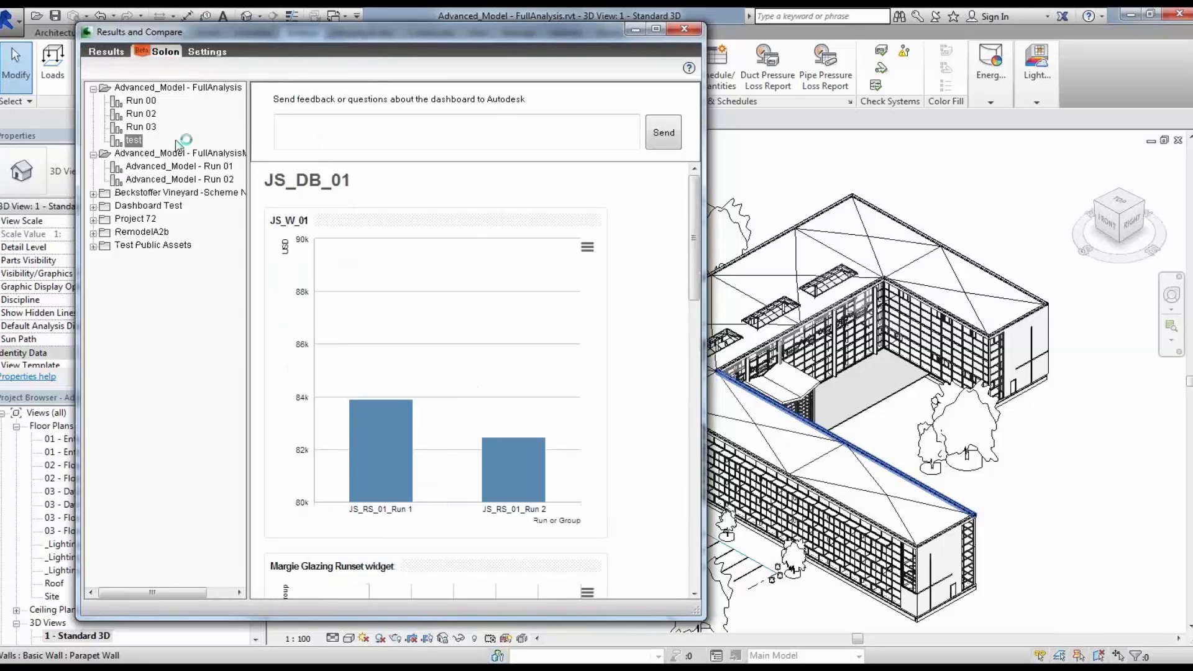
{"action": "left_click", "coordinate": [189, 180]}
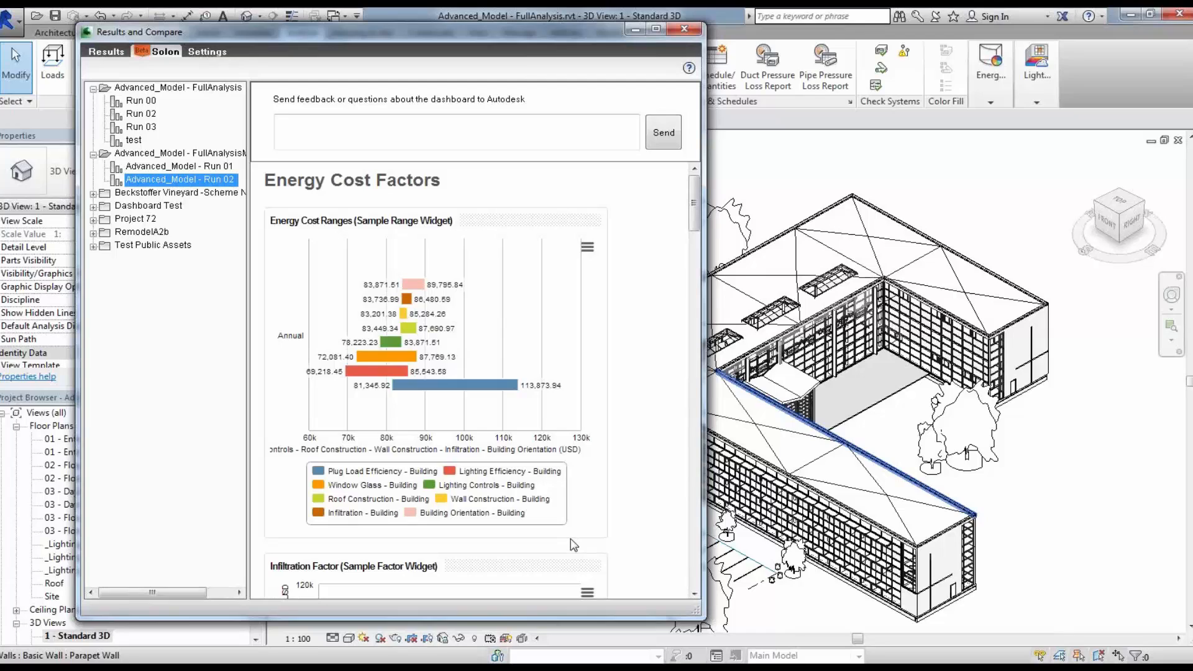
{"action": "mouse_move", "coordinate": [480, 392]}
{"action": "left_click", "coordinate": [318, 472]}
{"action": "left_click", "coordinate": [318, 472]}
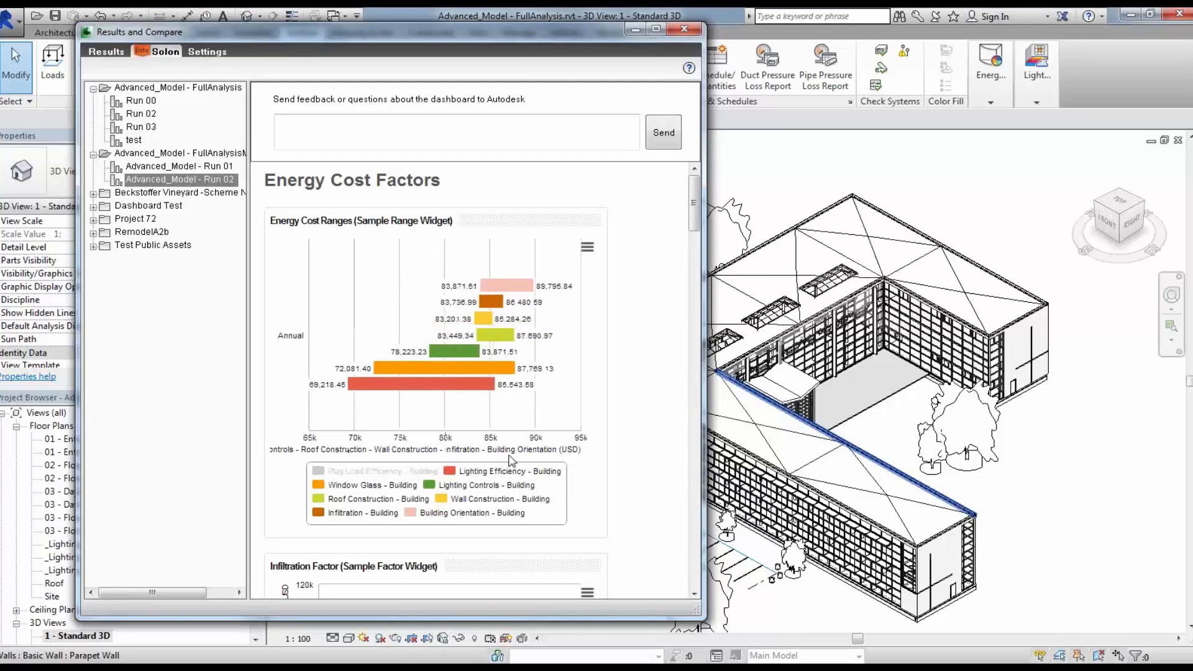
Step: Close the Results and Compare window
{"action": "mouse_move", "coordinate": [479, 353]}
{"action": "mouse_move", "coordinate": [400, 385]}
{"action": "left_click", "coordinate": [635, 30]}
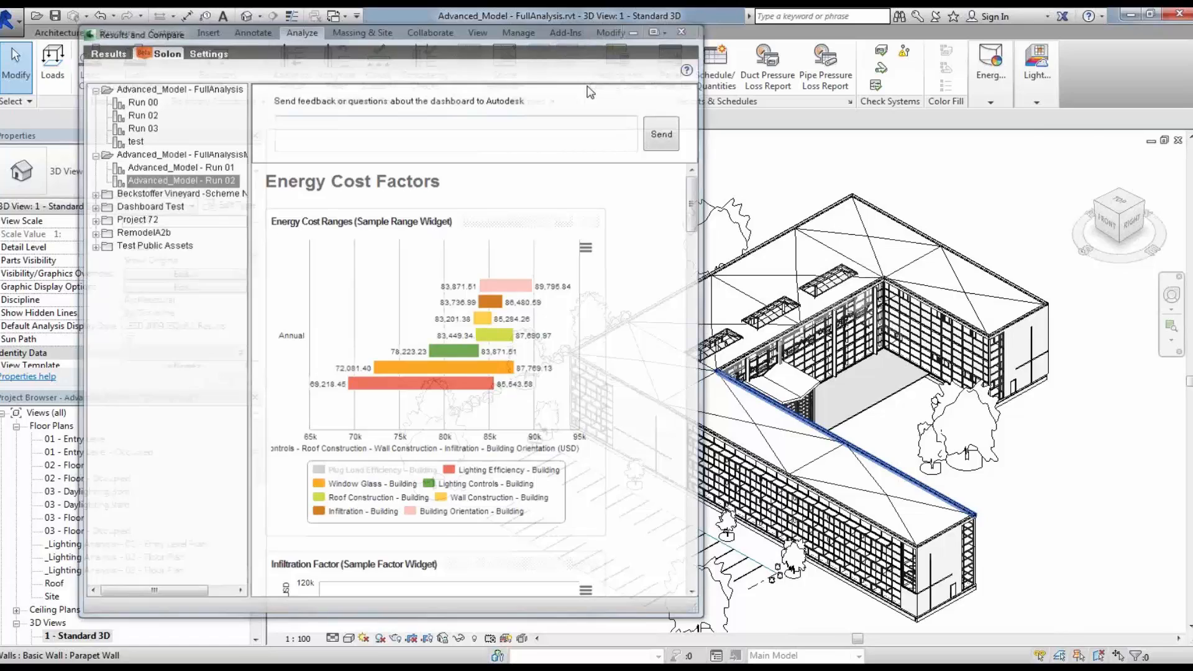
Step: Start the lighting Run Analysis and sign in with the Autodesk ID and account password
{"action": "left_click", "coordinate": [1042, 95]}
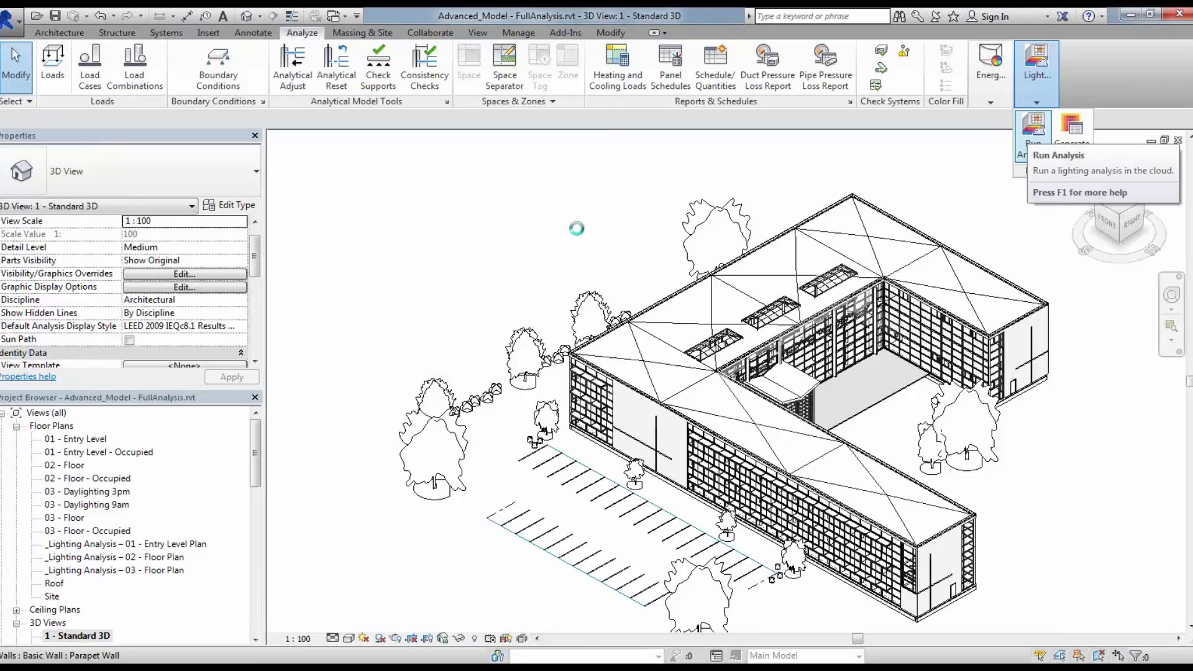
{"action": "left_click", "coordinate": [1030, 138]}
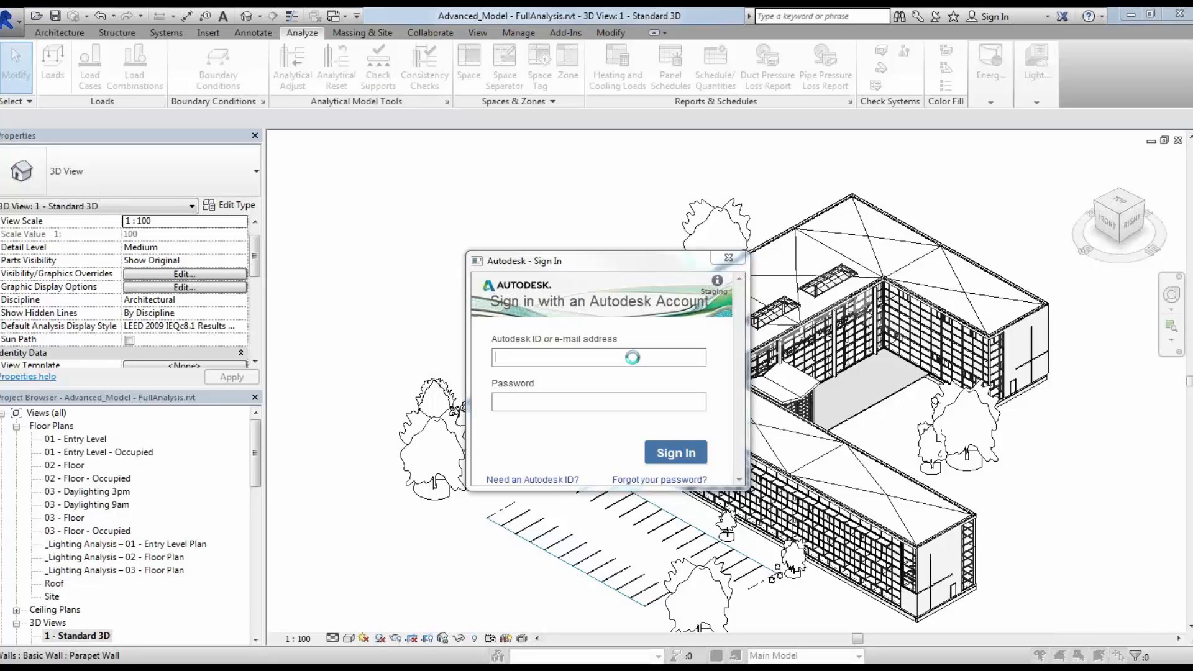
{"action": "left_click", "coordinate": [584, 358]}
{"action": "type", "text": "r"}
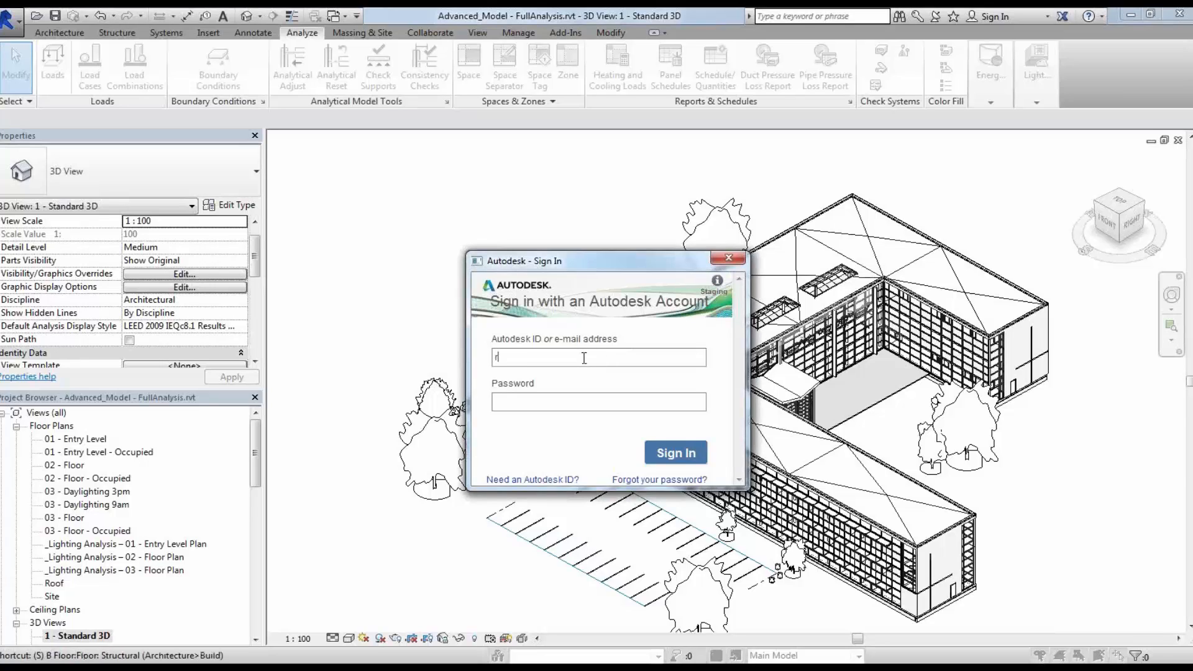
{"action": "type", "text": "ds3000"}
{"action": "type", "text": "••••"}
{"action": "type", "text": "••••"}
{"action": "type", "text": "•"}
{"action": "key", "text": "Return"}
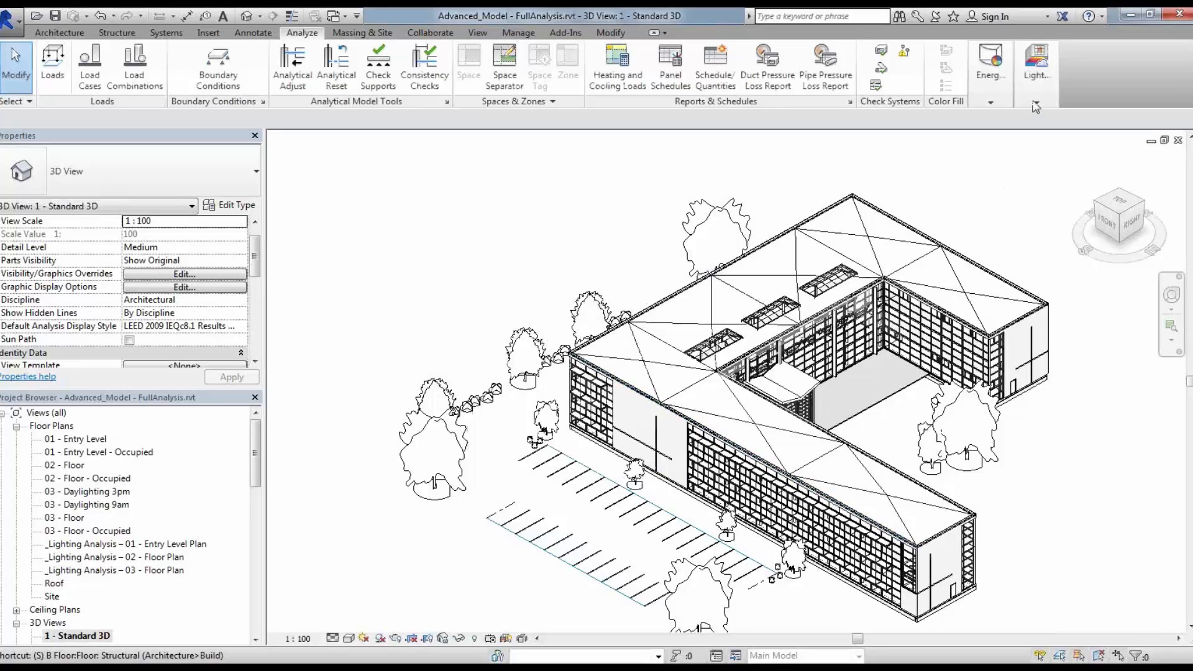
Step: Try to run the cloud lighting analysis, continuing past the welcome dialog and closing the error
{"action": "left_click", "coordinate": [1036, 68]}
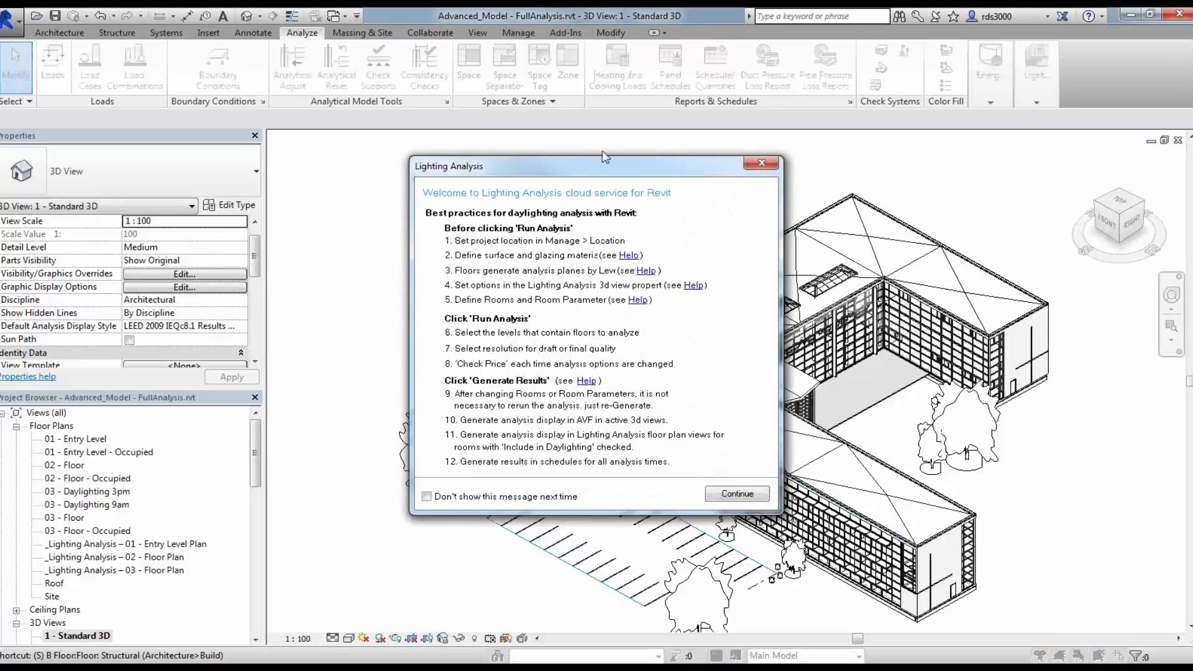
{"action": "left_click_drag", "start_coordinate": [605, 169], "coordinate": [408, 146]}
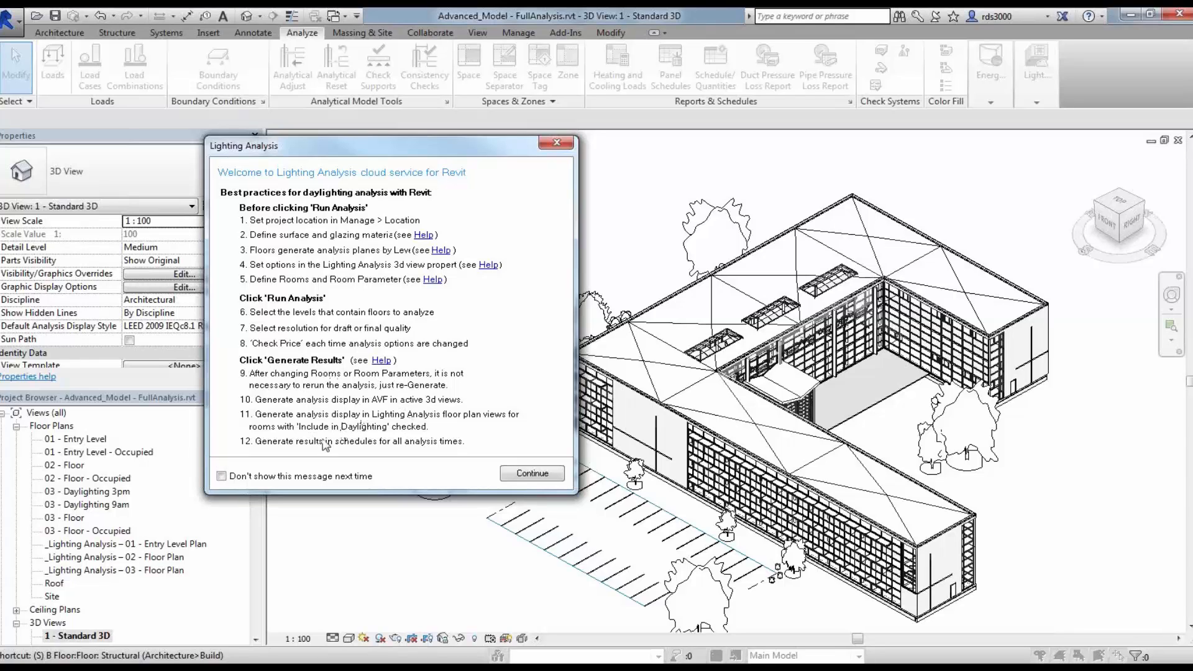
{"action": "left_click", "coordinate": [522, 475]}
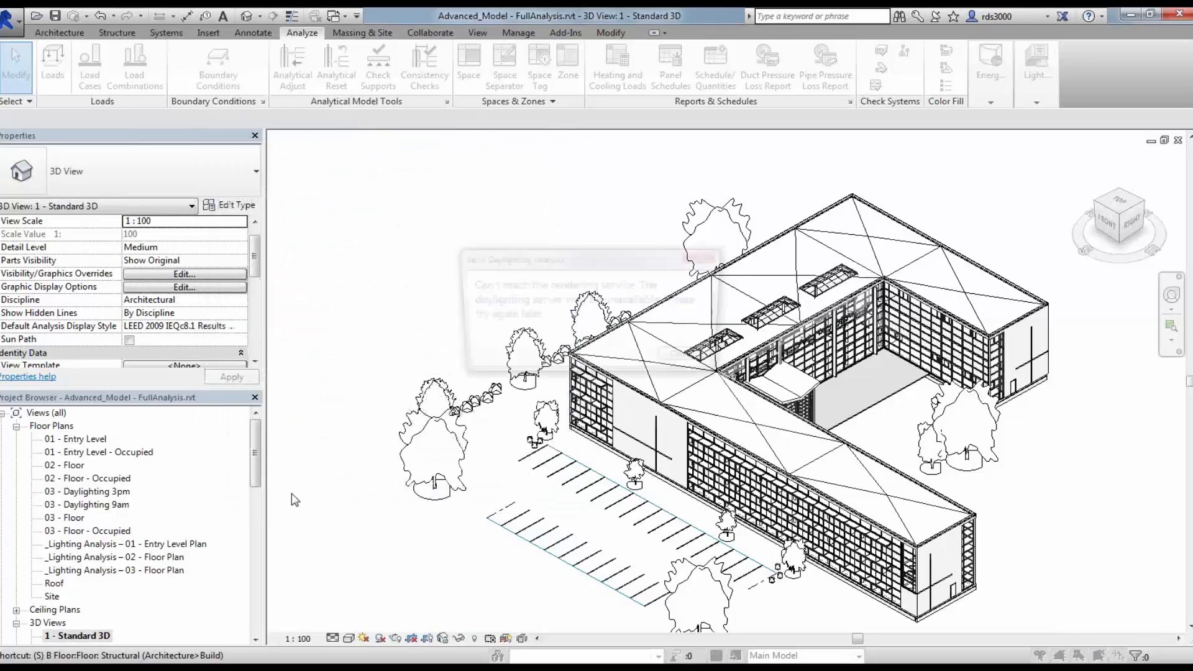
{"action": "left_click", "coordinate": [693, 363]}
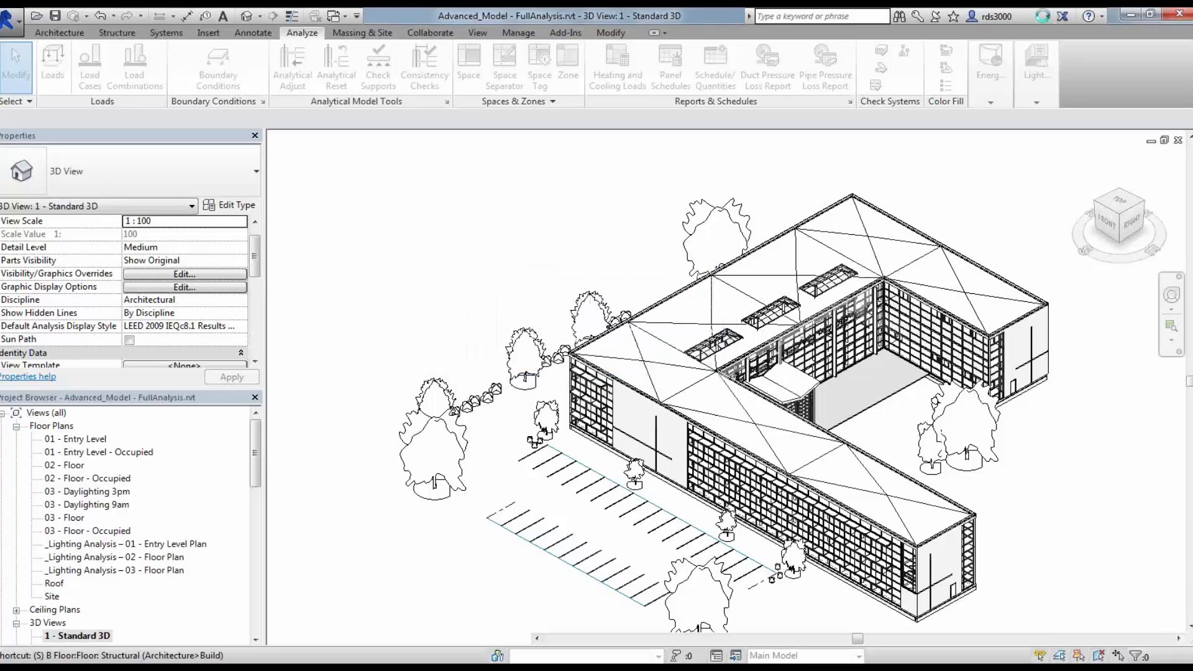
Step: Switch the account's server to Production
{"action": "left_click", "coordinate": [1036, 17]}
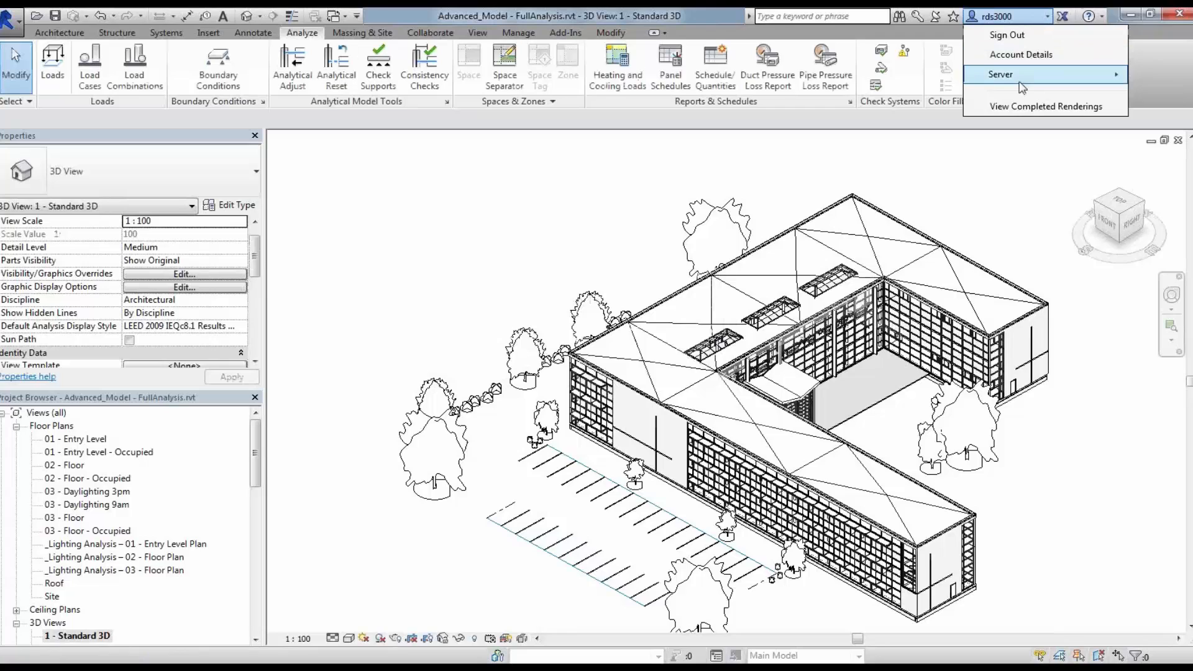
{"action": "mouse_move", "coordinate": [1019, 82]}
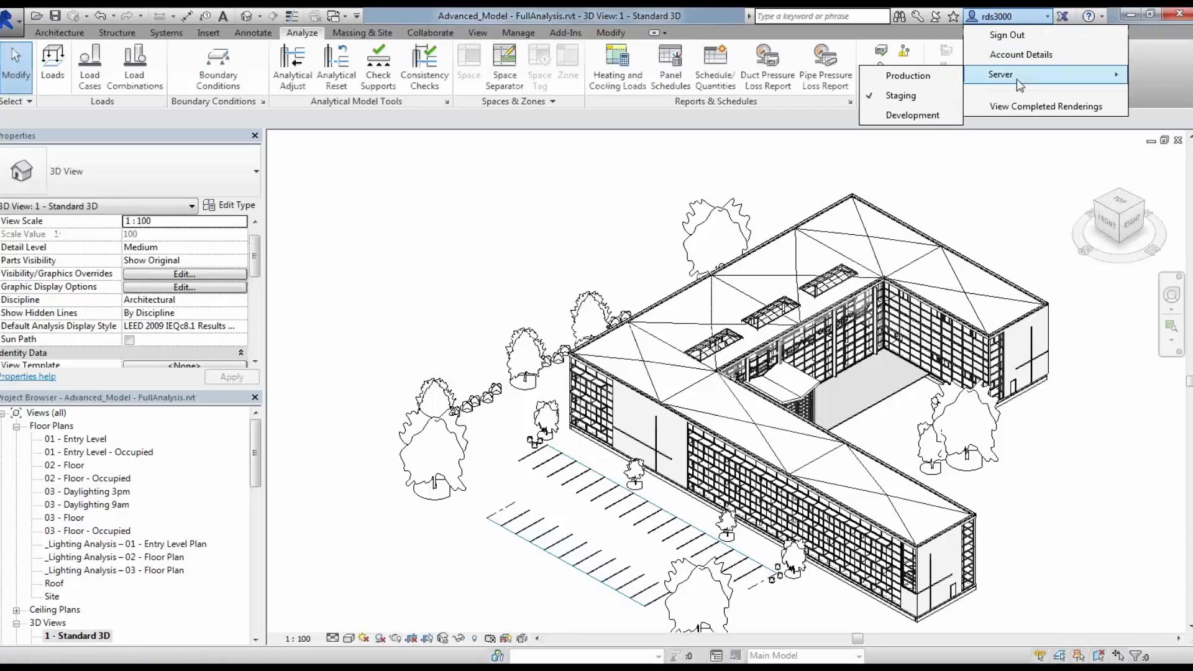
{"action": "left_click", "coordinate": [913, 76]}
Step: Sign in to Autodesk 360 again with the Autodesk ID and account password
{"action": "left_click", "coordinate": [1010, 17]}
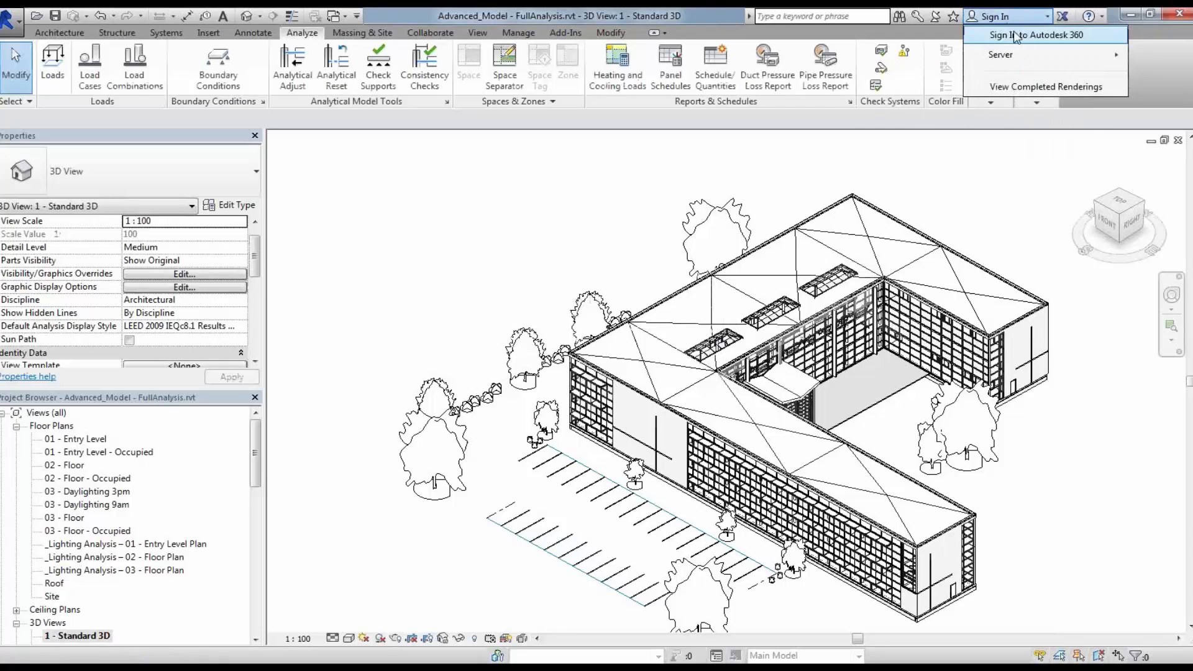
{"action": "left_click", "coordinate": [1016, 36]}
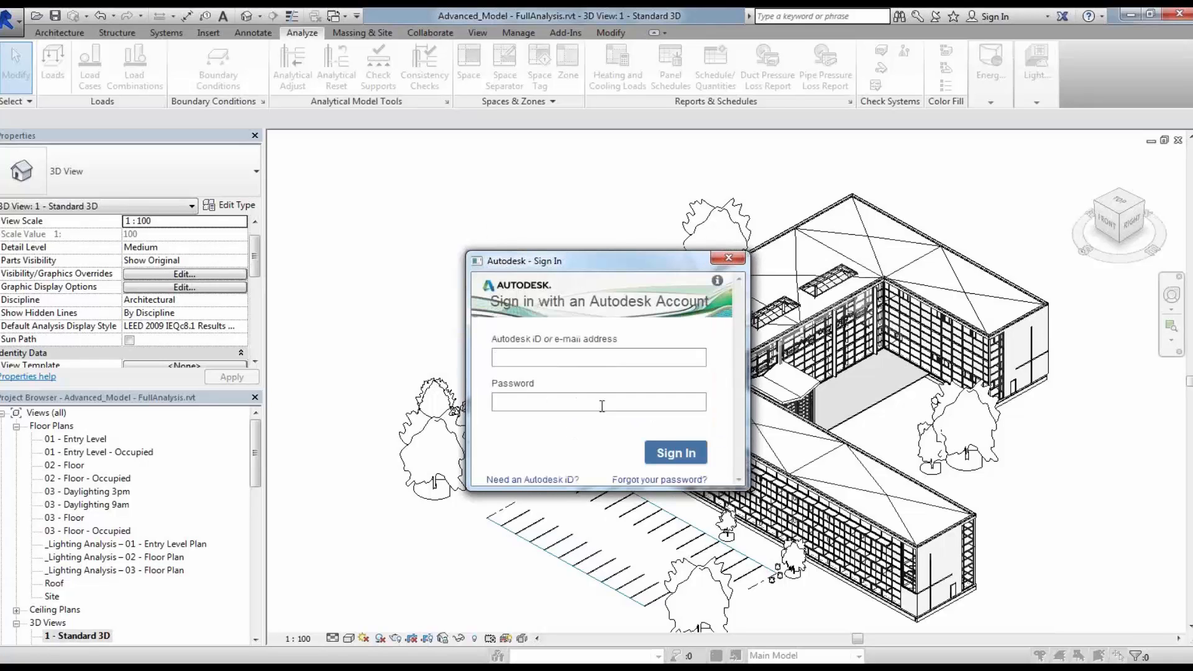
{"action": "type", "text": "rds3000***"}
{"action": "key", "text": "BackSpace"}
{"action": "key", "text": "BackSpace"}
{"action": "key", "text": "BackSpace"}
{"action": "type", "text": "*********"}
{"action": "key", "text": "Return"}
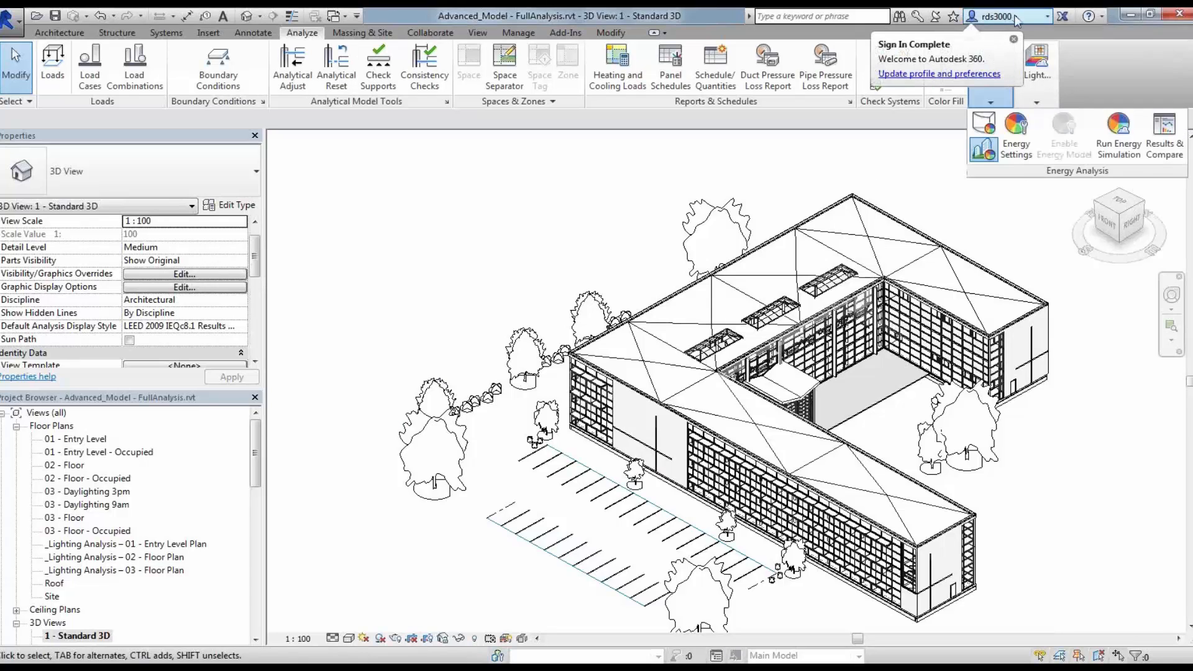
Step: Start the lighting Run Analysis and continue past the welcome dialog to the daylighting study settings
{"action": "mouse_move", "coordinate": [1031, 93]}
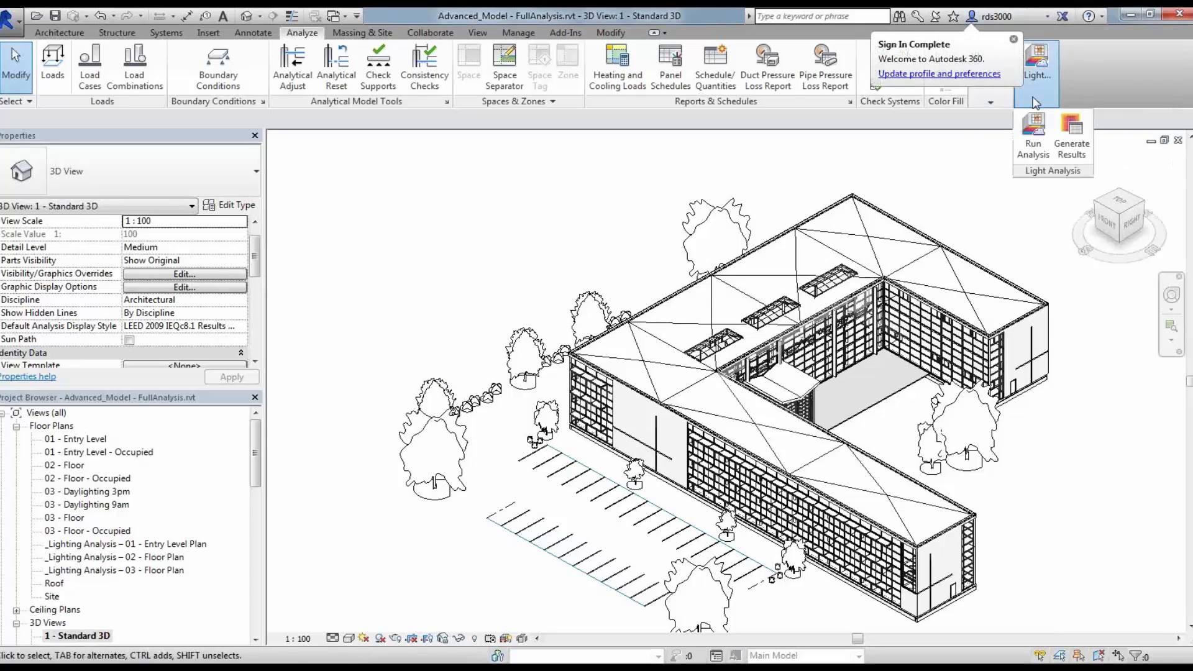
{"action": "left_click", "coordinate": [1034, 142]}
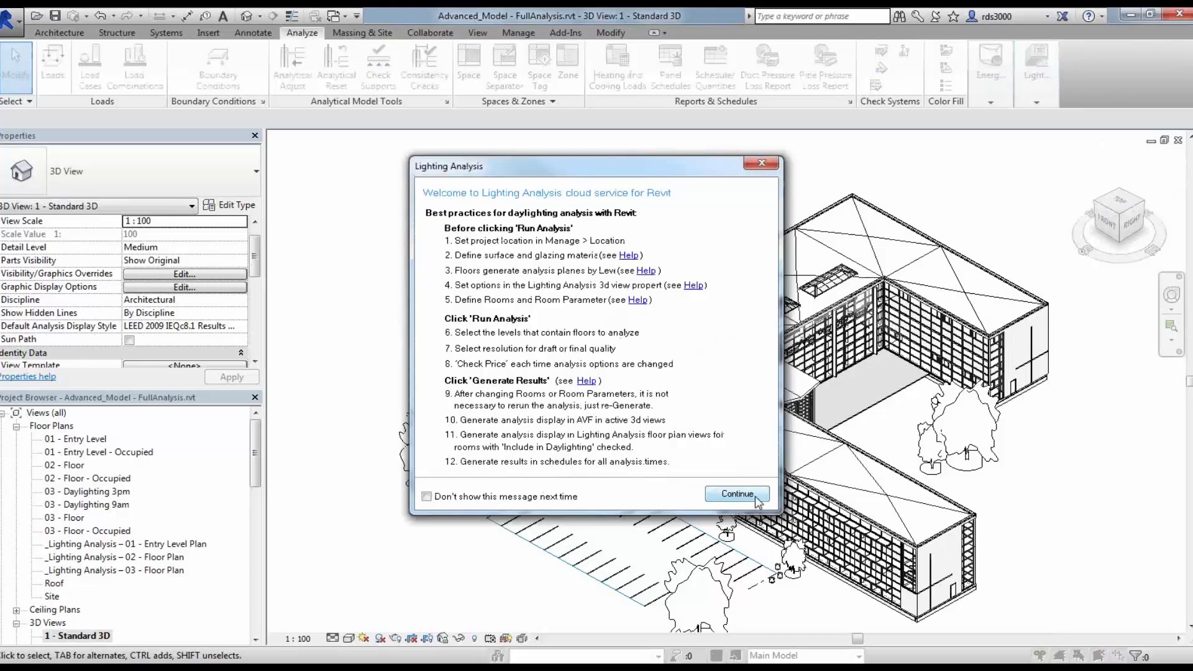
{"action": "left_click", "coordinate": [805, 495]}
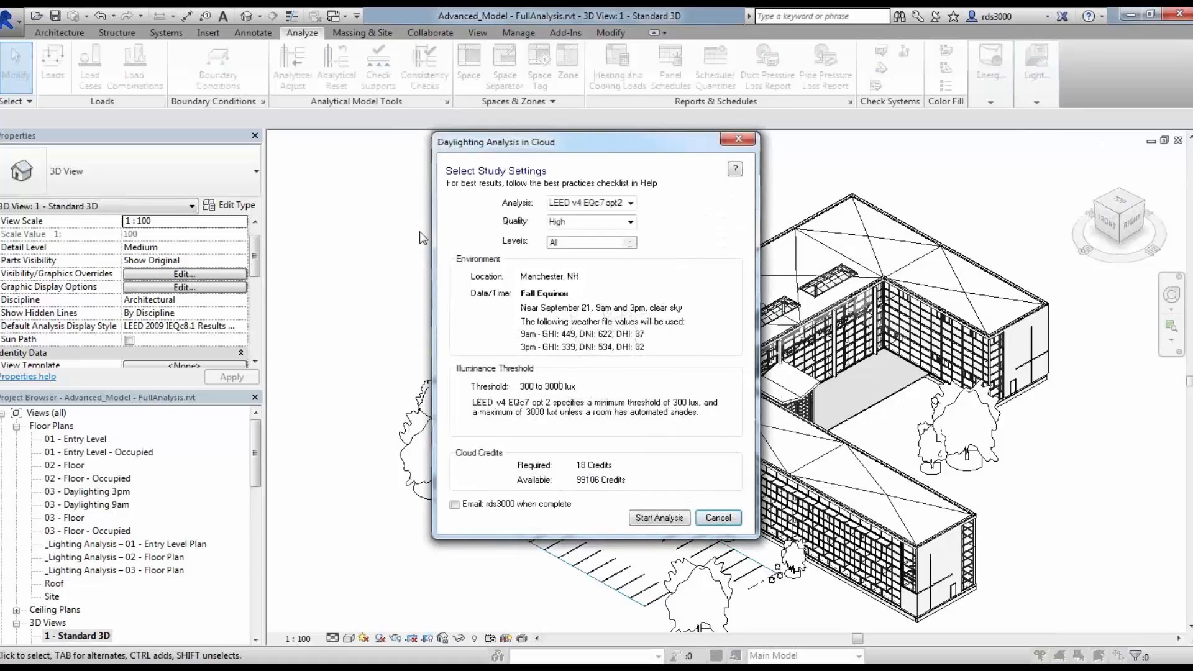
{"action": "left_click_drag", "start_coordinate": [586, 148], "coordinate": [433, 152]}
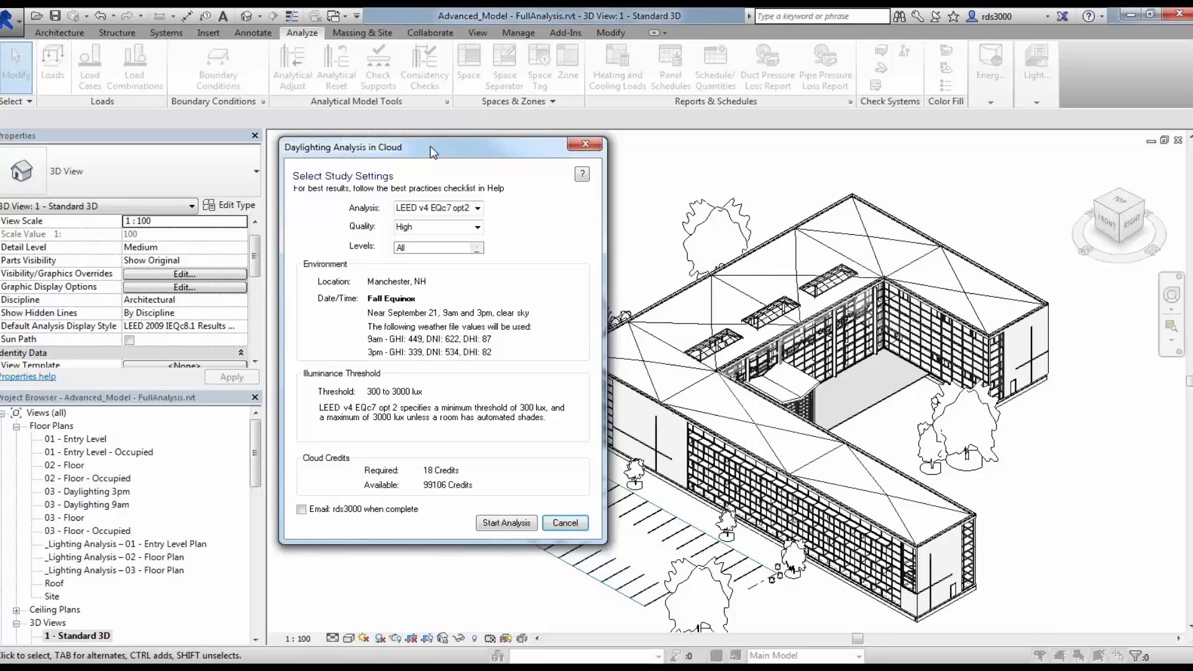
{"action": "left_click_drag", "start_coordinate": [433, 152], "coordinate": [426, 149]}
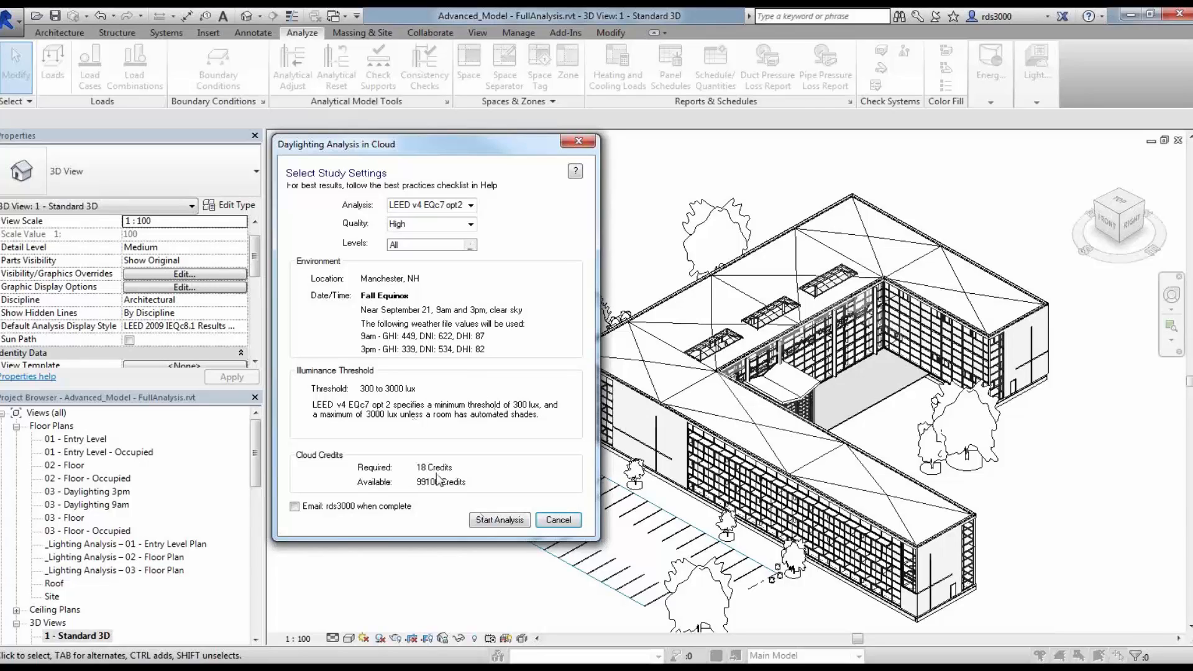
Step: Set the study quality to Low and the level to 01 - Entry Level, then check the price
{"action": "left_click", "coordinate": [470, 223]}
{"action": "left_click", "coordinate": [415, 248]}
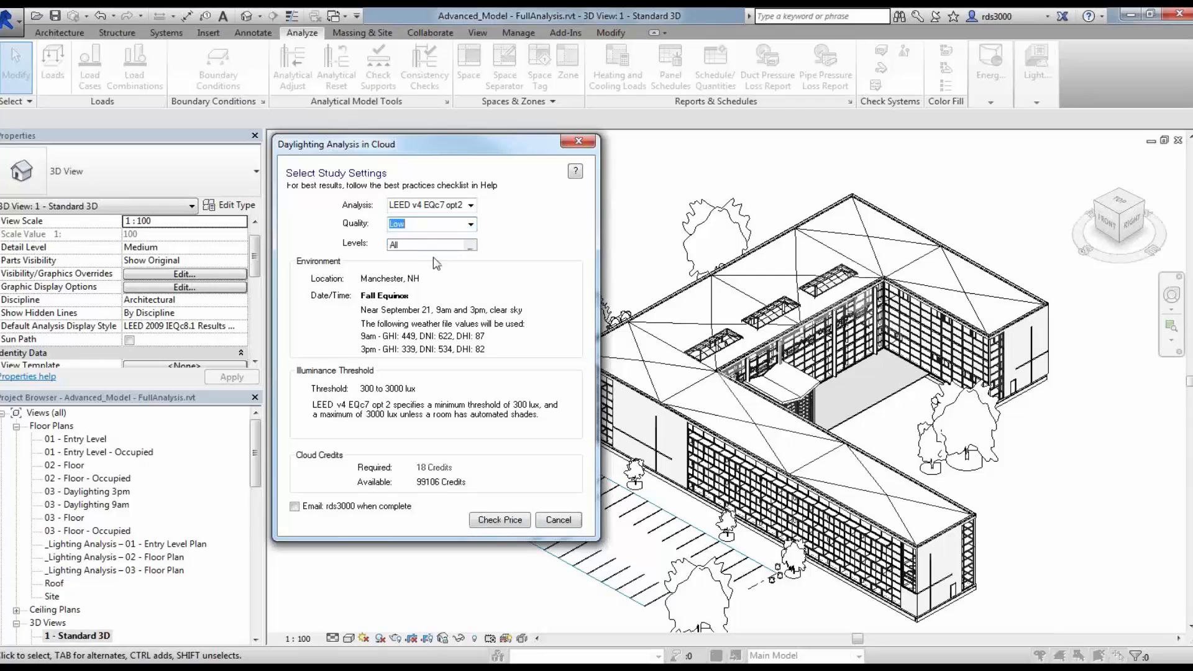
{"action": "left_click", "coordinate": [470, 245]}
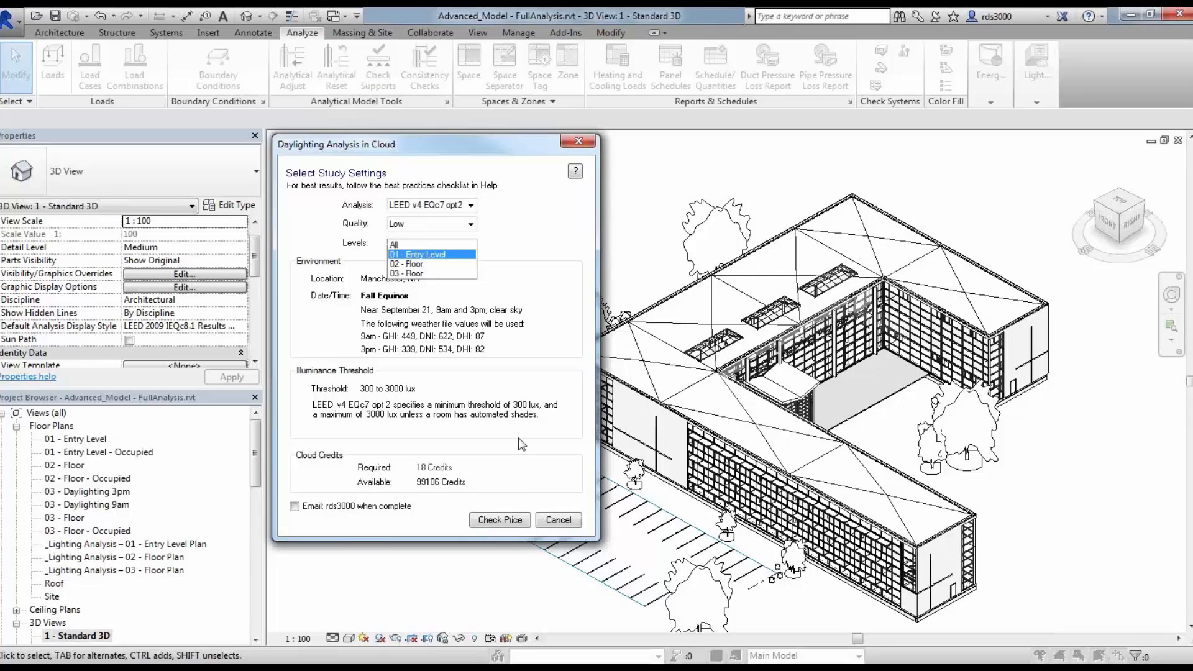
{"action": "left_click", "coordinate": [499, 525]}
{"action": "left_click", "coordinate": [499, 525]}
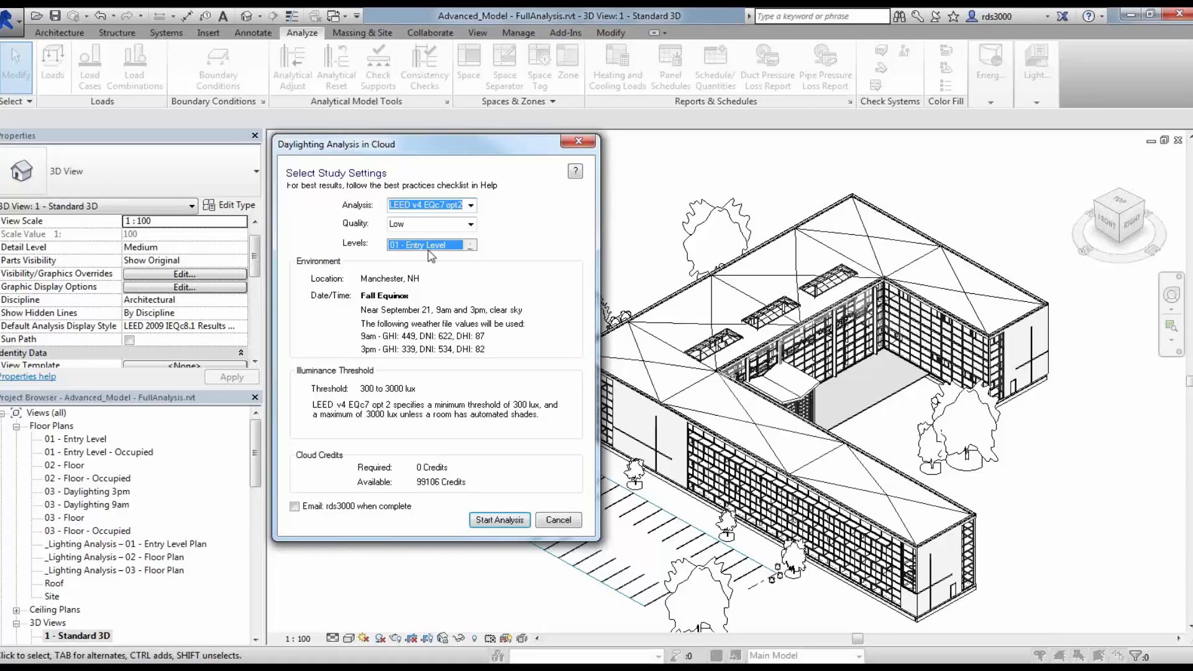
Step: Change the daylighting study quality to High and the levels to All
{"action": "double_click", "coordinate": [444, 223]}
{"action": "left_click", "coordinate": [446, 223]}
{"action": "left_click", "coordinate": [470, 224]}
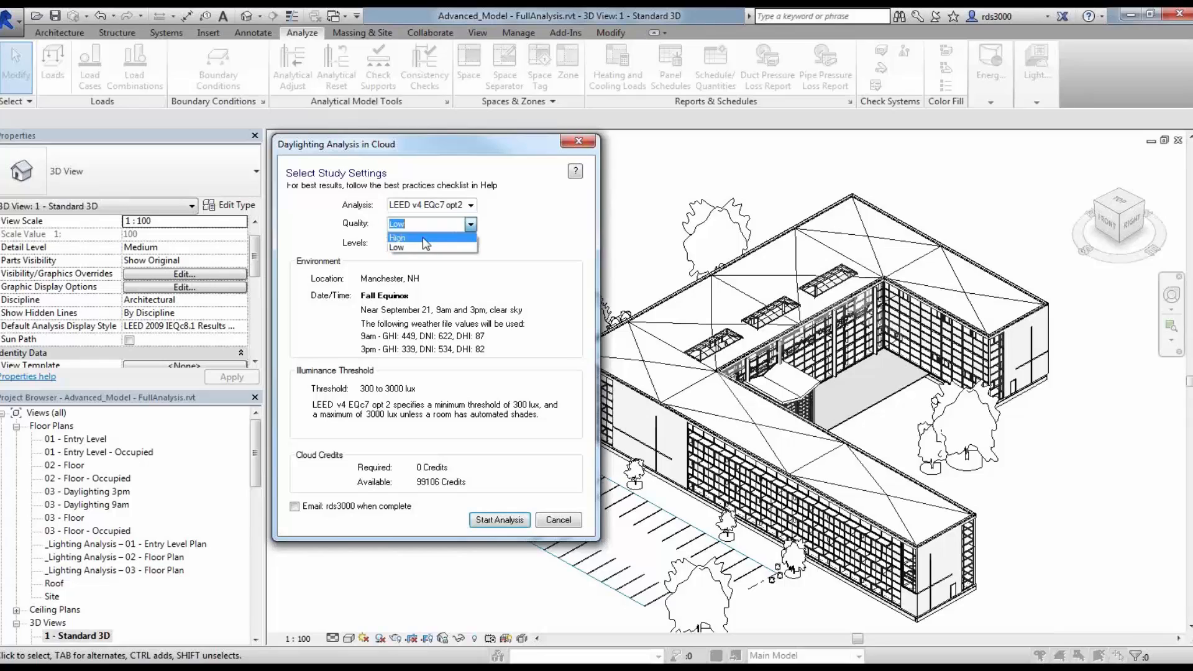
{"action": "left_click", "coordinate": [465, 249]}
{"action": "left_click", "coordinate": [451, 246]}
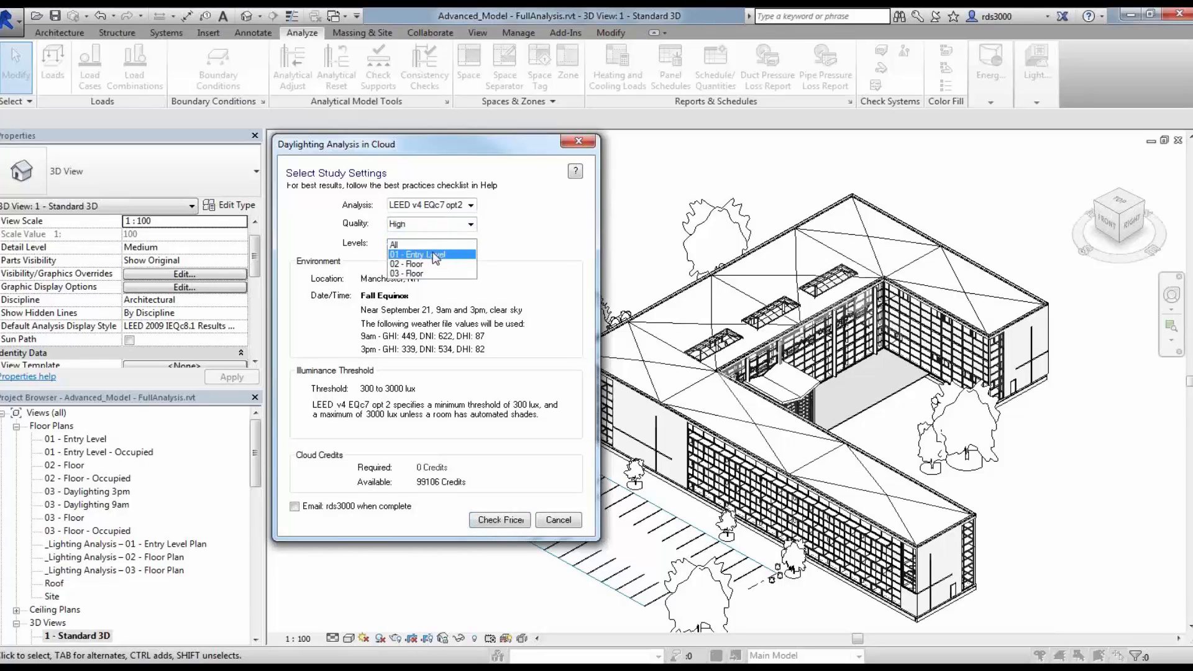
{"action": "left_click", "coordinate": [497, 523]}
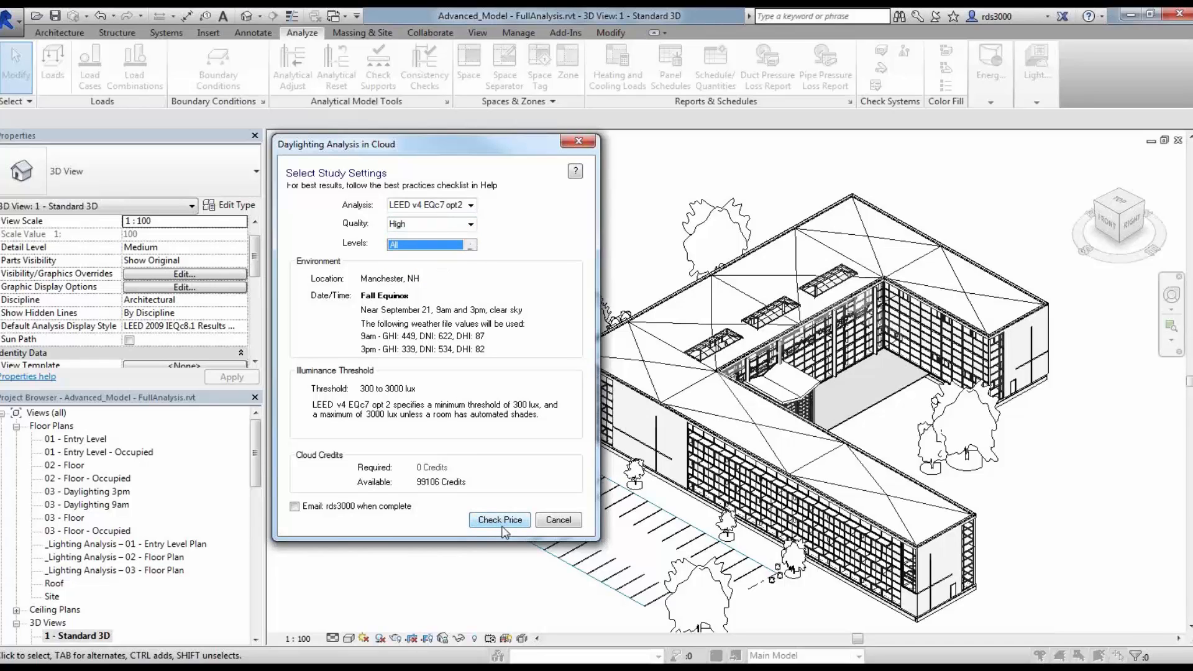
Step: Check the price and start the cloud daylighting analysis, closing the upload notices
{"action": "left_click", "coordinate": [498, 522]}
{"action": "left_click", "coordinate": [497, 521]}
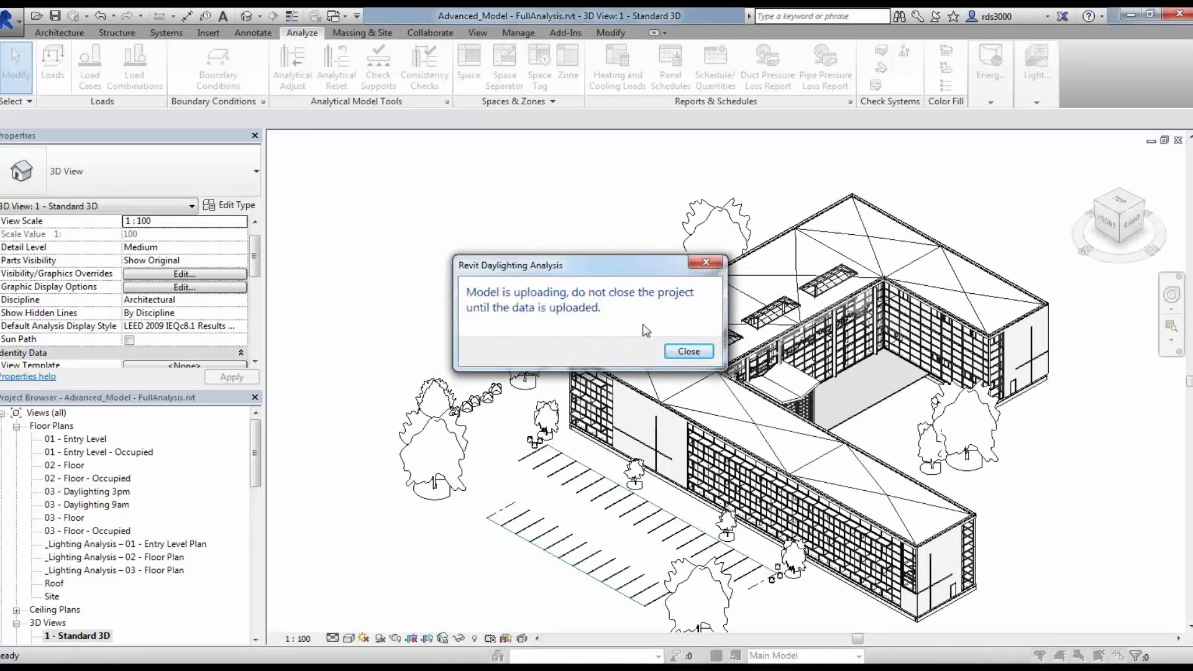
{"action": "left_click_drag", "start_coordinate": [585, 263], "coordinate": [424, 177]}
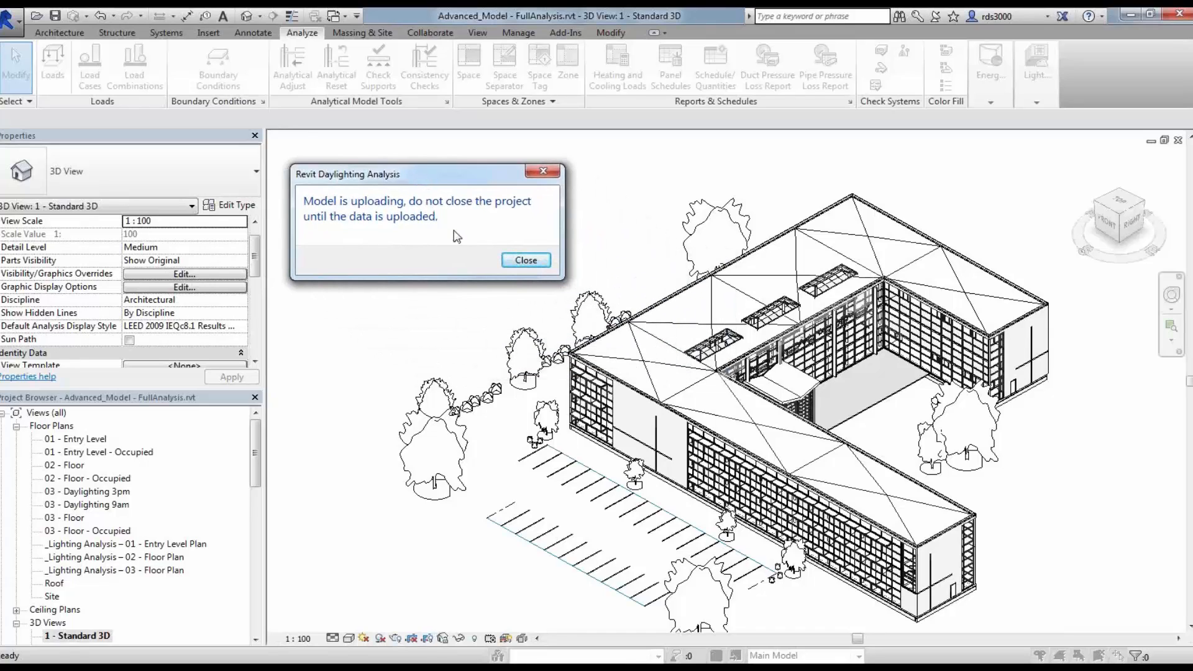
{"action": "left_click", "coordinate": [521, 261]}
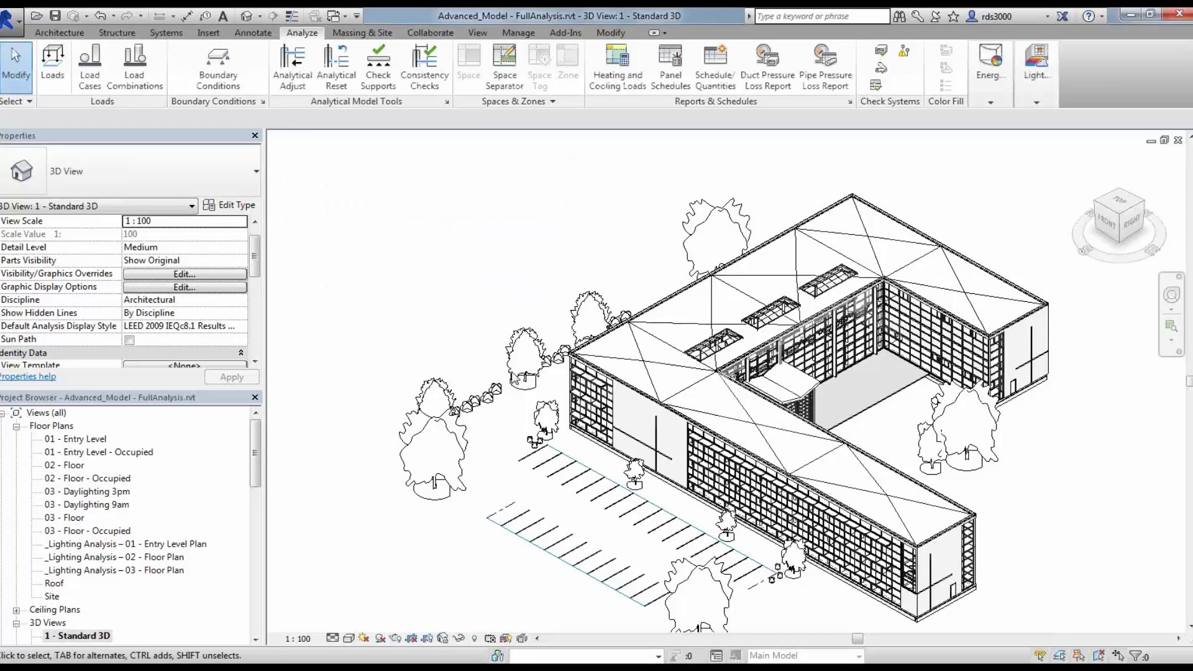
{"action": "left_click_drag", "start_coordinate": [553, 255], "coordinate": [376, 157]}
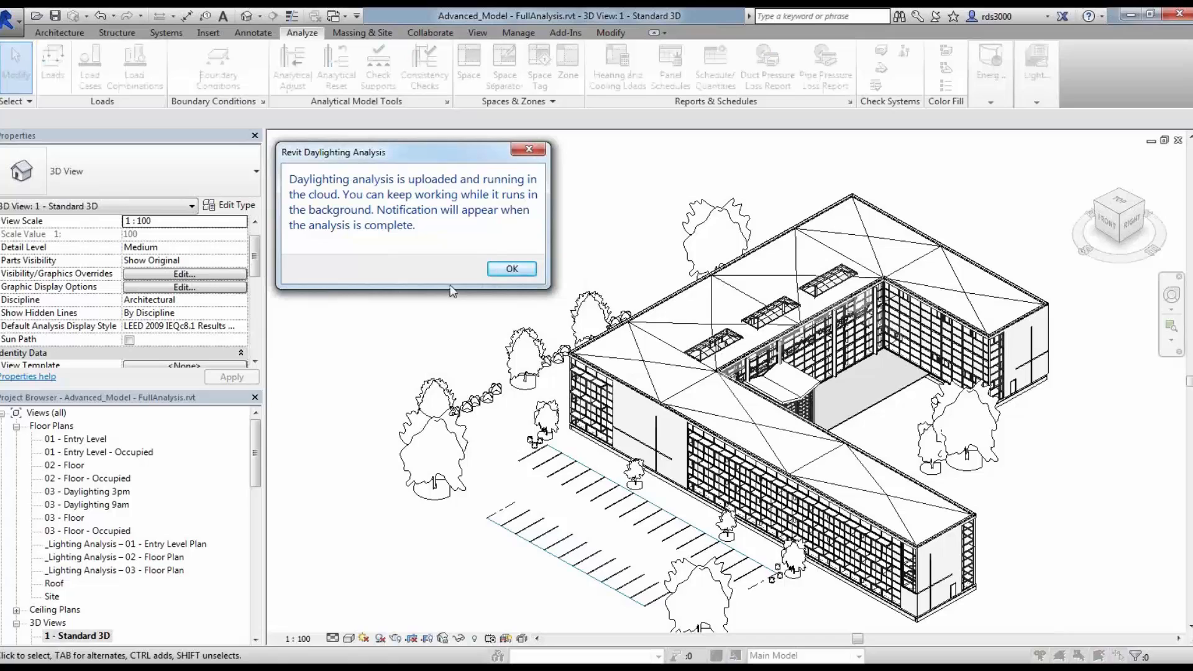
{"action": "left_click", "coordinate": [511, 271]}
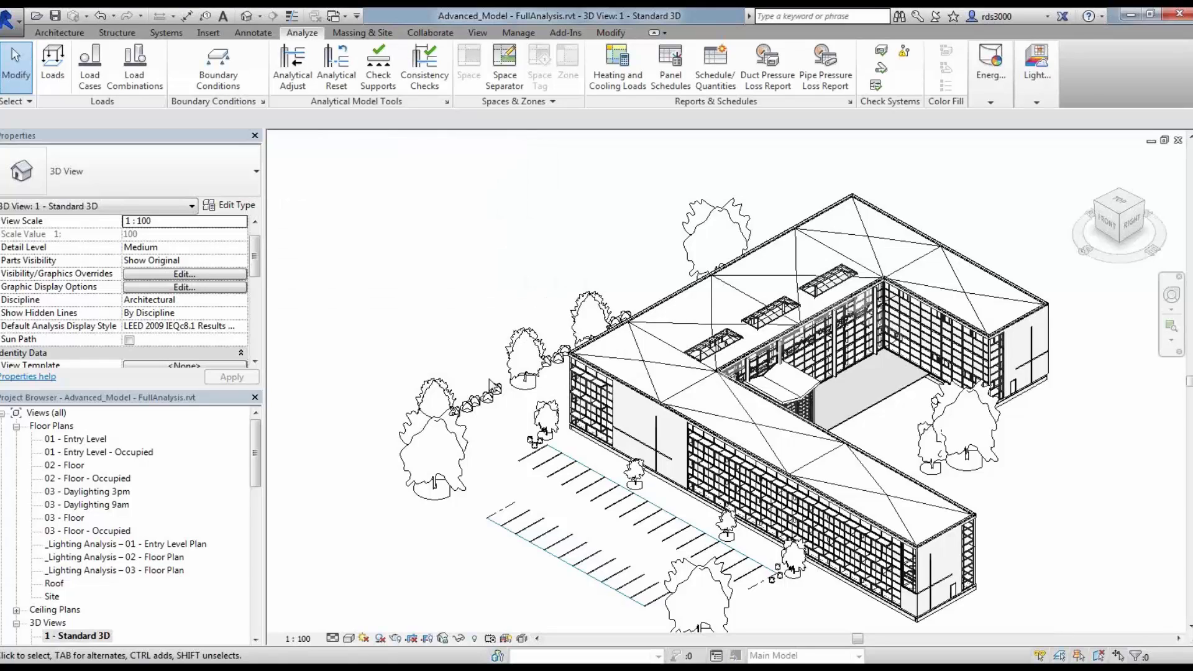
Step: Switch to the open Advanced_Model - FullAnalysis ResultsV3.rvt project window
{"action": "left_click", "coordinate": [346, 17]}
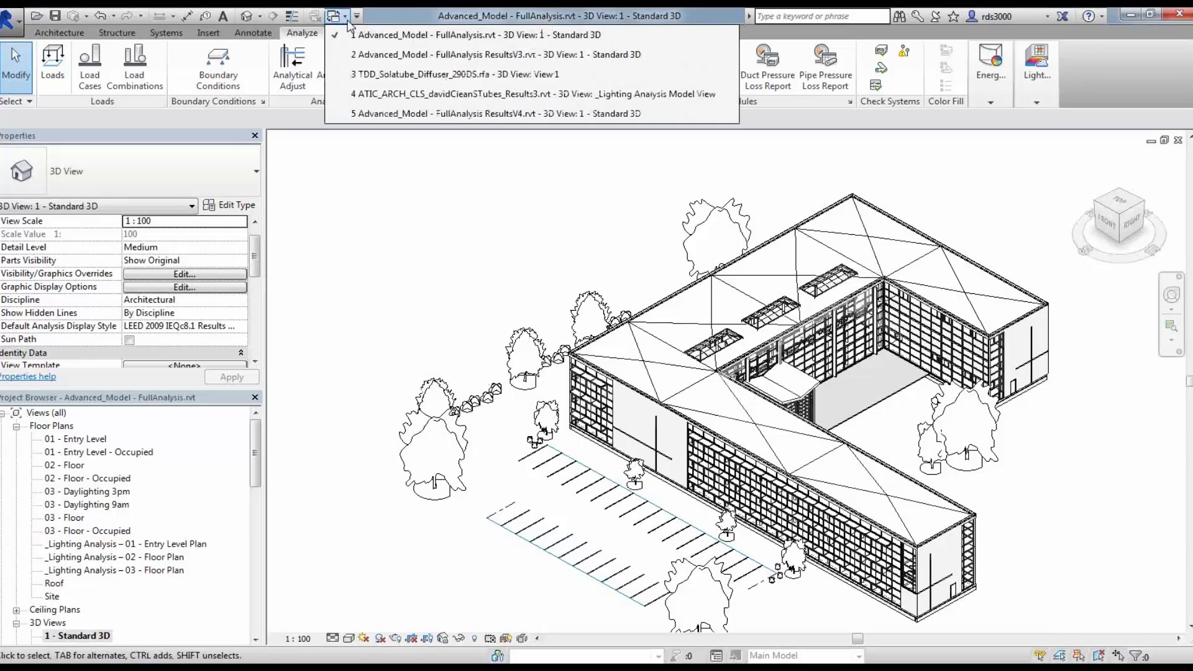
{"action": "left_click", "coordinate": [375, 55]}
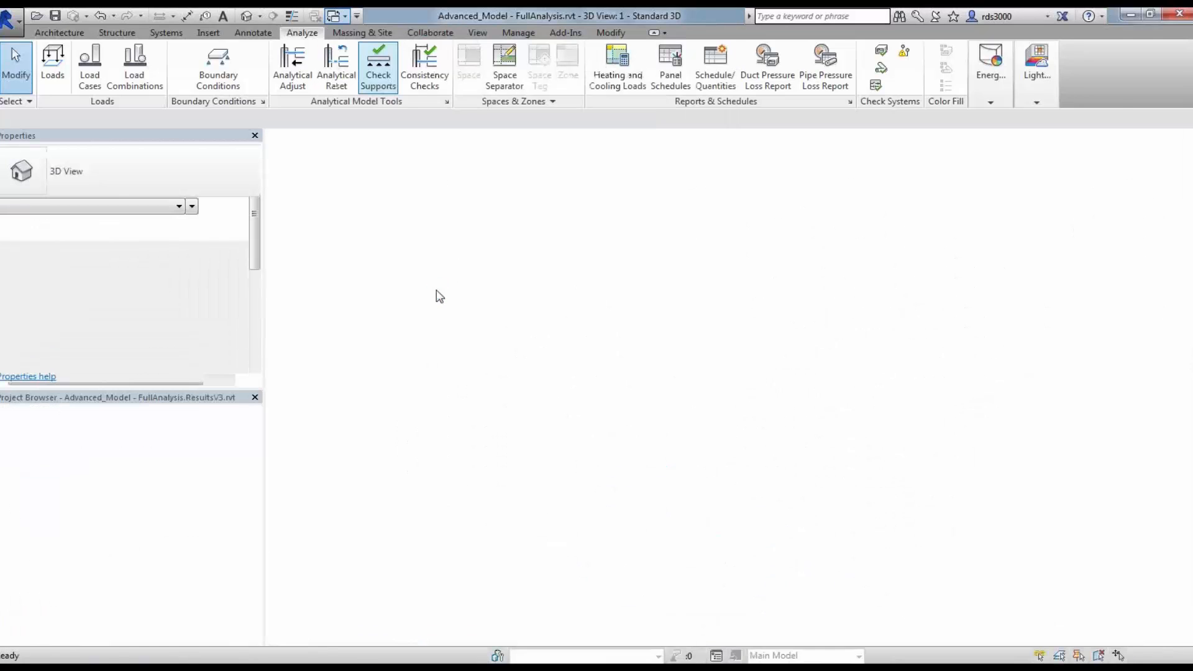
{"action": "middle_click_drag", "start_coordinate": [709, 330], "coordinate": [568, 307]}
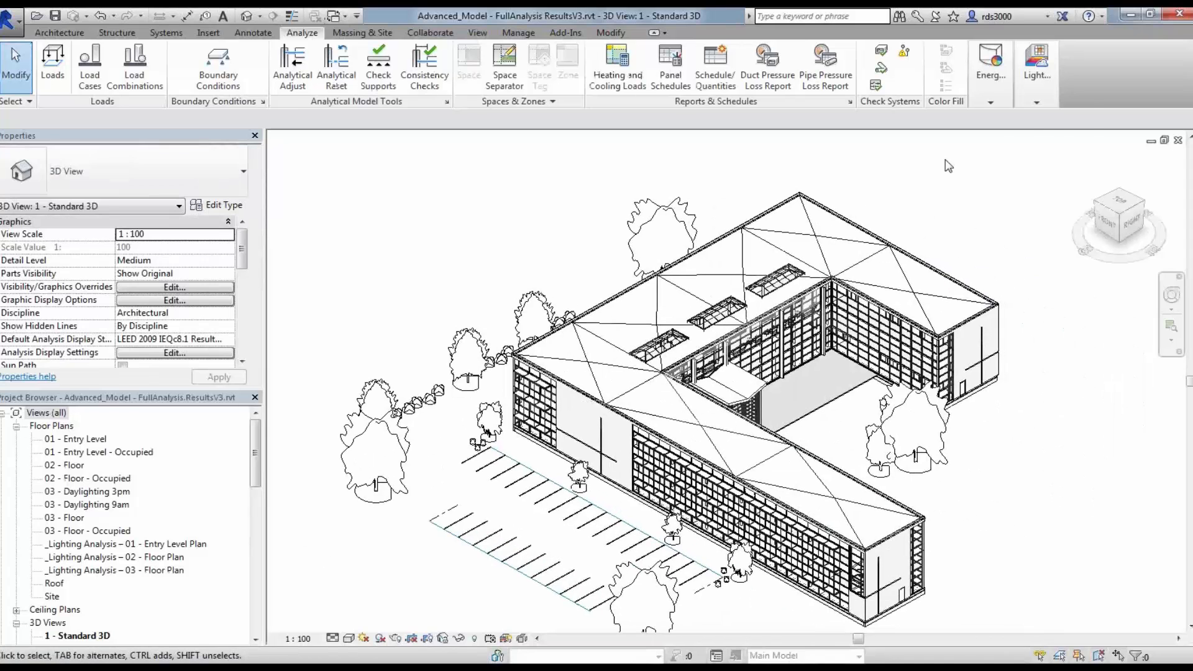
Step: Generate the light analysis results in the Standard 3D view and close the results summary
{"action": "left_click", "coordinate": [1037, 102]}
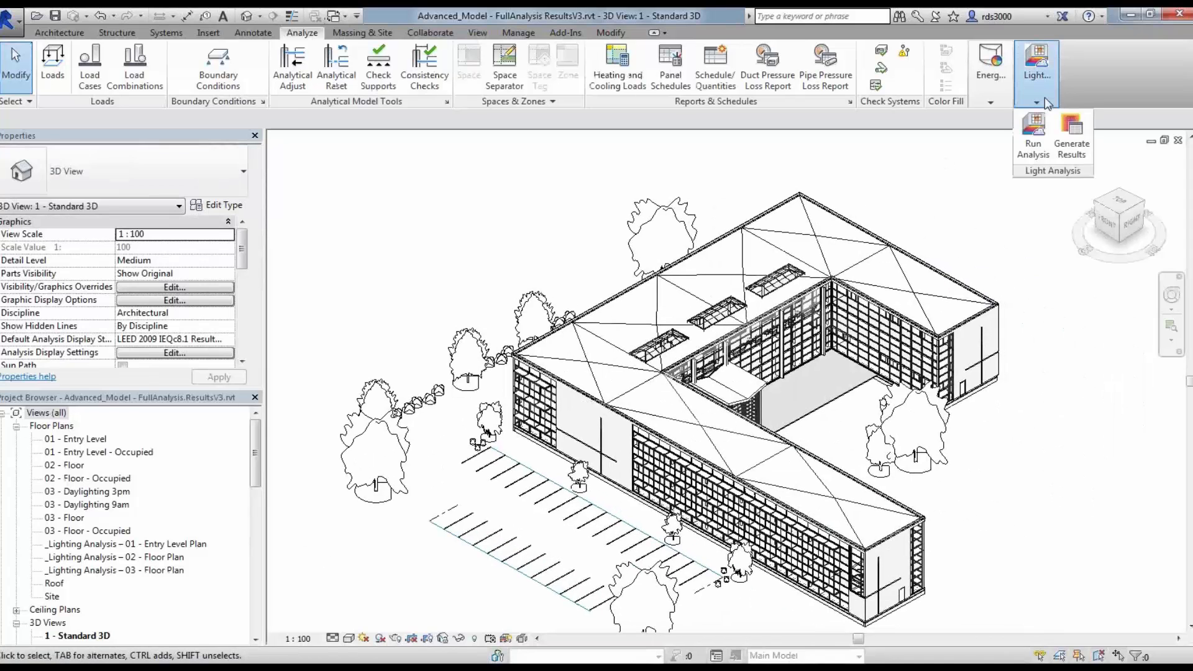
{"action": "left_click", "coordinate": [1075, 142]}
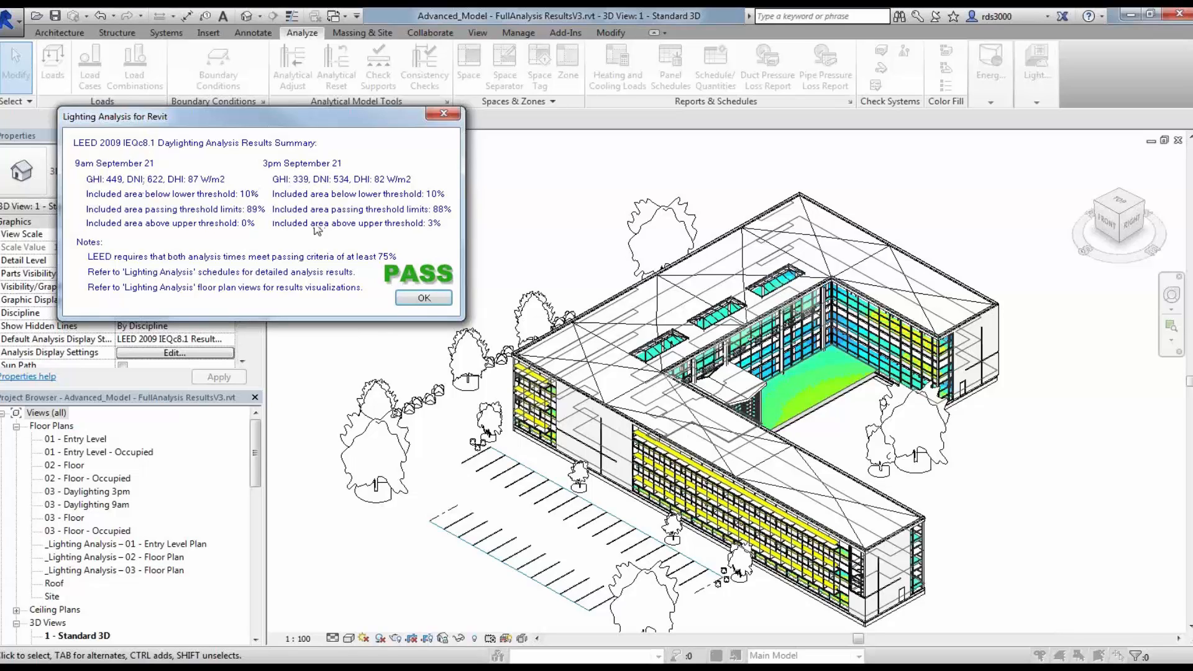
{"action": "left_click", "coordinate": [424, 299]}
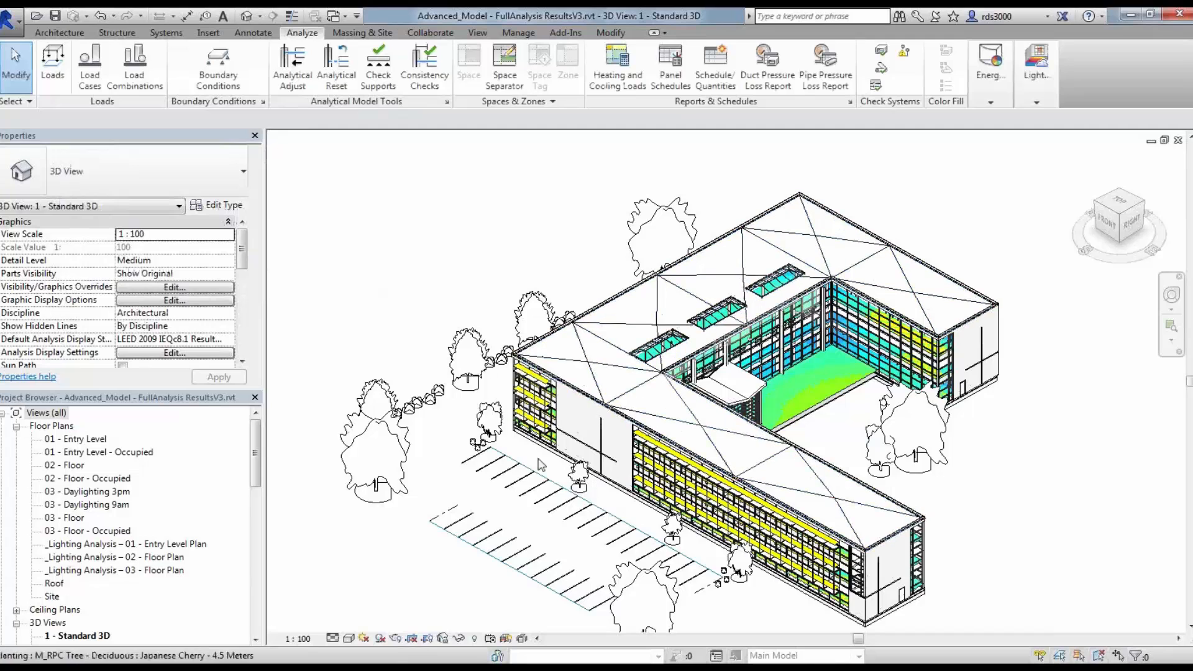
Step: Examine the daylighting results on the building in the Standard 3D view
{"action": "middle_click_drag", "start_coordinate": [1008, 447], "coordinate": [909, 435]}
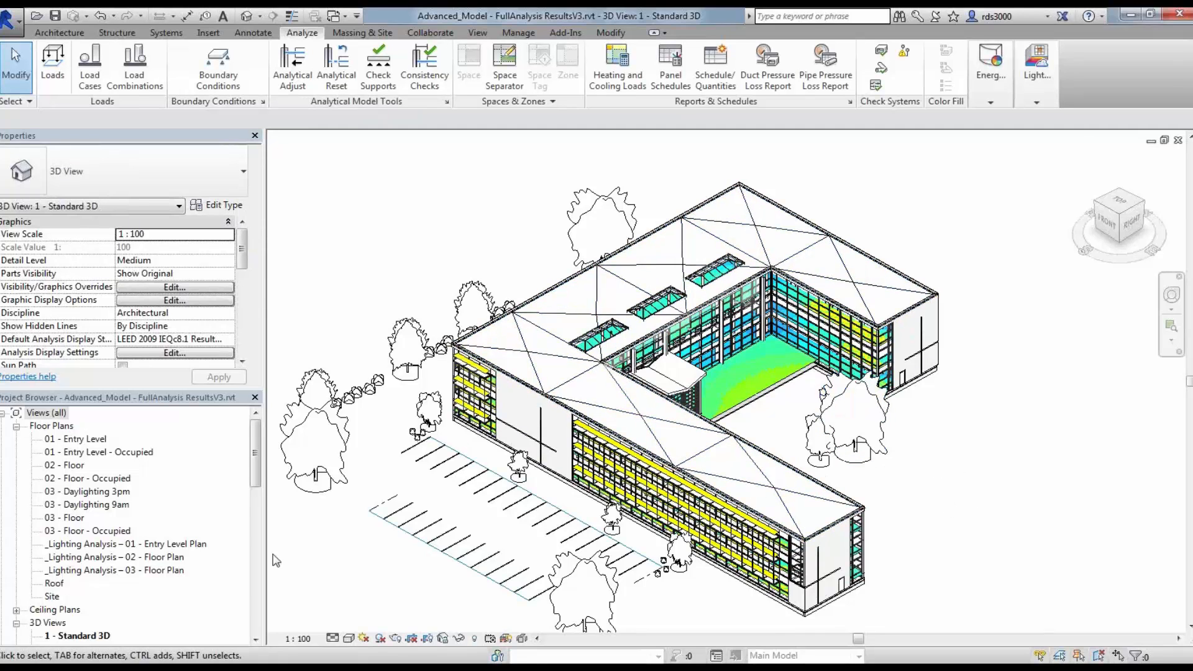
{"action": "left_click_drag", "start_coordinate": [258, 466], "coordinate": [258, 492]}
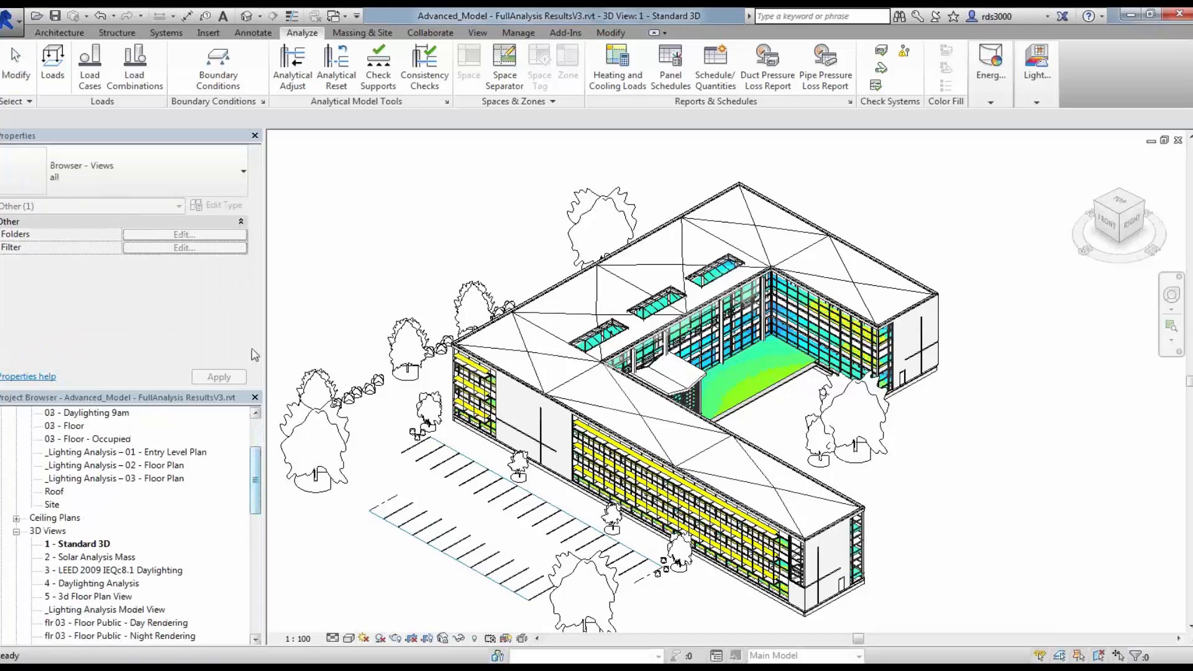
{"action": "left_click", "coordinate": [92, 544]}
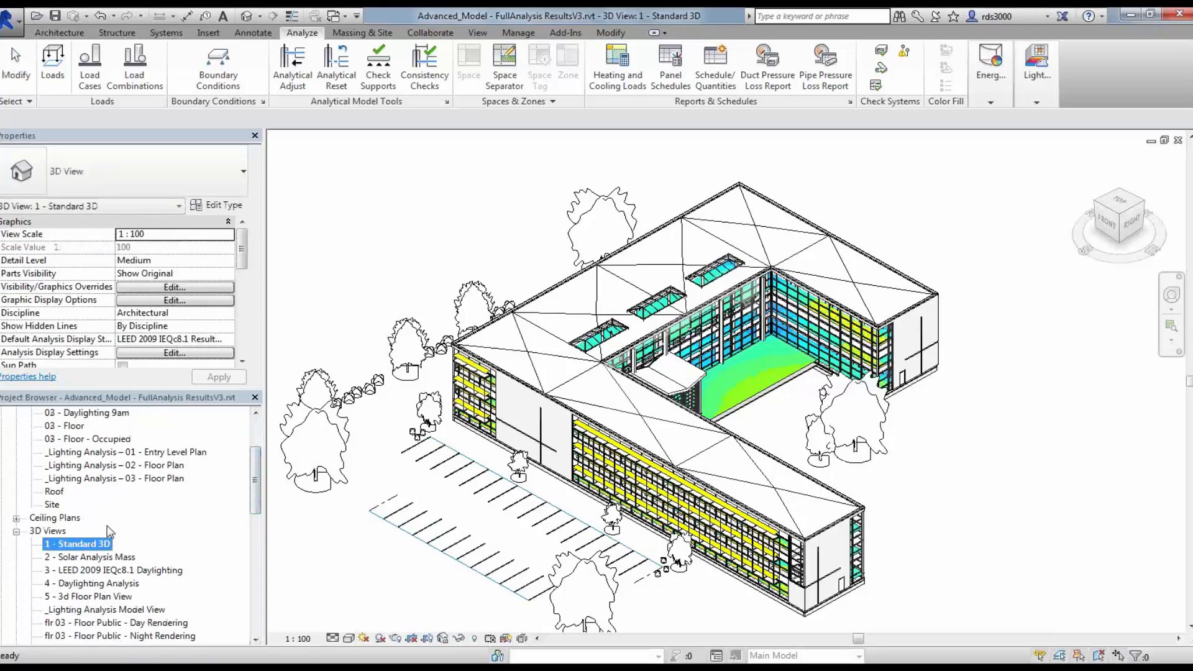
{"action": "scroll", "coordinate": [247, 343], "scroll_direction": "down", "scroll_amount": 4}
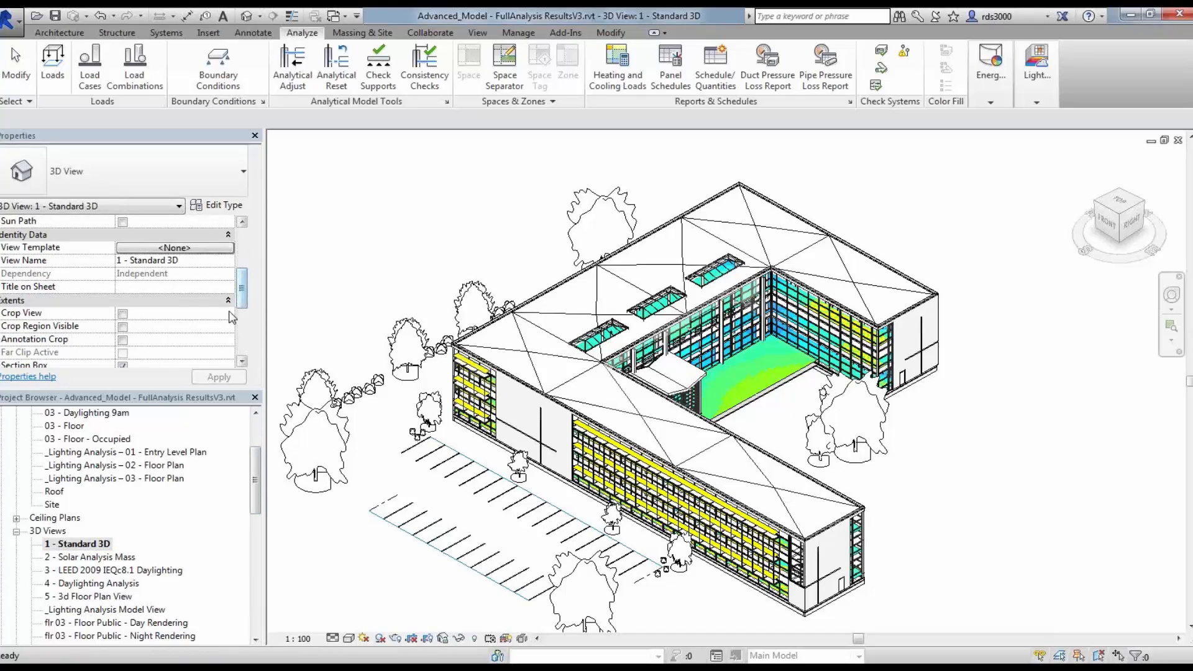
{"action": "scroll", "coordinate": [244, 307], "scroll_direction": "up", "scroll_amount": 5}
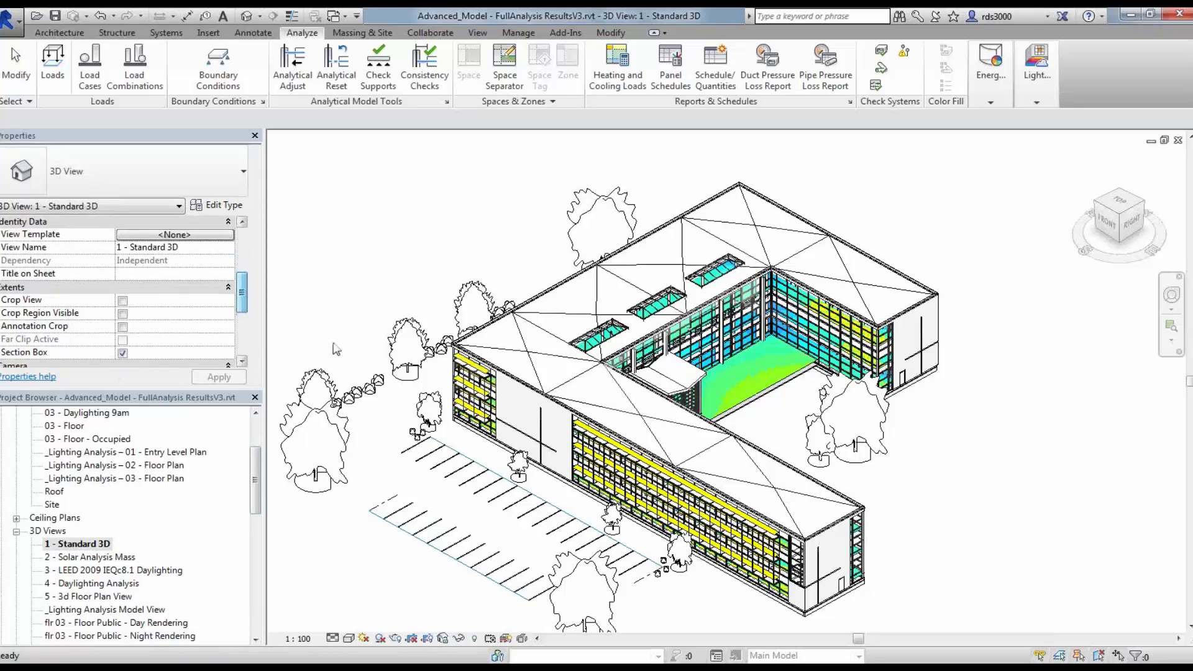
{"action": "scroll", "coordinate": [870, 449], "scroll_direction": "down", "scroll_amount": 3}
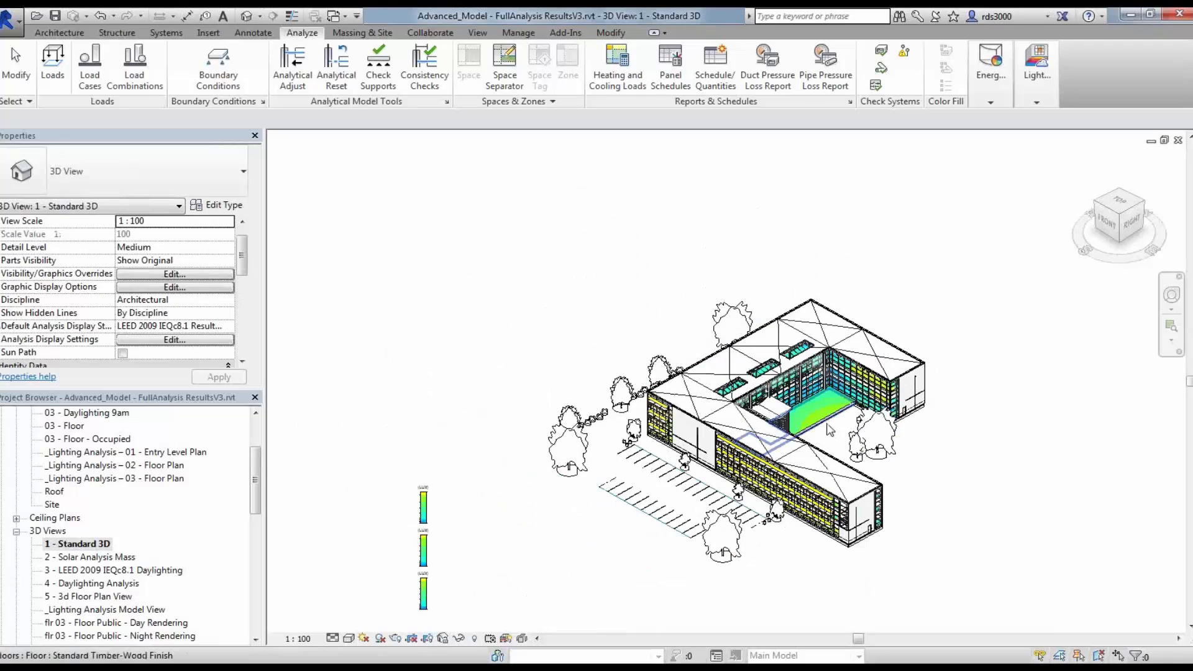
{"action": "scroll", "coordinate": [787, 398], "scroll_direction": "up", "scroll_amount": 1}
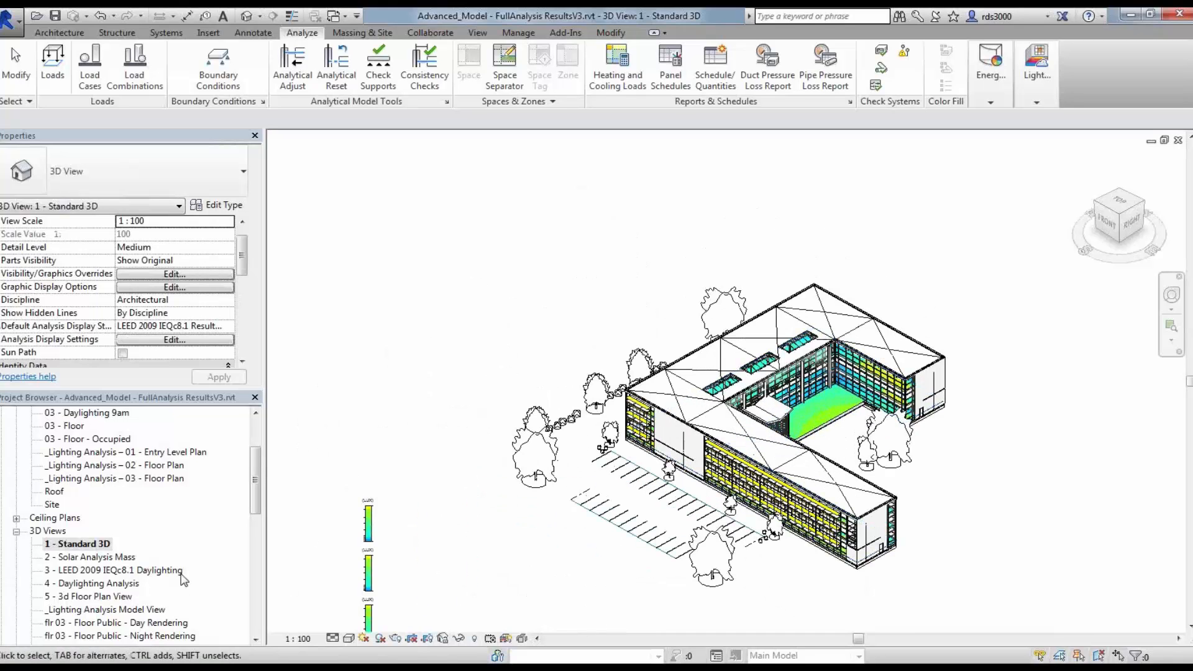
Step: Open the 3 - LEED 2009 IEQc8.1 Daylighting 3D view, generate its light analysis results and close the summary
{"action": "left_click", "coordinate": [115, 572]}
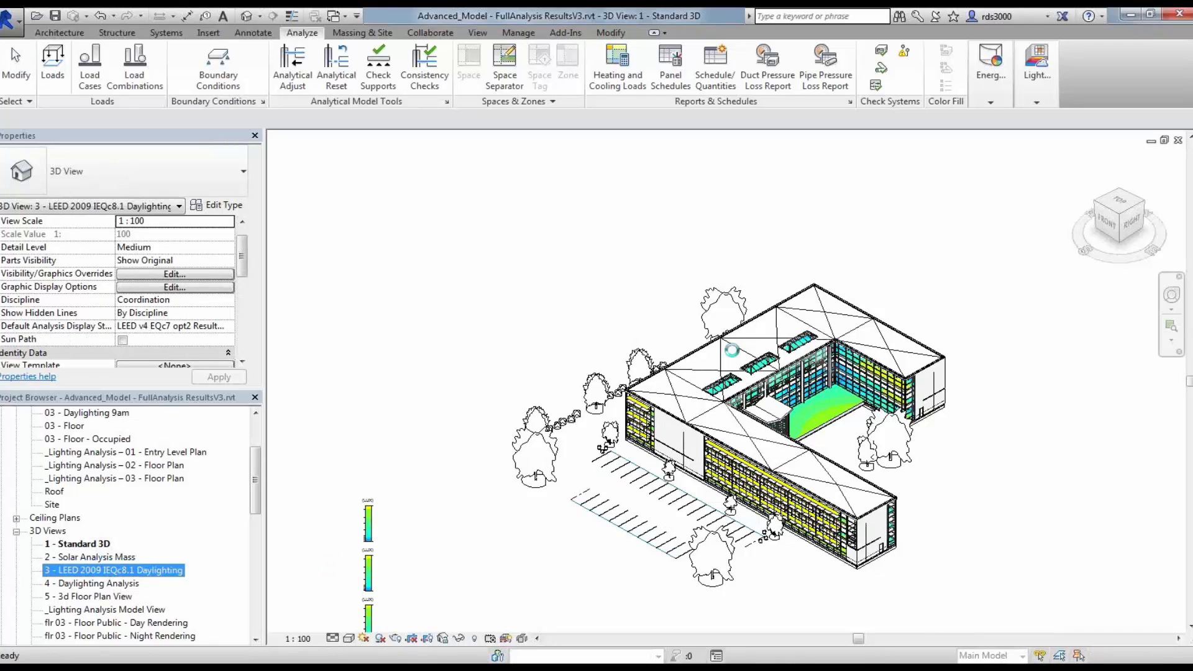
{"action": "left_click", "coordinate": [1036, 101]}
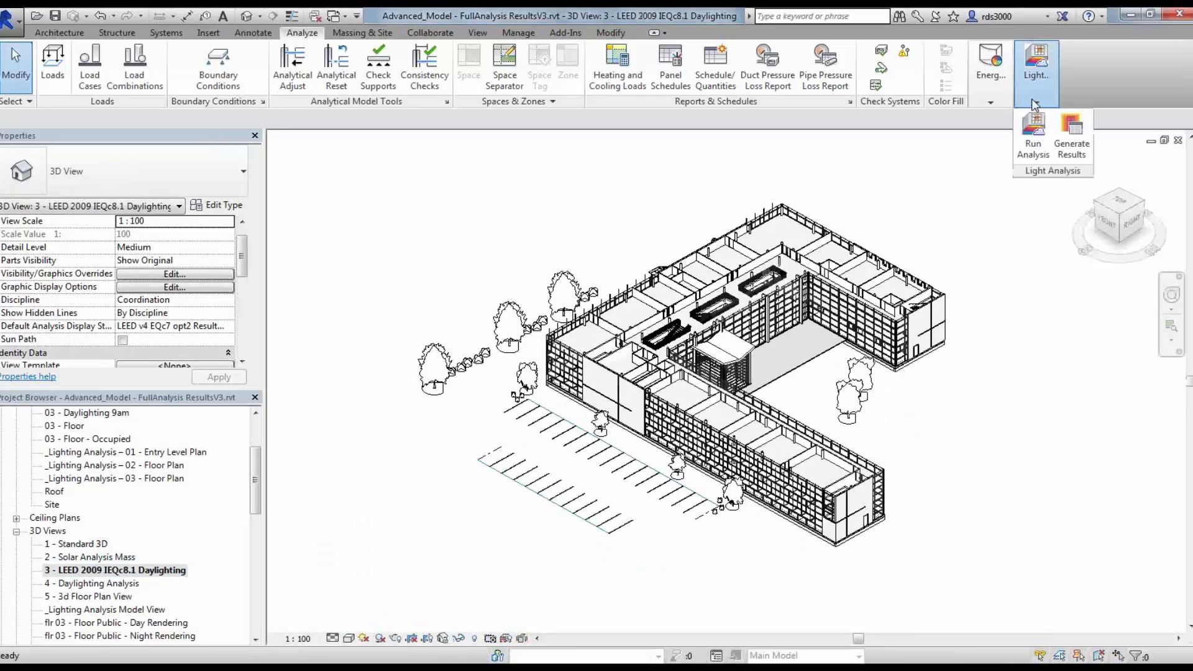
{"action": "left_click", "coordinate": [1072, 143]}
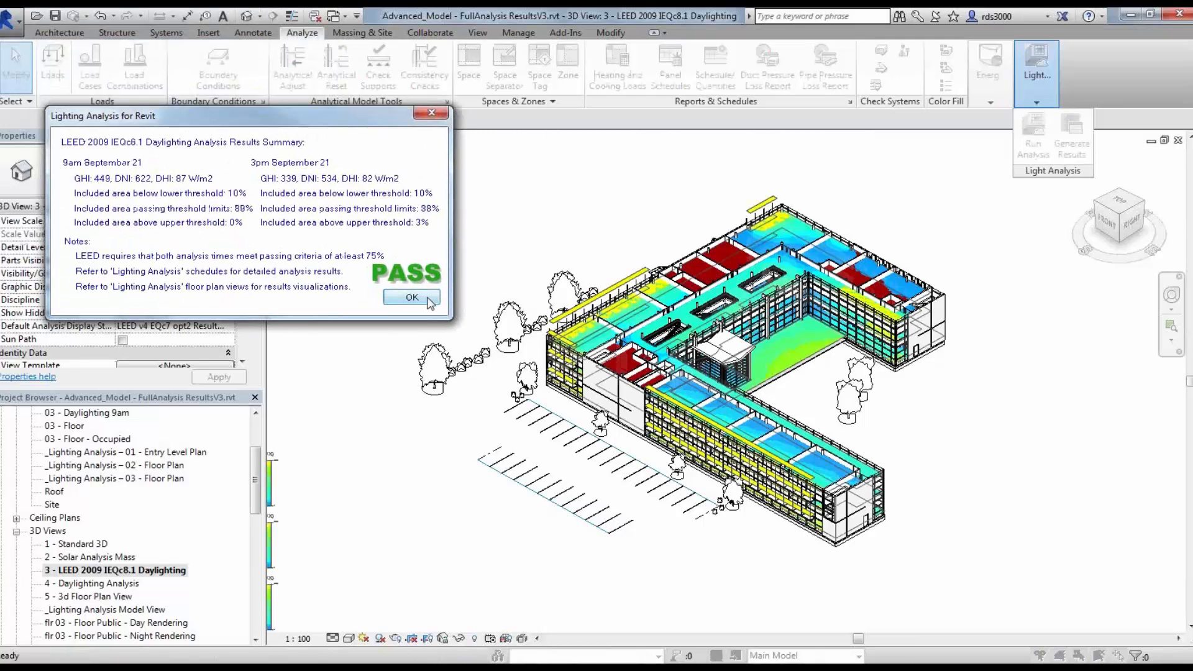
{"action": "left_click", "coordinate": [411, 298]}
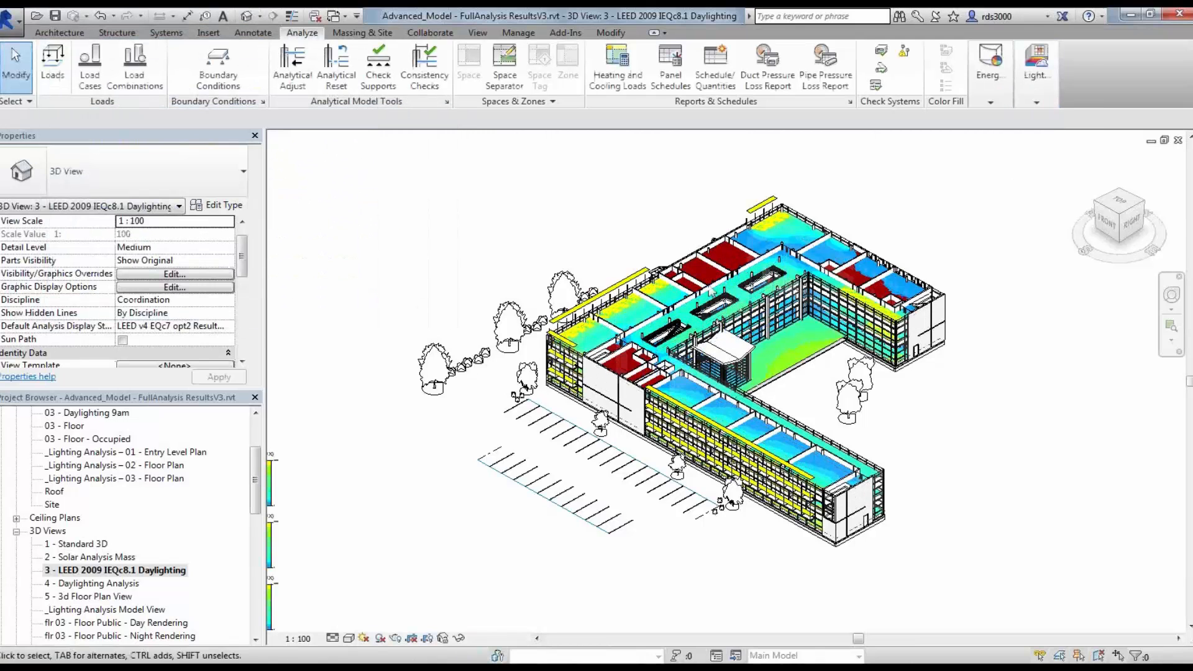
Step: Select the analysis results and switch their configuration to lx 9/21 clear sky 9am
{"action": "scroll", "coordinate": [748, 239], "scroll_direction": "up", "scroll_amount": 3}
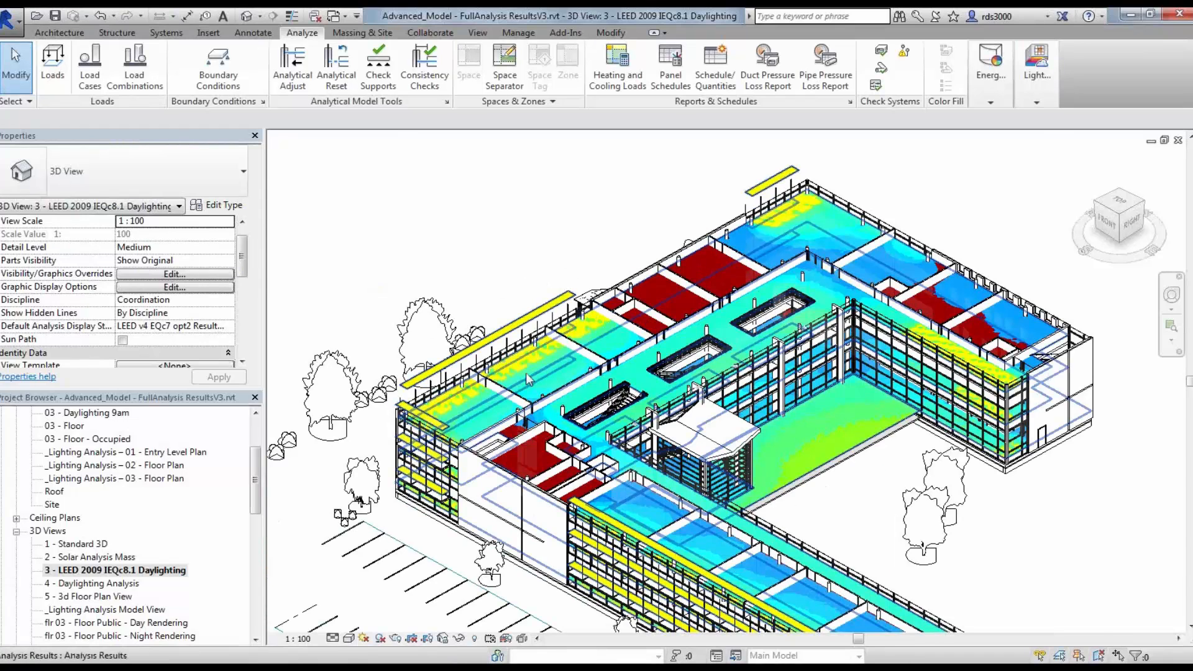
{"action": "scroll", "coordinate": [527, 379], "scroll_direction": "up", "scroll_amount": 2}
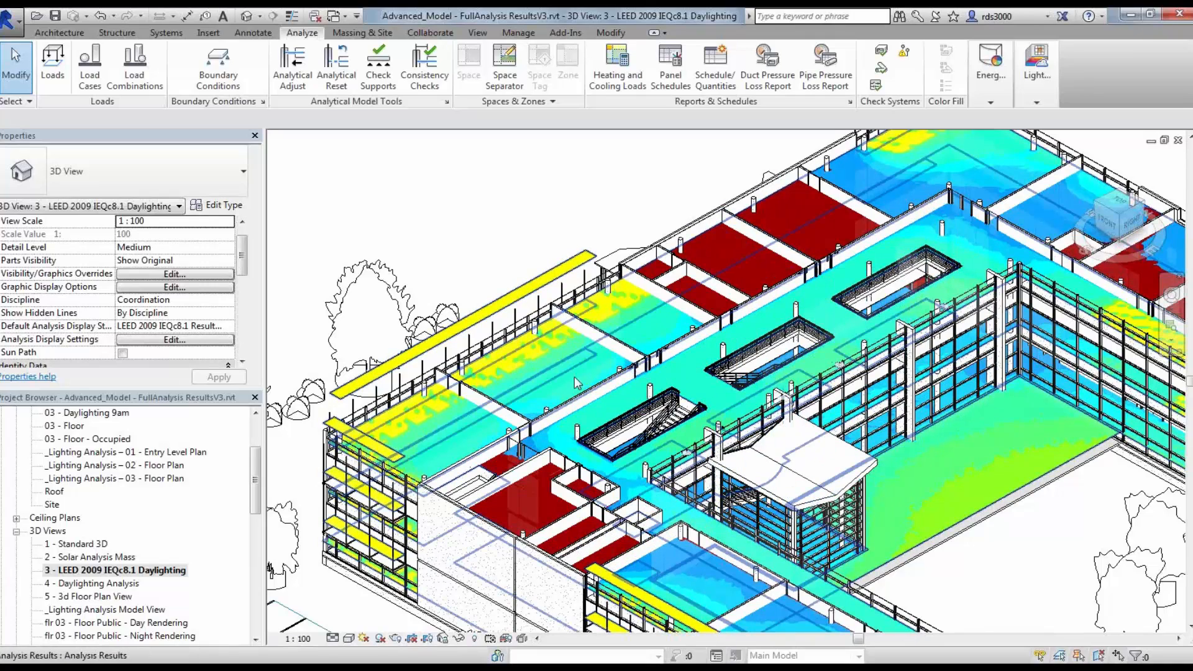
{"action": "middle_click_drag", "start_coordinate": [899, 426], "coordinate": [688, 428]}
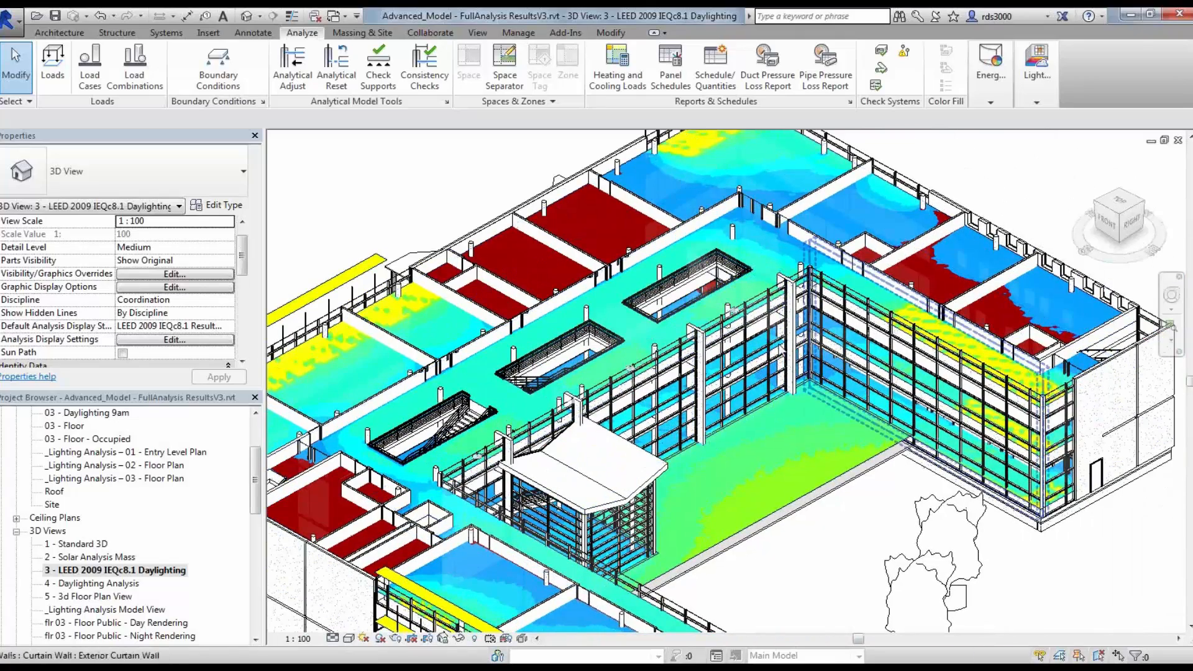
{"action": "left_click", "coordinate": [358, 360]}
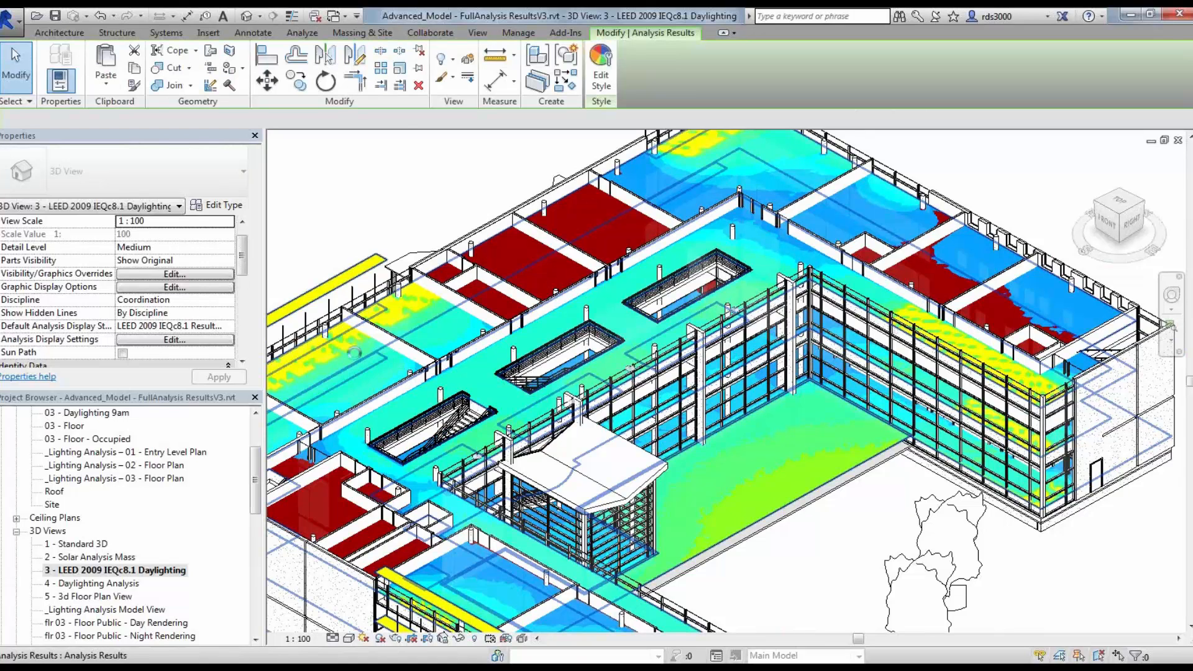
{"action": "left_click", "coordinate": [242, 241]}
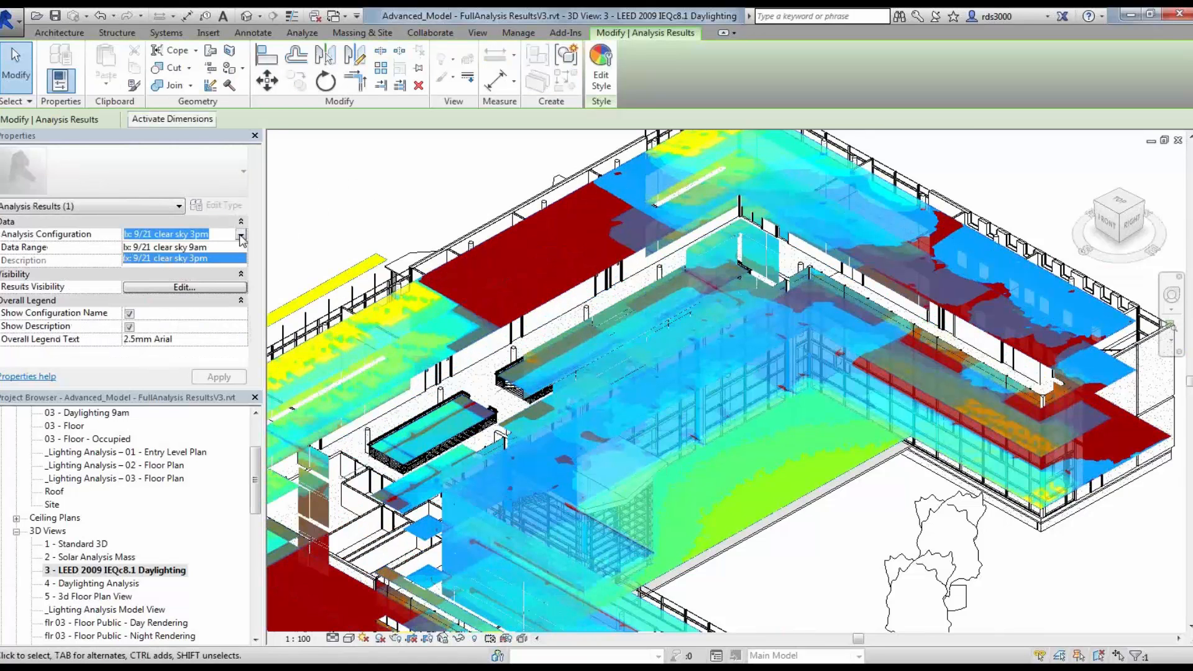
{"action": "left_click", "coordinate": [209, 247]}
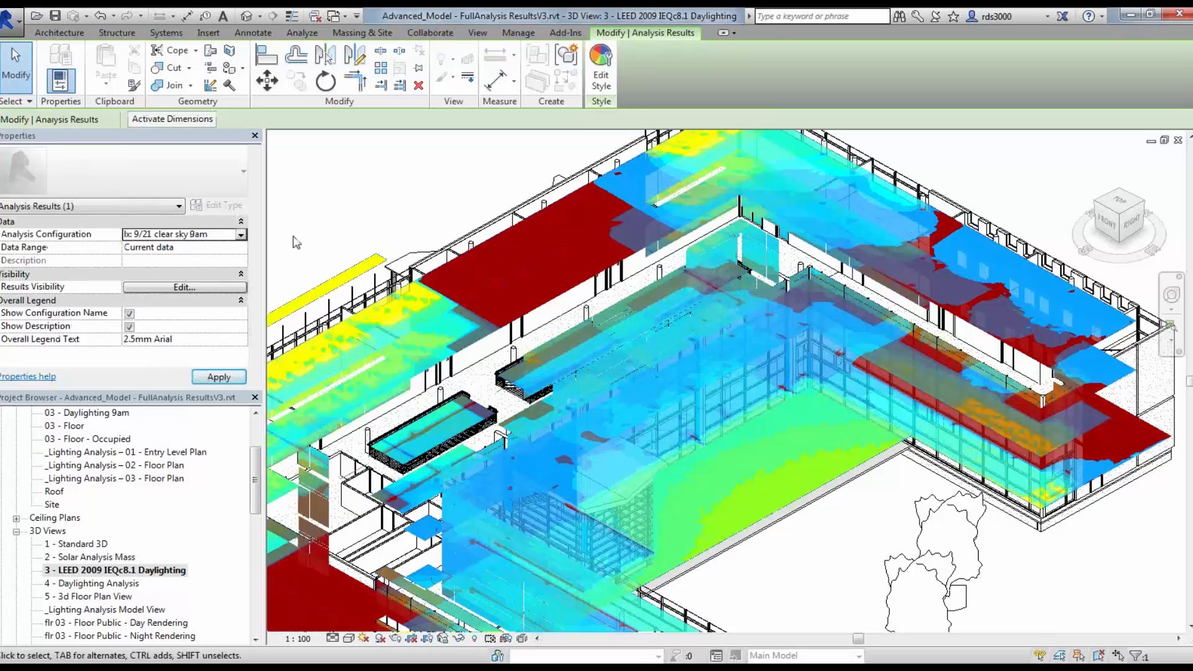
{"action": "left_click", "coordinate": [227, 375]}
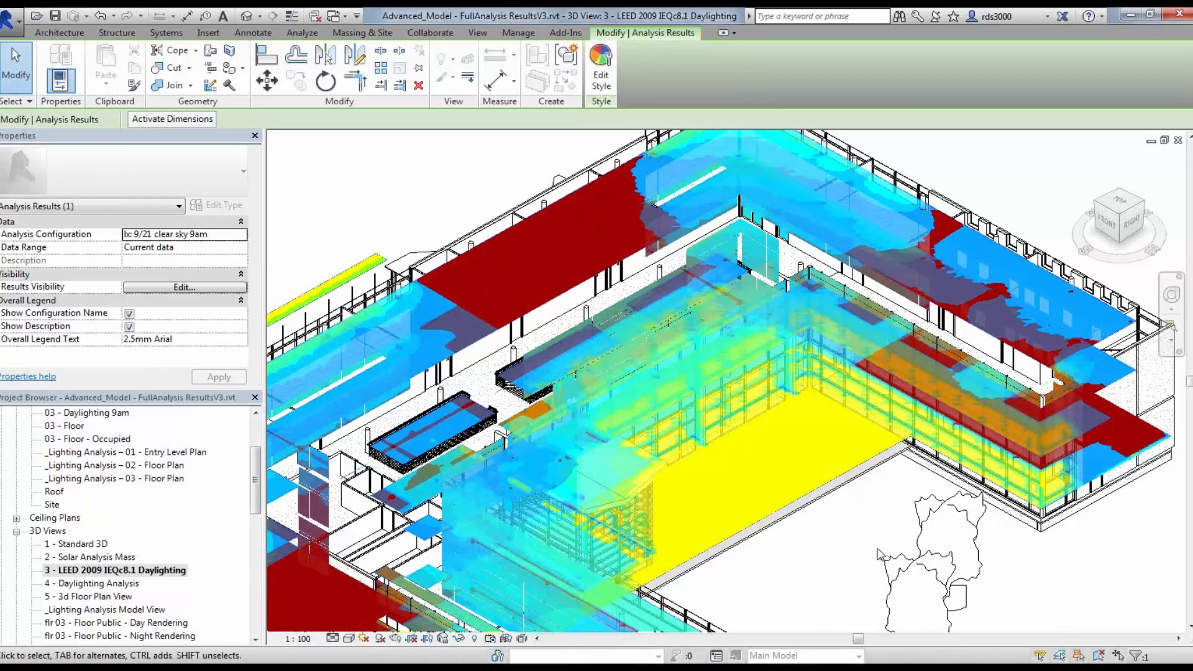
Step: Set the analysis results' configuration back to lx 9/21 clear sky 3pm
{"action": "middle_click_drag", "start_coordinate": [811, 558], "coordinate": [903, 564]}
{"action": "scroll", "coordinate": [704, 505], "scroll_direction": "down", "scroll_amount": 2}
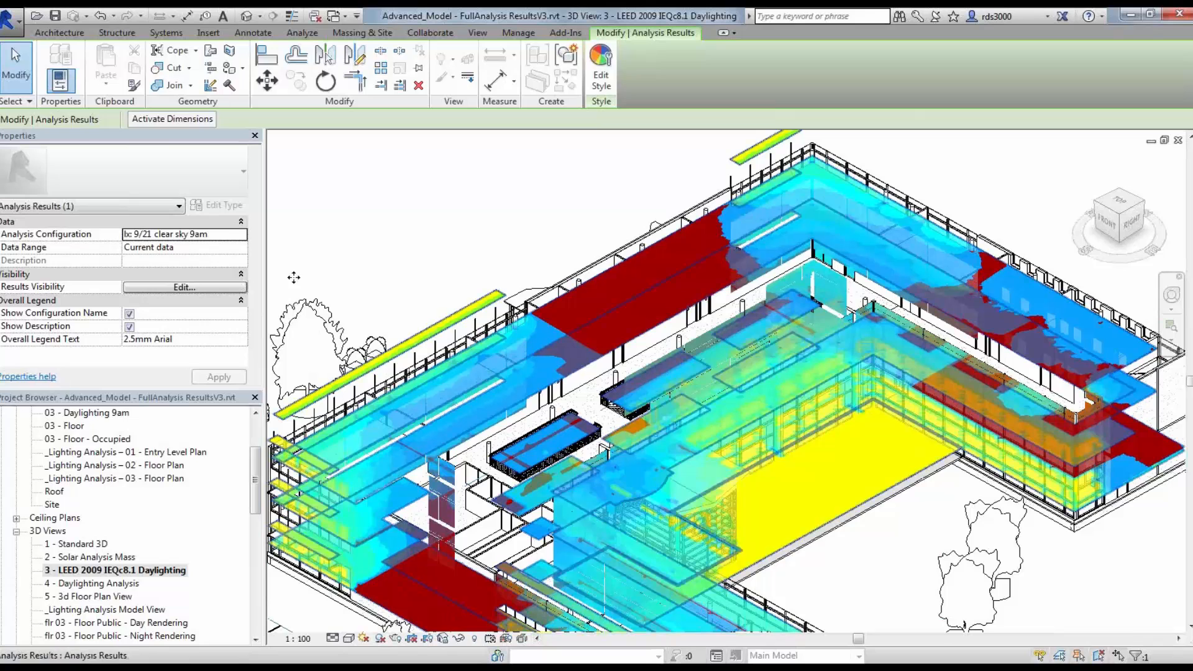
{"action": "left_click", "coordinate": [223, 234]}
{"action": "left_click", "coordinate": [212, 260]}
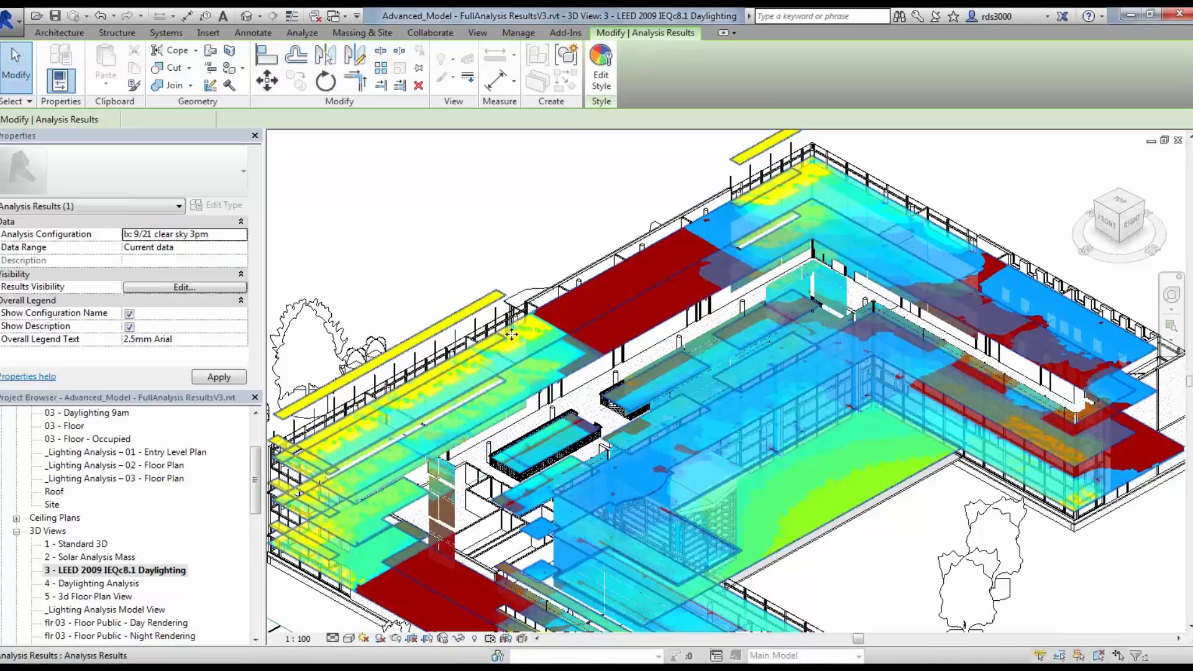
{"action": "left_click", "coordinate": [440, 371]}
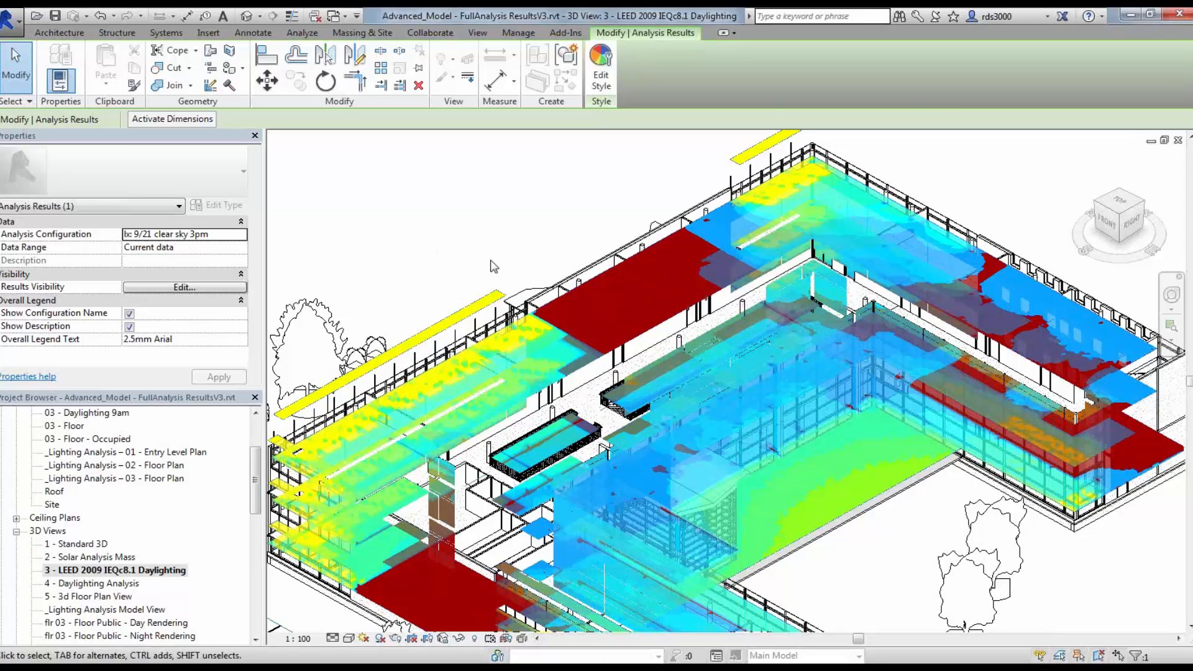
Step: Open the _Lighting Analysis – 01 - Entry Level Plan view and zoom in on the building's daylighting results
{"action": "left_click", "coordinate": [568, 212]}
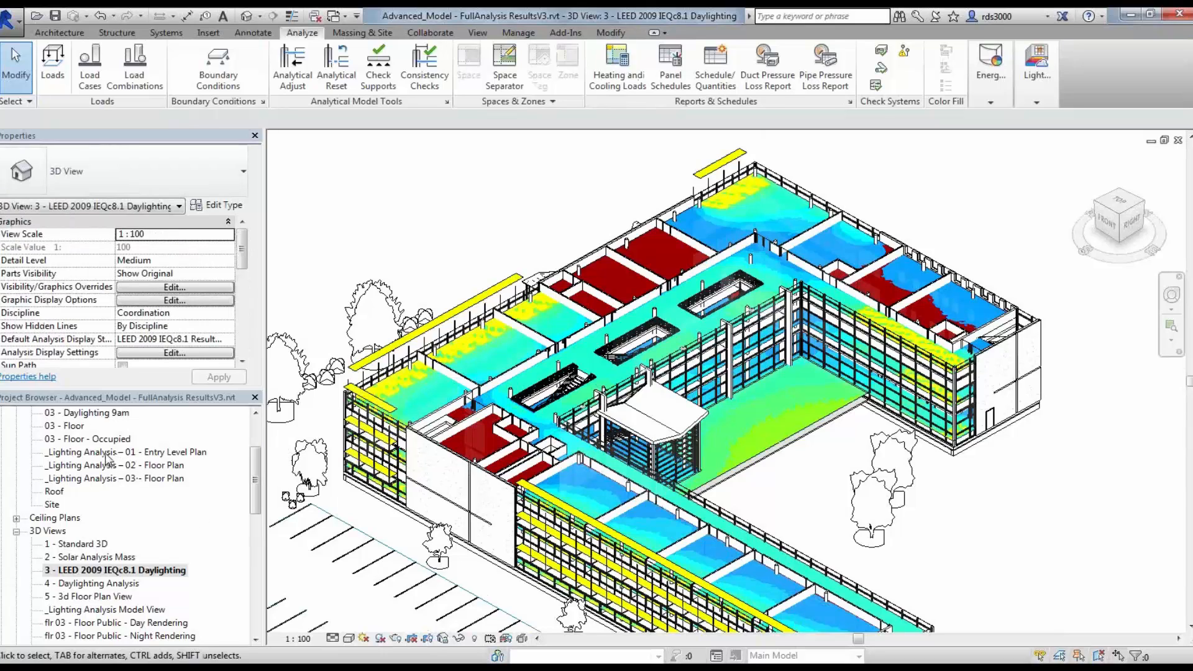
{"action": "left_click", "coordinate": [109, 454]}
{"action": "double_click", "coordinate": [109, 460]}
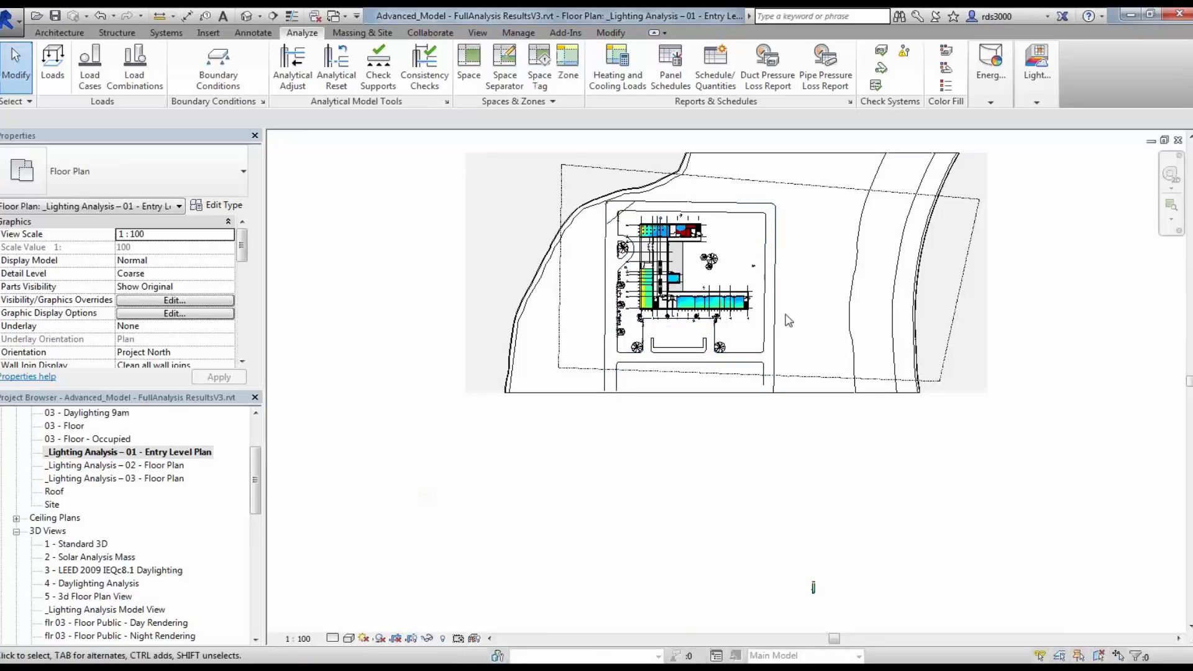
{"action": "scroll", "coordinate": [824, 222], "scroll_direction": "up", "scroll_amount": 2}
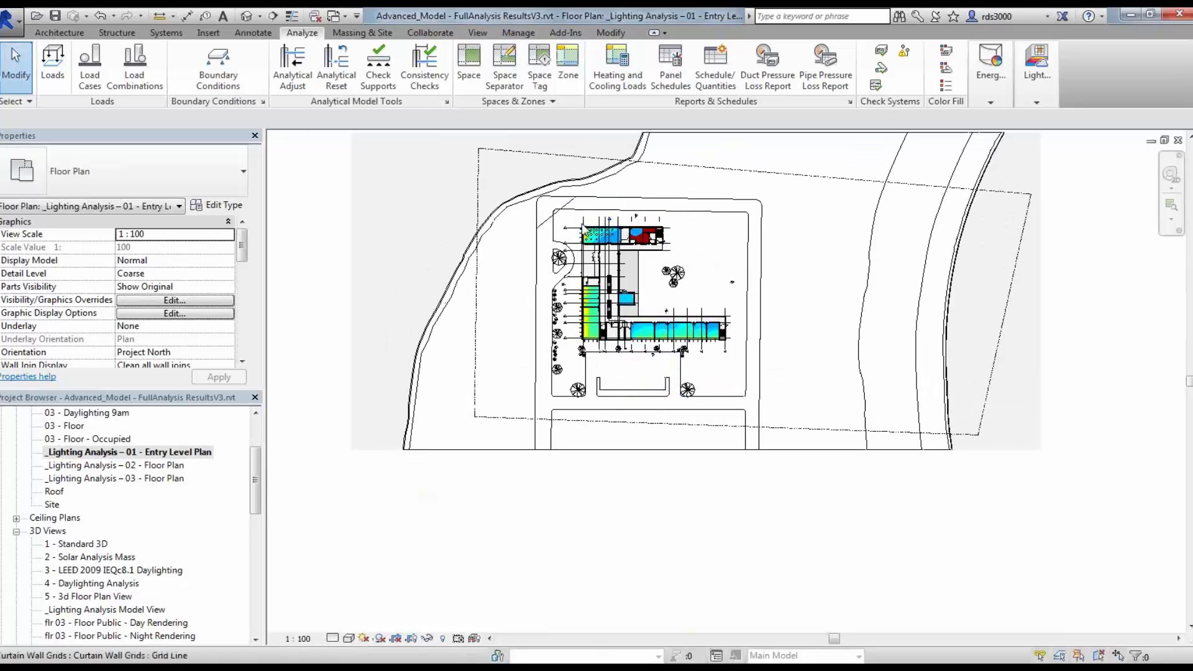
{"action": "scroll", "coordinate": [596, 222], "scroll_direction": "up", "scroll_amount": 4}
{"action": "scroll", "coordinate": [595, 222], "scroll_direction": "up", "scroll_amount": 1}
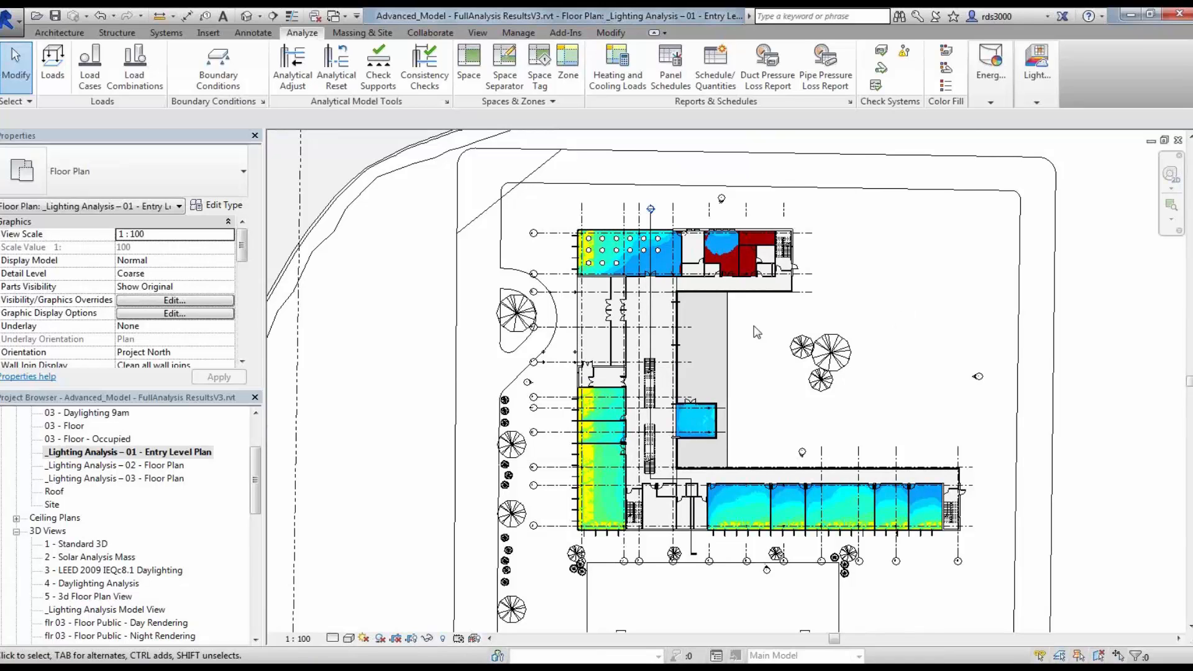
{"action": "scroll", "coordinate": [775, 322], "scroll_direction": "up", "scroll_amount": 1}
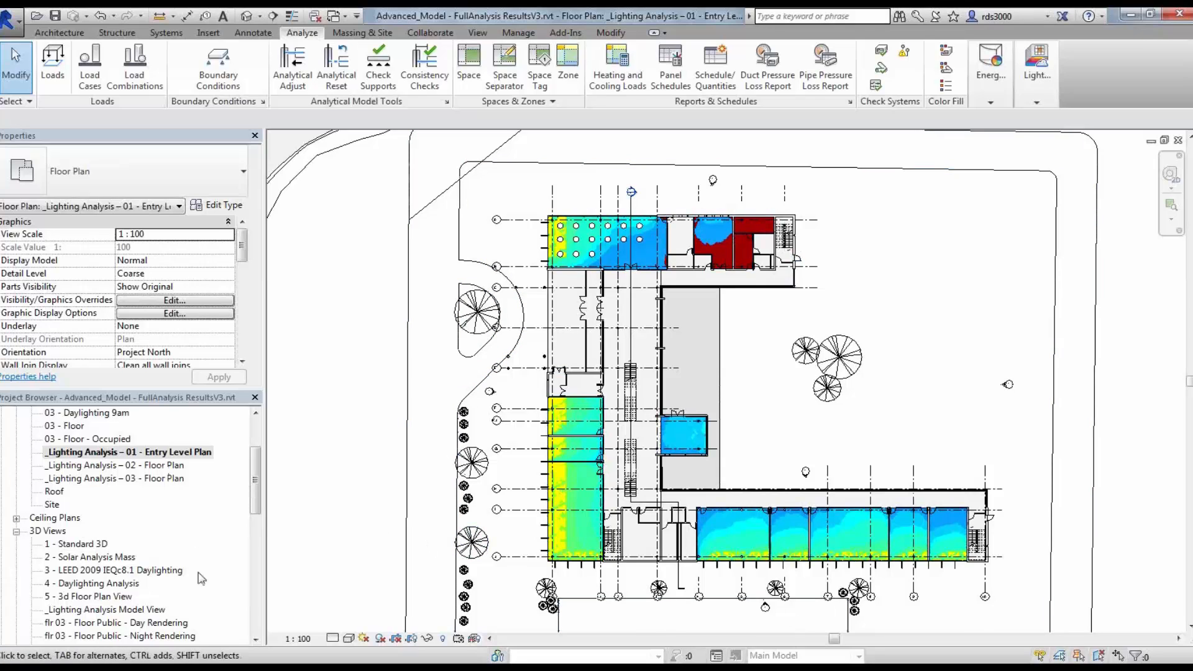
Step: Open the _Lighting Analysis Floor Schedule, then the _Lighting Analysis Room Schedule
{"action": "left_click_drag", "start_coordinate": [255, 484], "coordinate": [256, 574]}
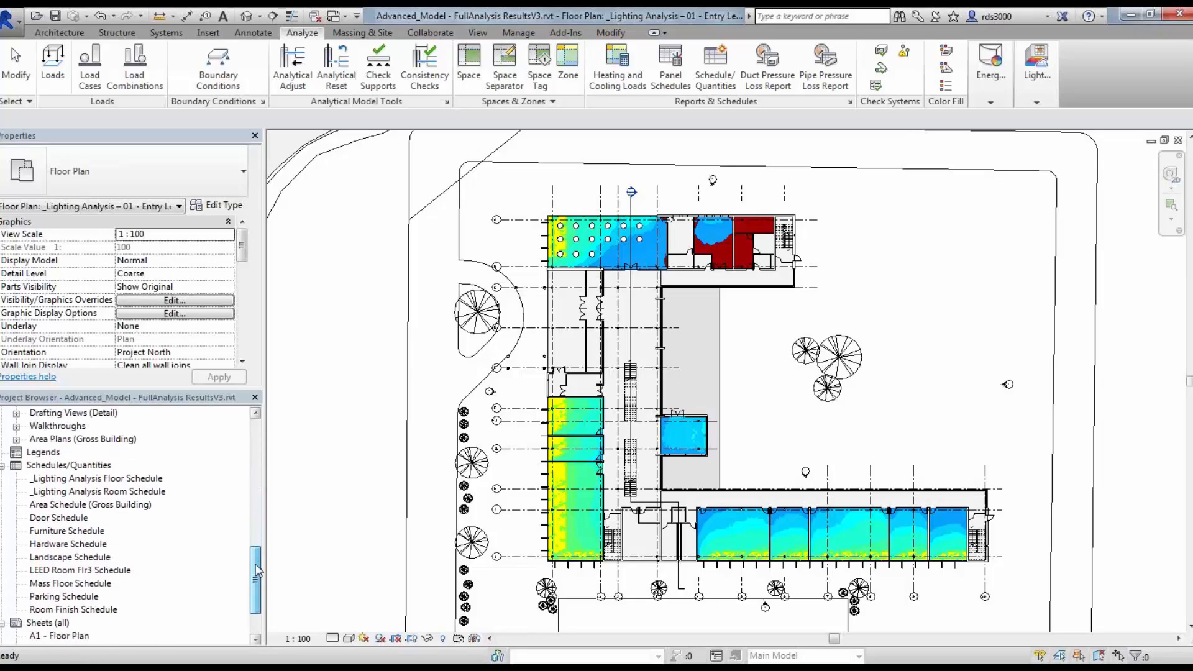
{"action": "double_click", "coordinate": [120, 480]}
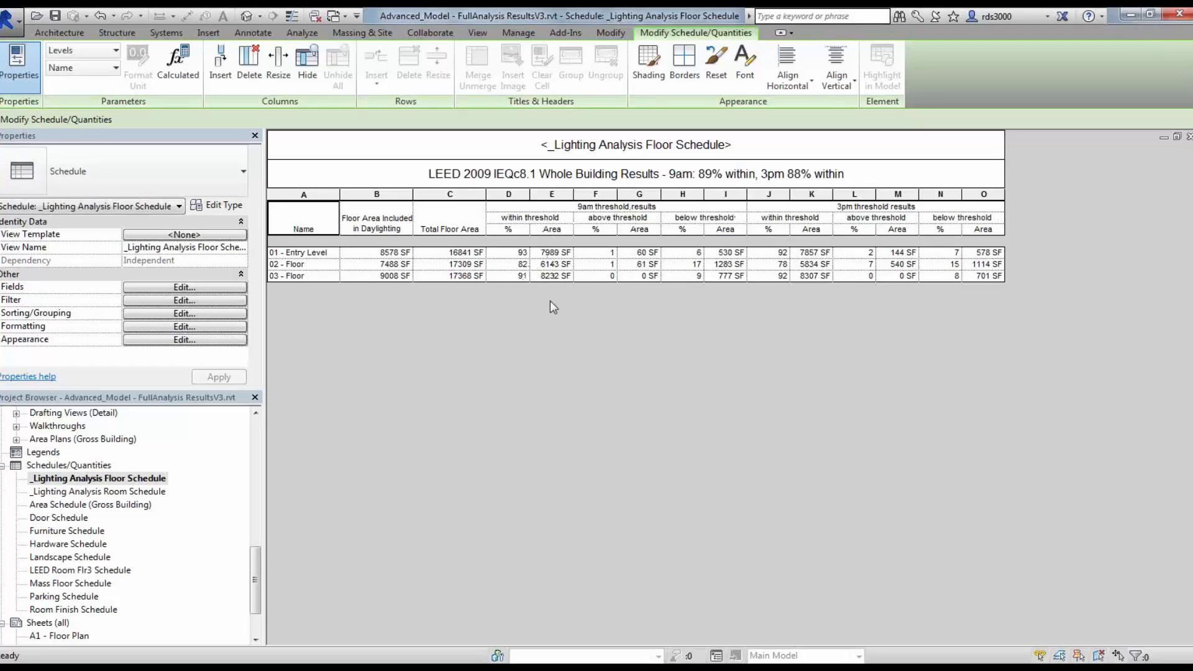
{"action": "double_click", "coordinate": [135, 492]}
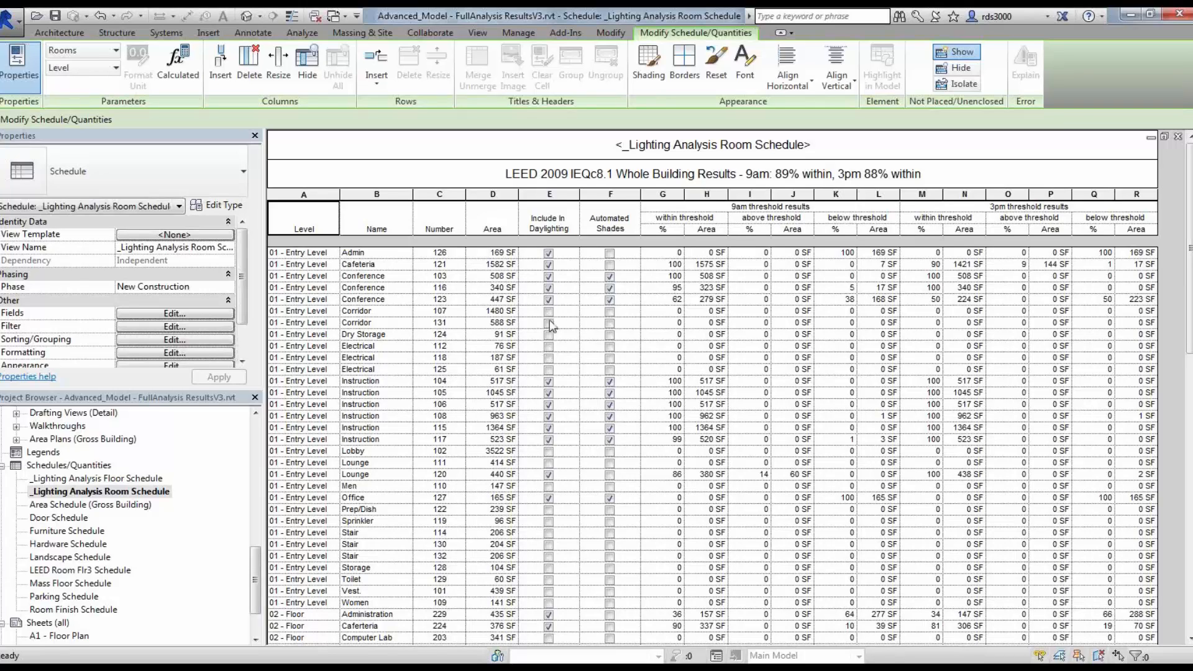
Step: Toggle the Automated Shades option for the Admin and Cafeteria rooms and continue past the out-of-date warning
{"action": "left_click", "coordinate": [609, 254]}
{"action": "left_click", "coordinate": [610, 267]}
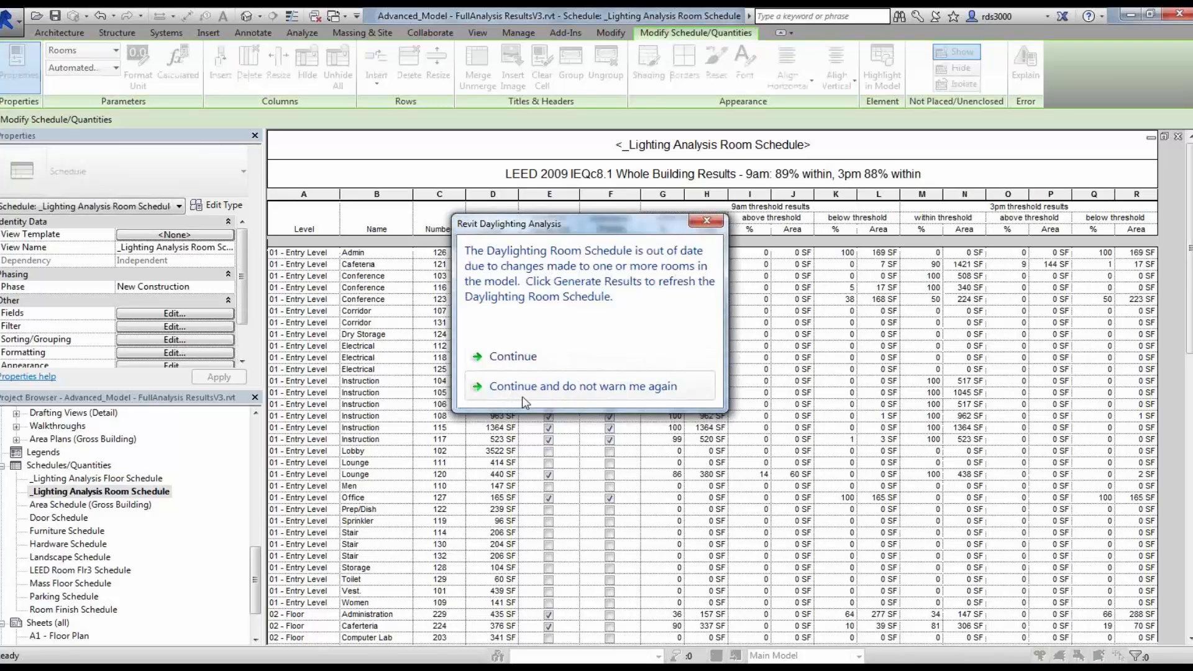
{"action": "left_click", "coordinate": [514, 357]}
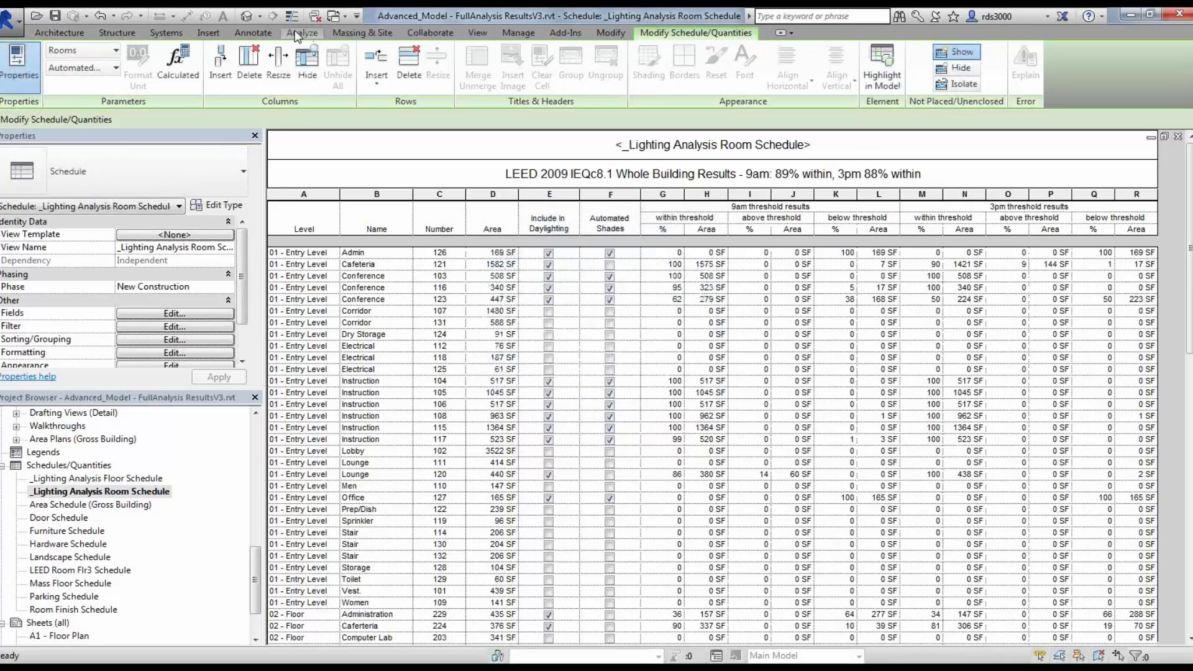
Step: Generate the light analysis results to refresh the room schedule
{"action": "left_click", "coordinate": [302, 32]}
{"action": "left_click", "coordinate": [1056, 99]}
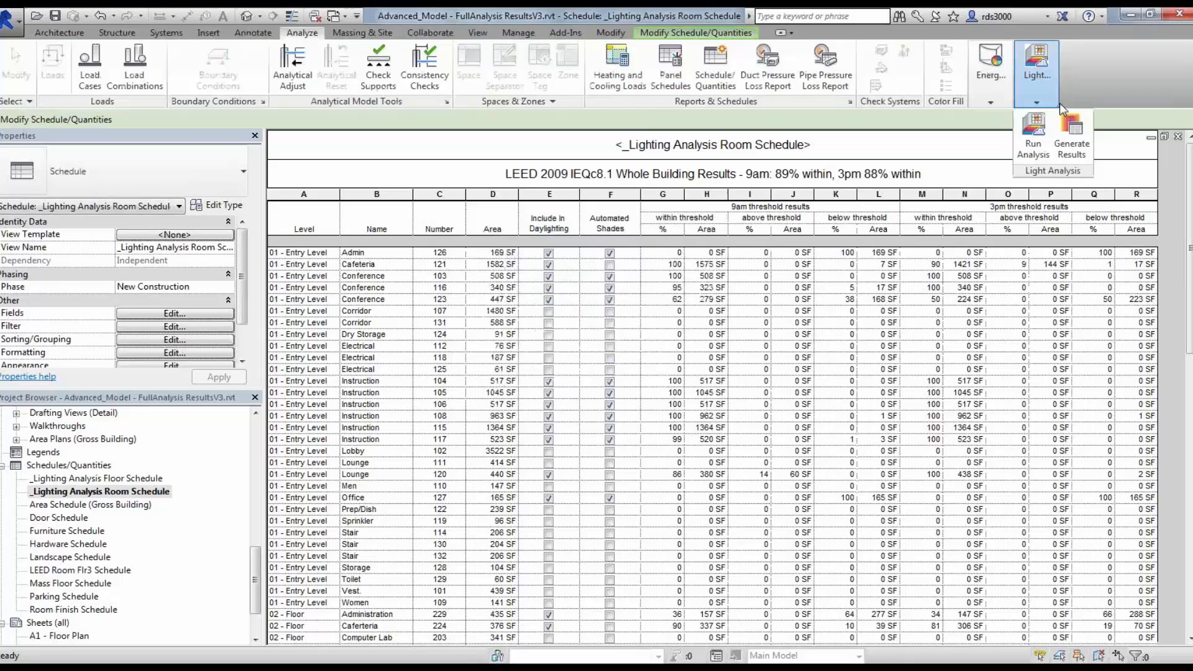
{"action": "left_click", "coordinate": [1081, 149]}
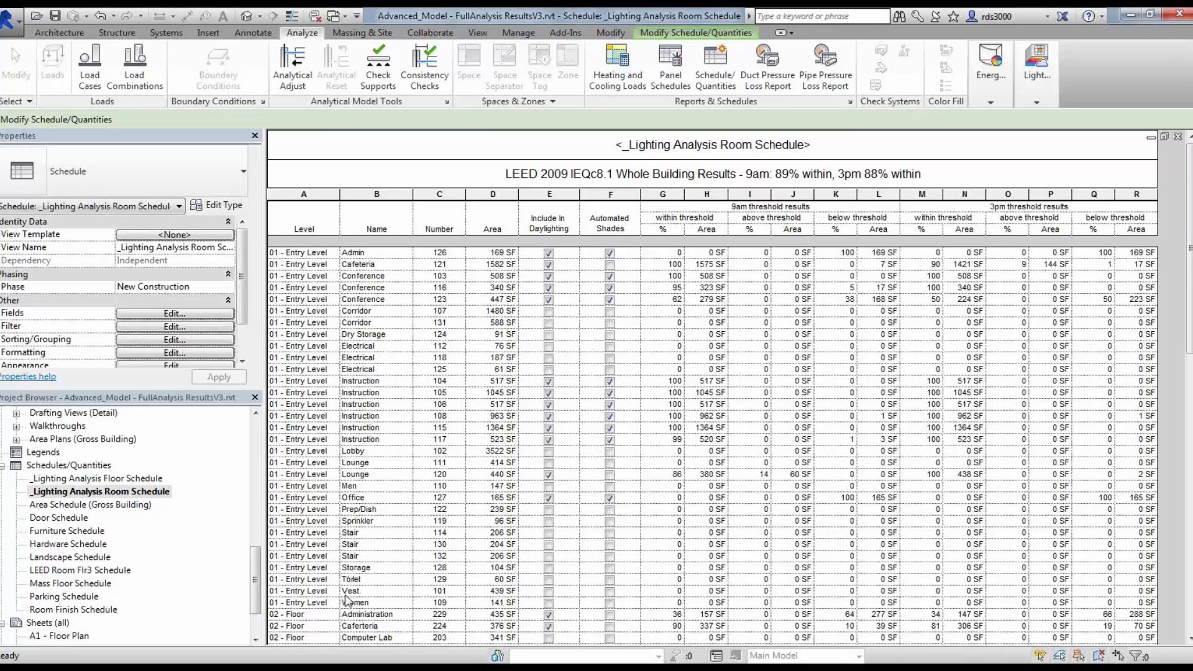
Step: Scroll through the room schedule's daylighting results
{"action": "left_click_drag", "start_coordinate": [257, 581], "coordinate": [257, 590]}
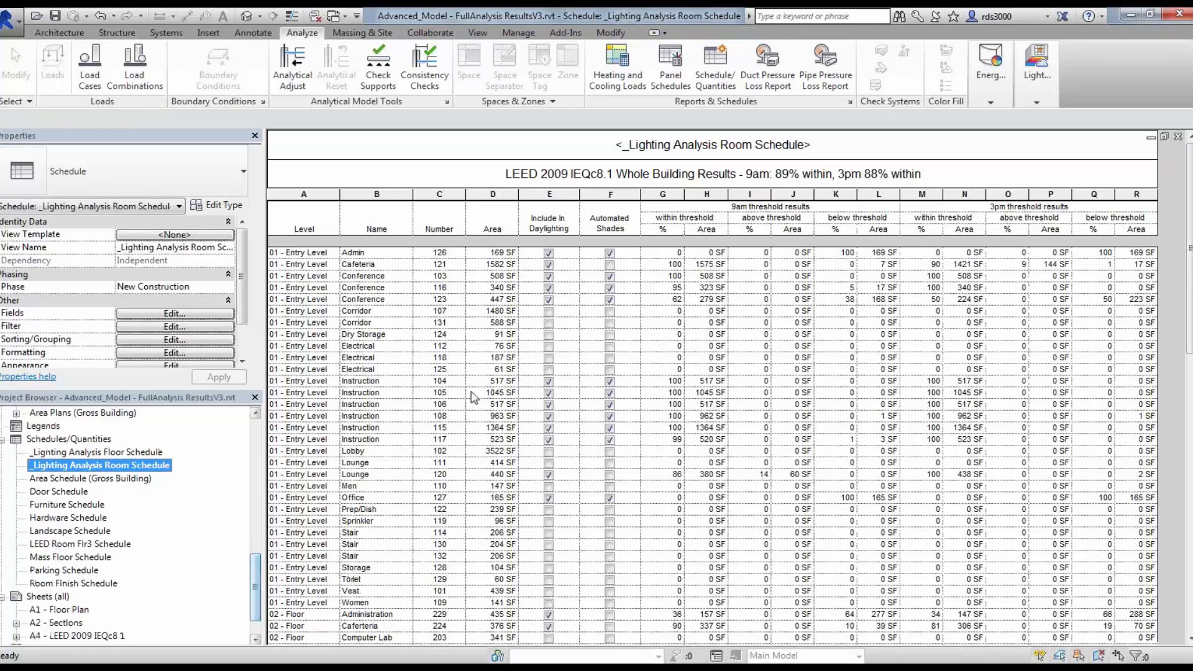
{"action": "left_click", "coordinate": [387, 334]}
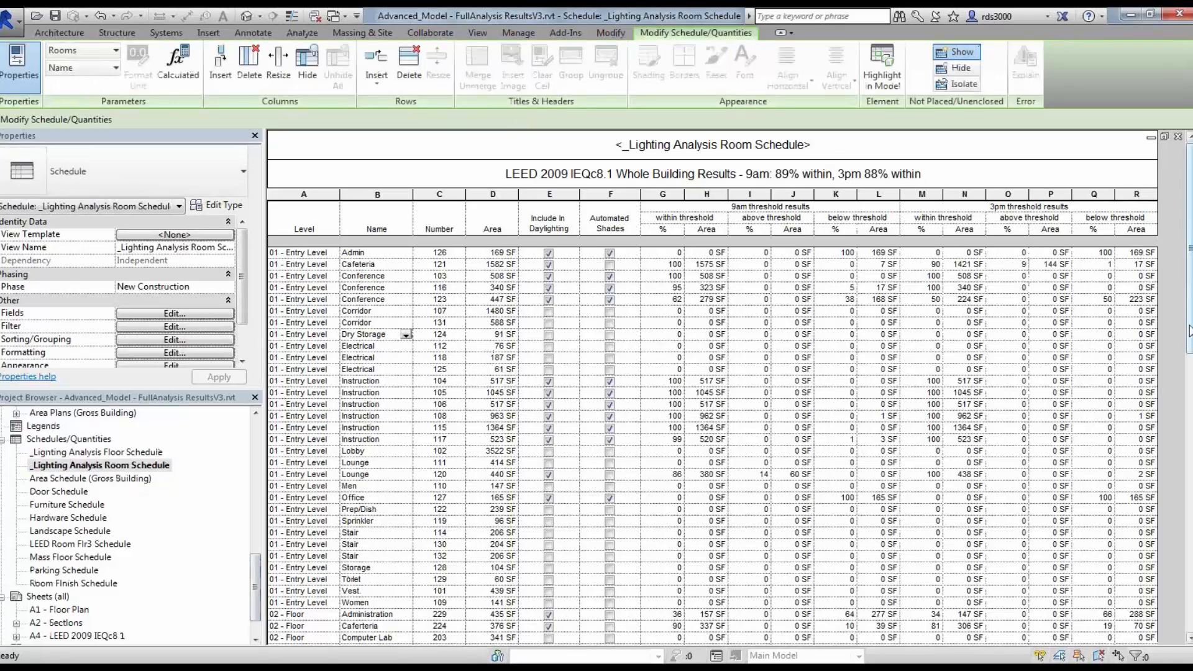
{"action": "left_click_drag", "start_coordinate": [1189, 323], "coordinate": [1183, 617]}
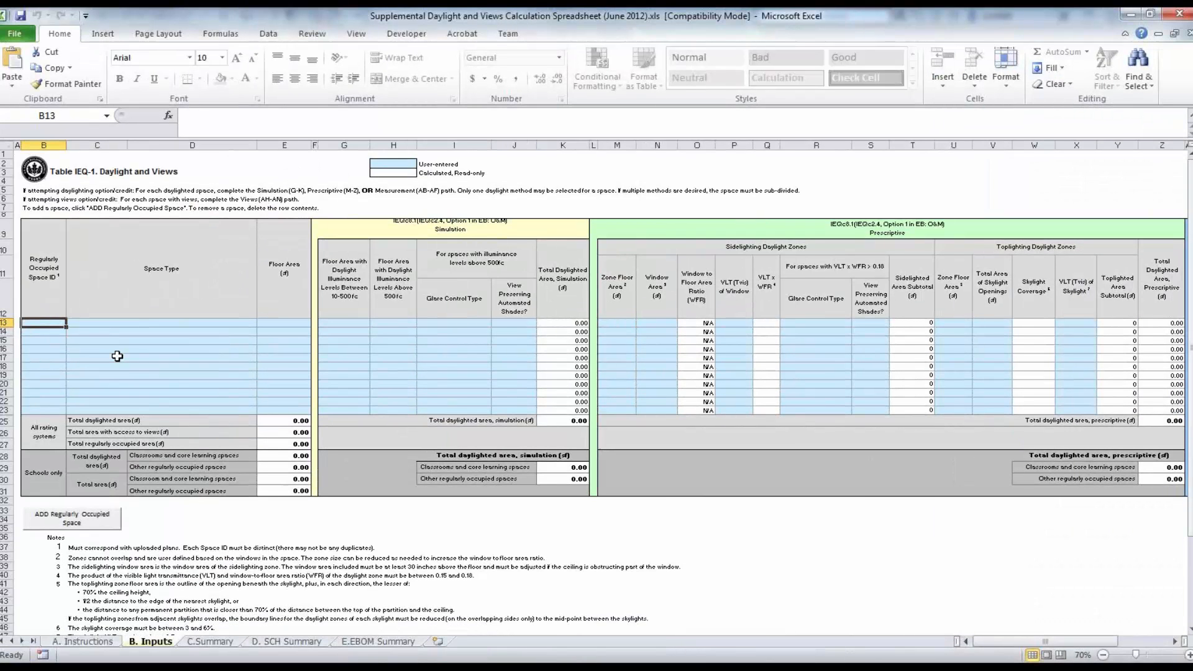
Step: Switch to Excel and examine the B. Inputs sheet of the Supplemental Daylight and Views Calculation Spreadsheet
{"action": "left_click", "coordinate": [150, 351]}
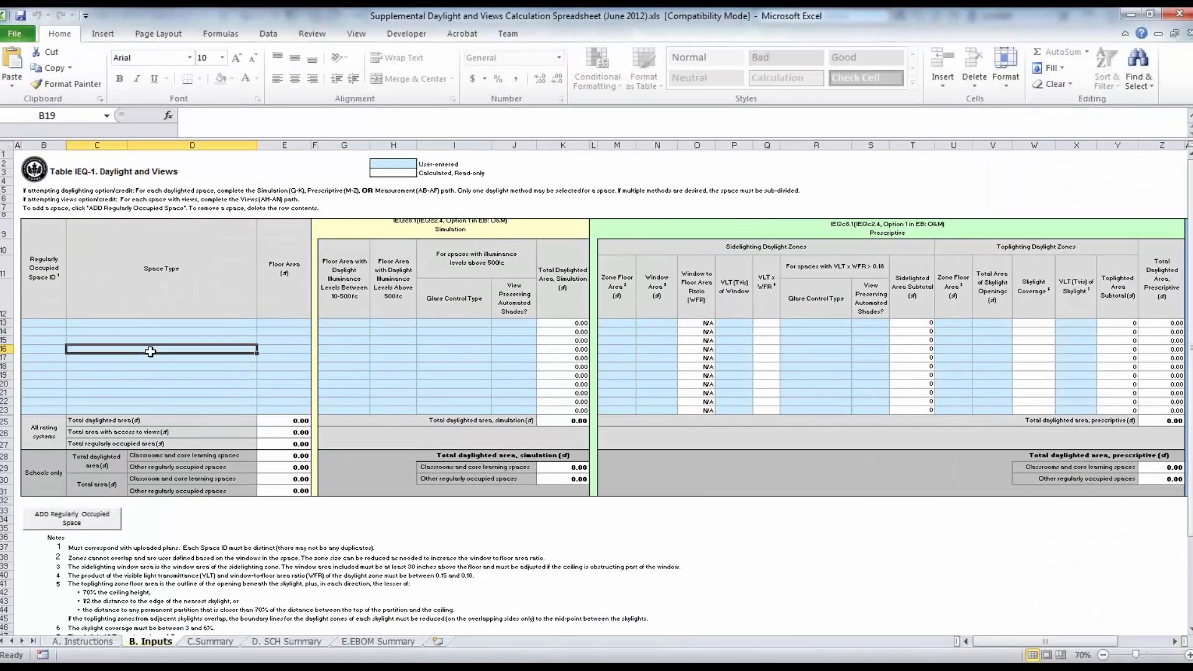
{"action": "left_click", "coordinate": [169, 381]}
{"action": "left_click", "coordinate": [274, 334]}
{"action": "left_click", "coordinate": [282, 374]}
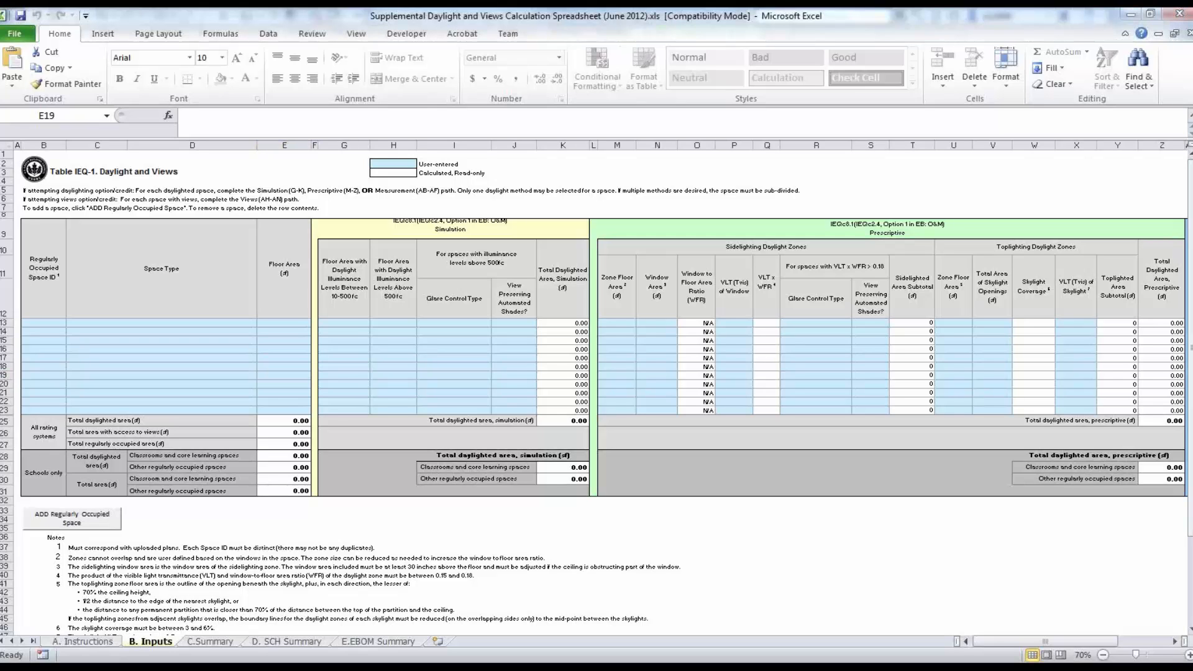
{"action": "left_click_drag", "start_coordinate": [0, 295], "coordinate": [292, 7]}
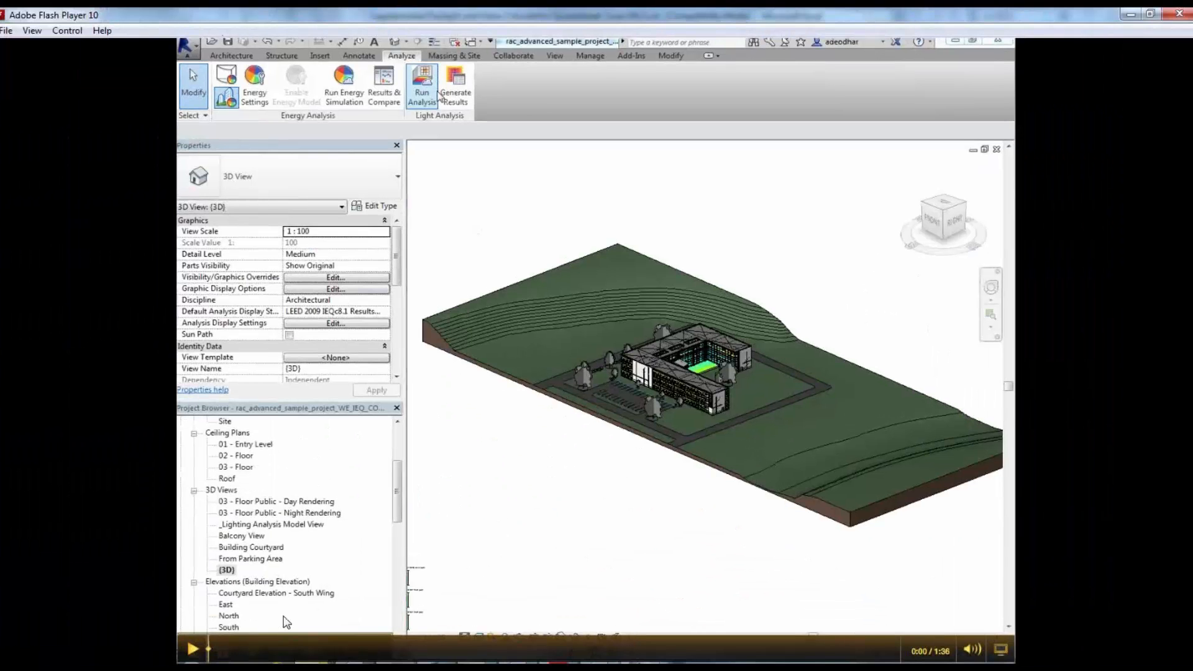
{"action": "left_click", "coordinate": [197, 653]}
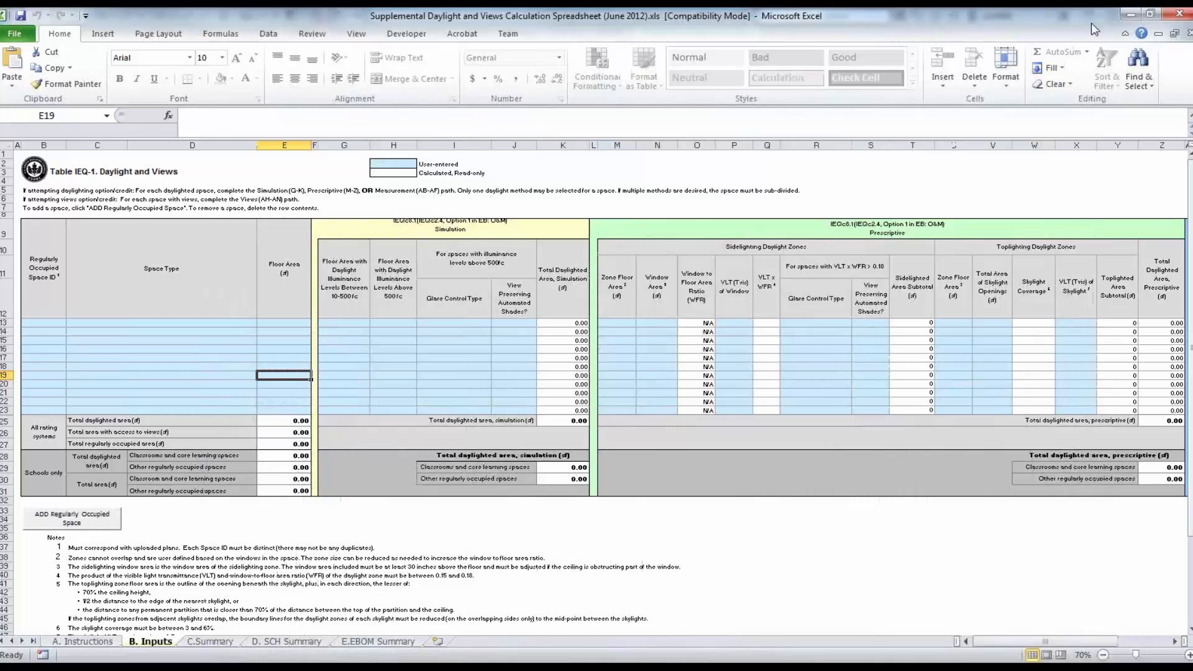
{"action": "left_click", "coordinate": [1129, 15]}
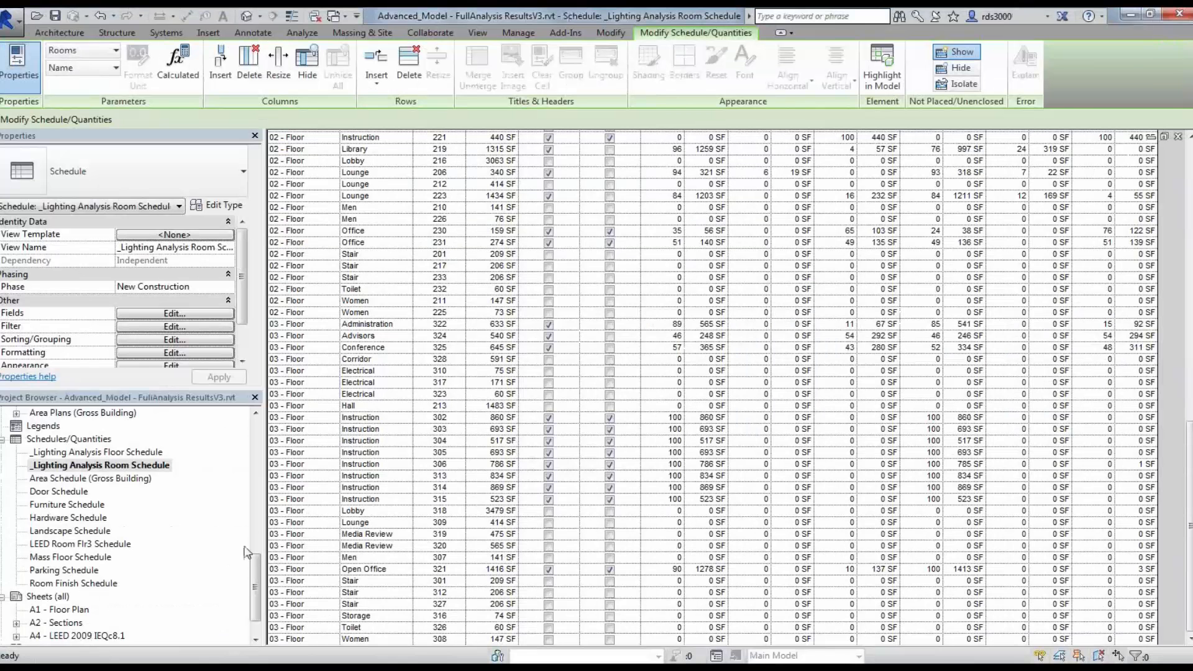
Step: Open the 3 - LEED 2009 IEQc8.1 Daylighting 3D view
{"action": "left_click", "coordinate": [256, 459]}
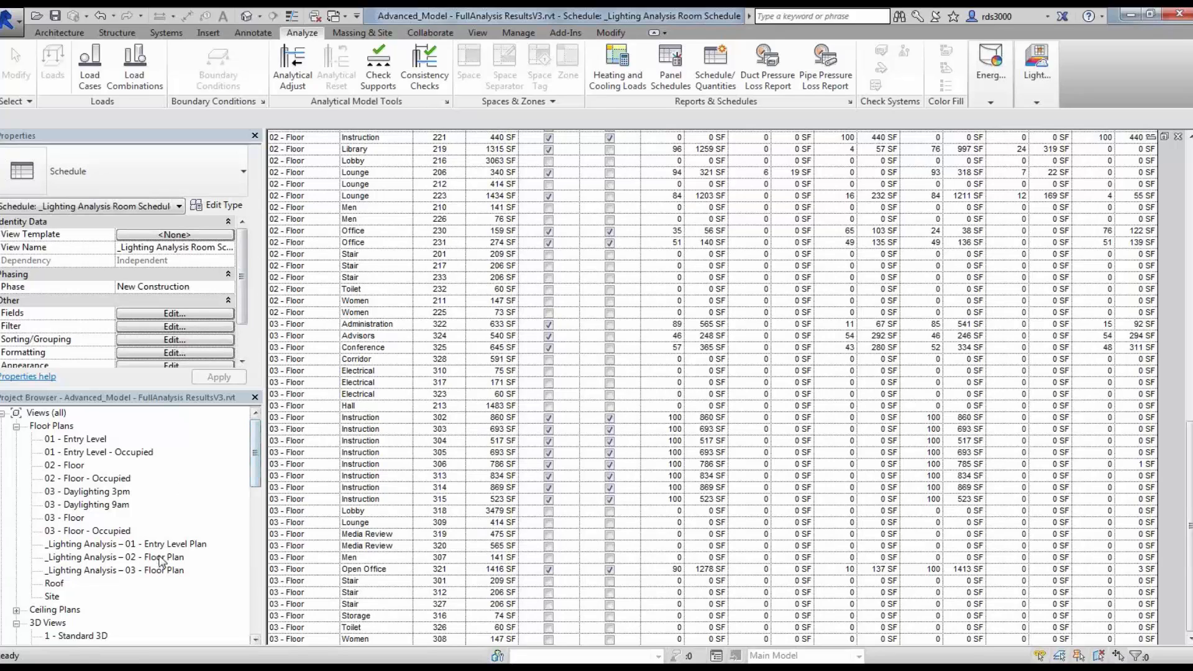
{"action": "left_click", "coordinate": [136, 572]}
{"action": "scroll", "coordinate": [134, 578], "scroll_direction": "down", "scroll_amount": 3}
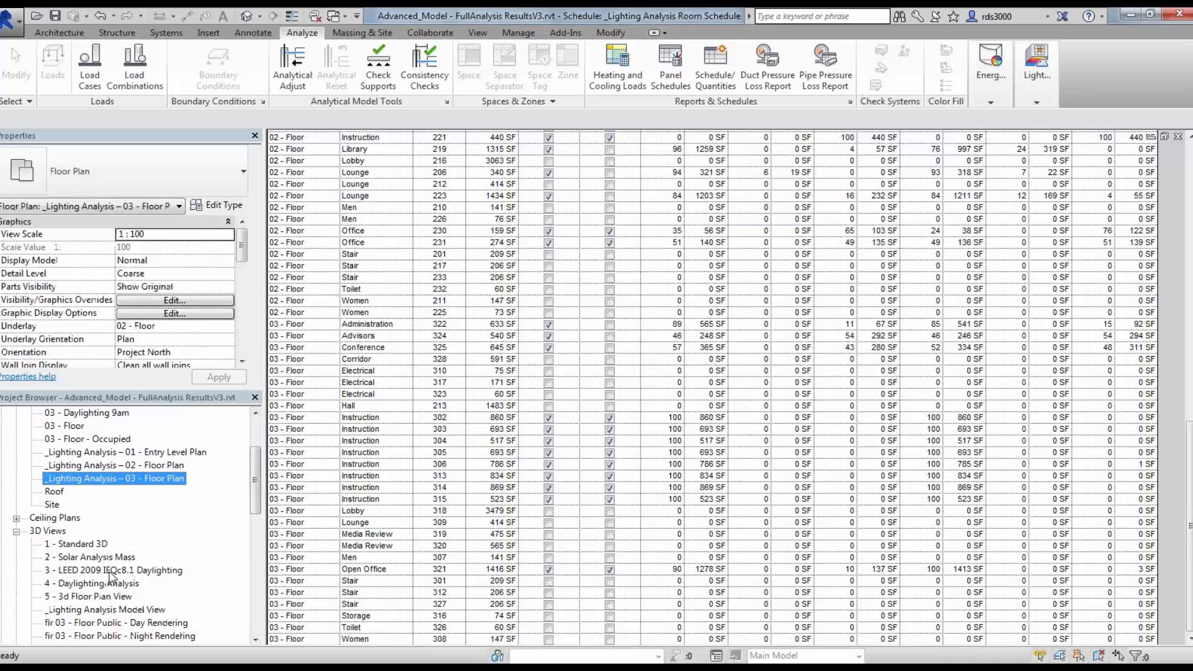
{"action": "double_click", "coordinate": [111, 570]}
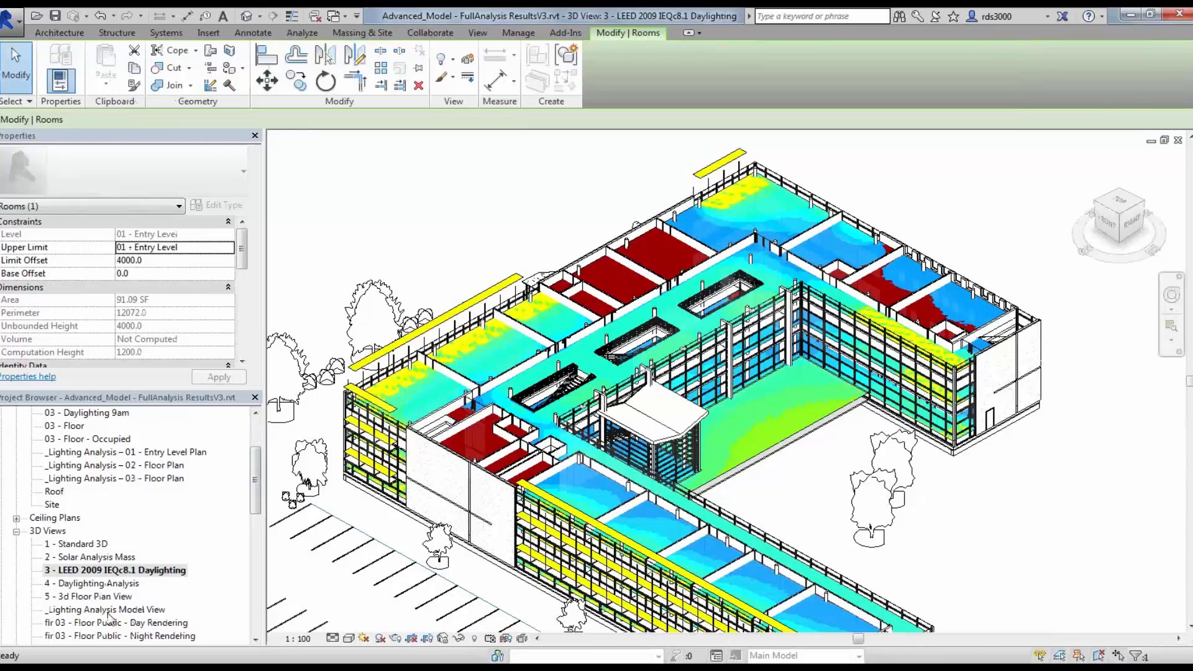
Step: Open the _Lighting Analysis Model View and review its properties, including the Phase Filter
{"action": "left_click", "coordinate": [100, 611]}
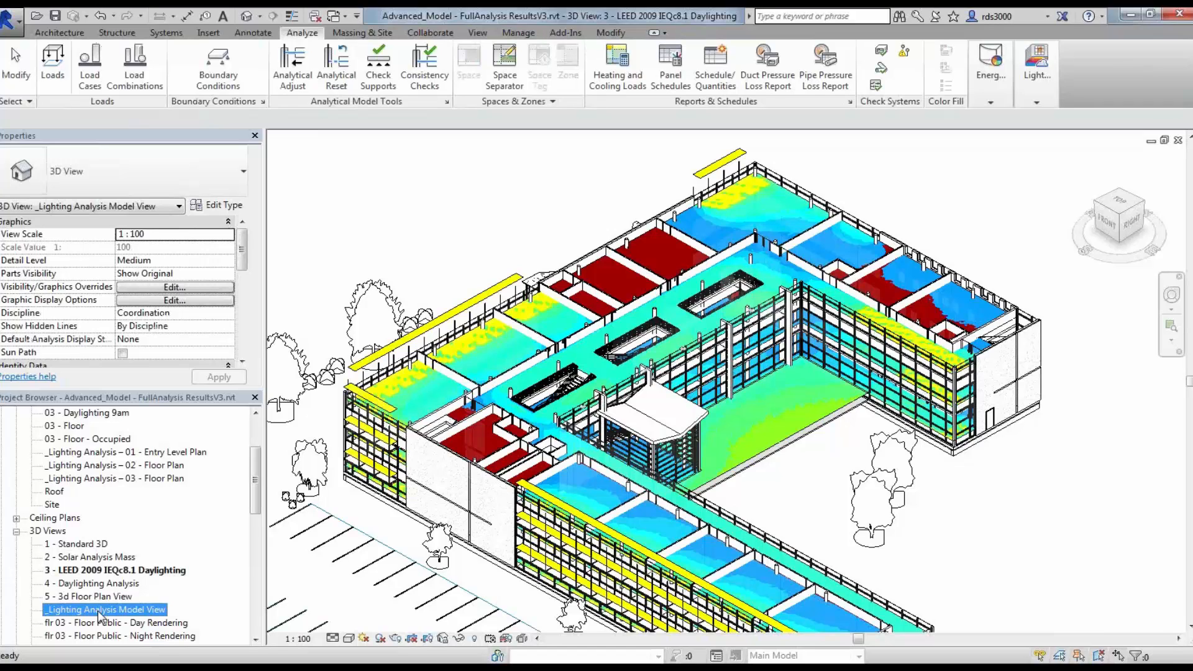
{"action": "double_click", "coordinate": [99, 611]}
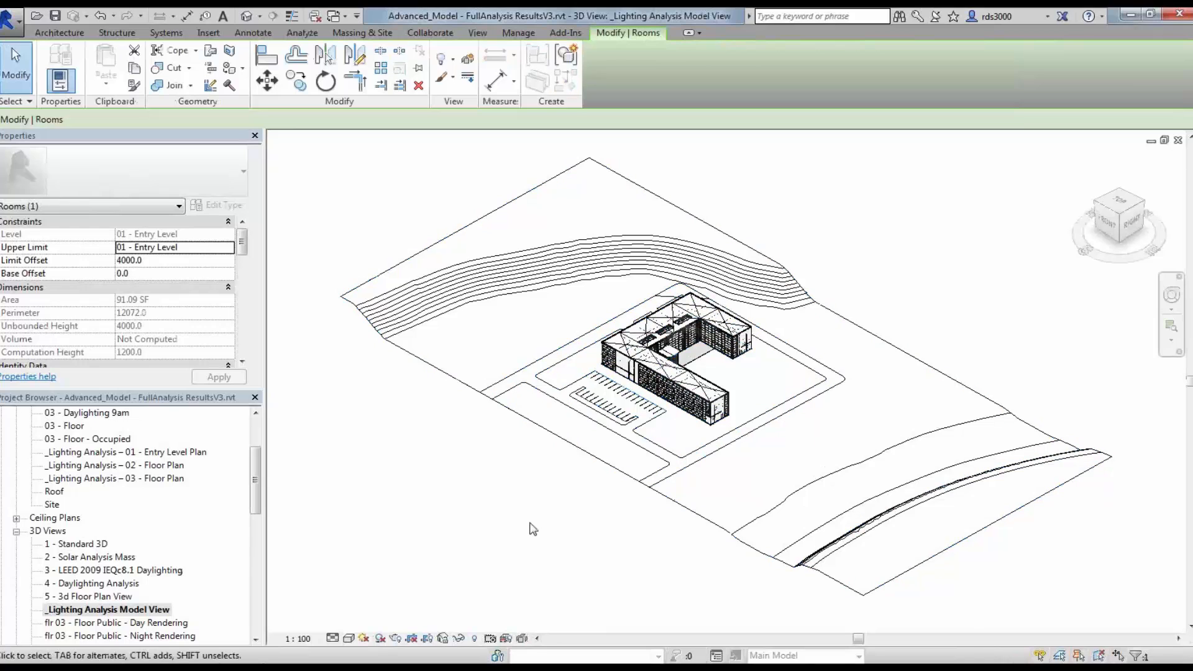
{"action": "scroll", "coordinate": [914, 289], "scroll_direction": "up", "scroll_amount": 3}
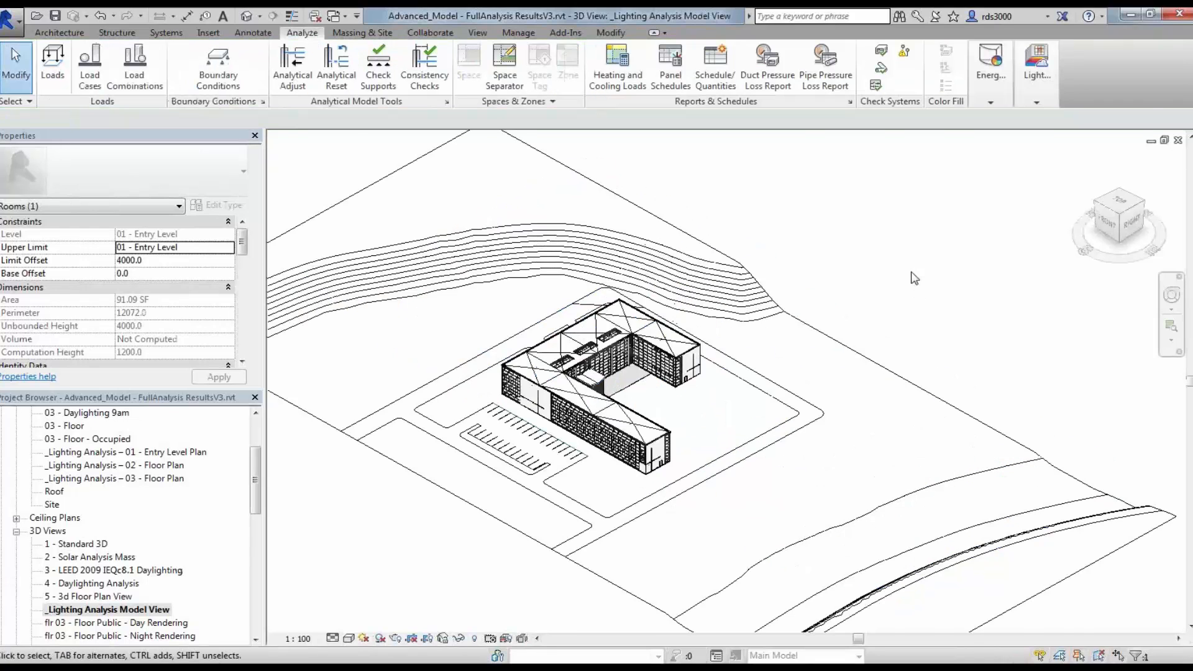
{"action": "middle_click_drag", "start_coordinate": [627, 482], "coordinate": [707, 471]}
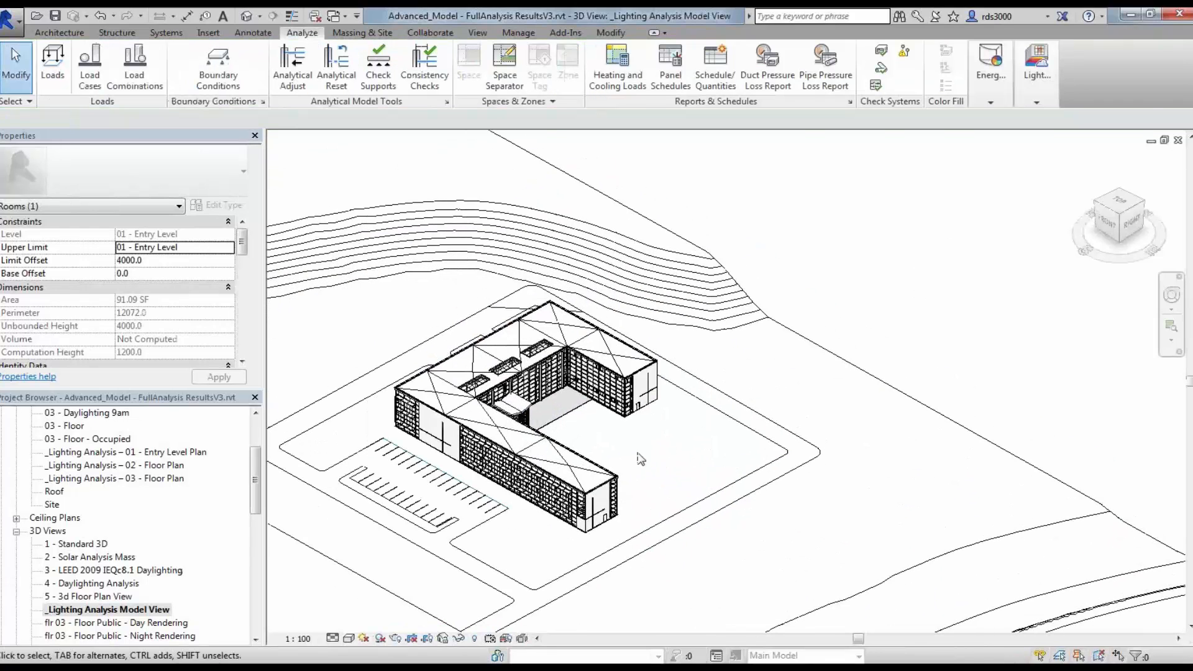
{"action": "key", "text": "Escape"}
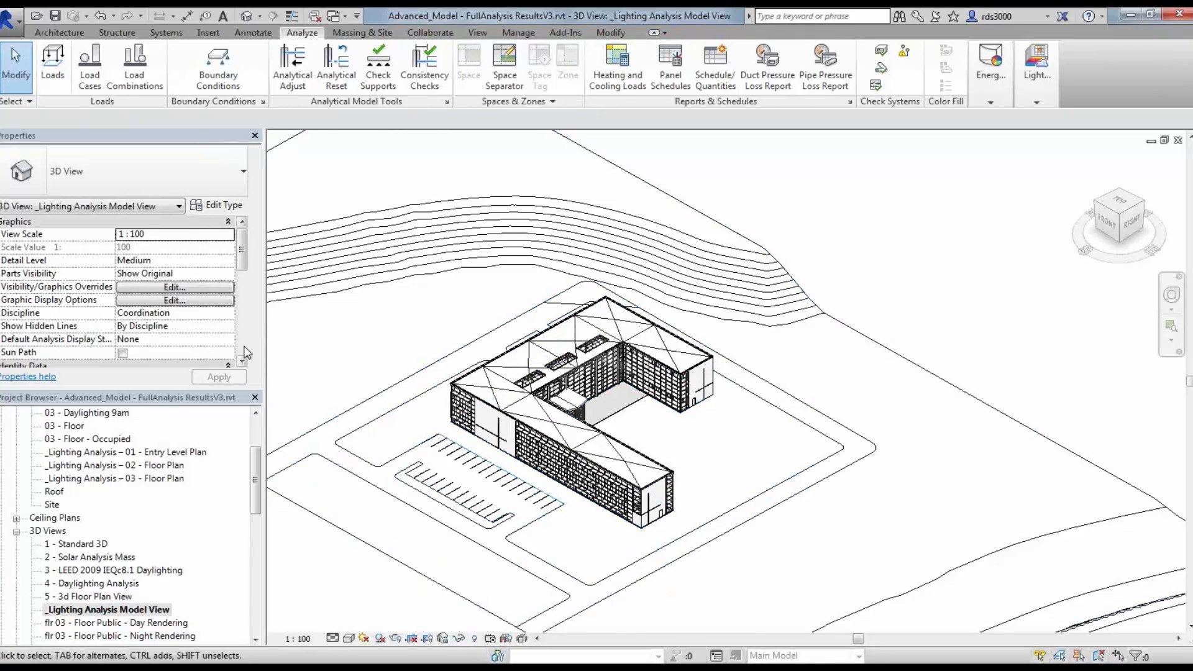
{"action": "scroll", "coordinate": [246, 353], "scroll_direction": "down", "scroll_amount": 5}
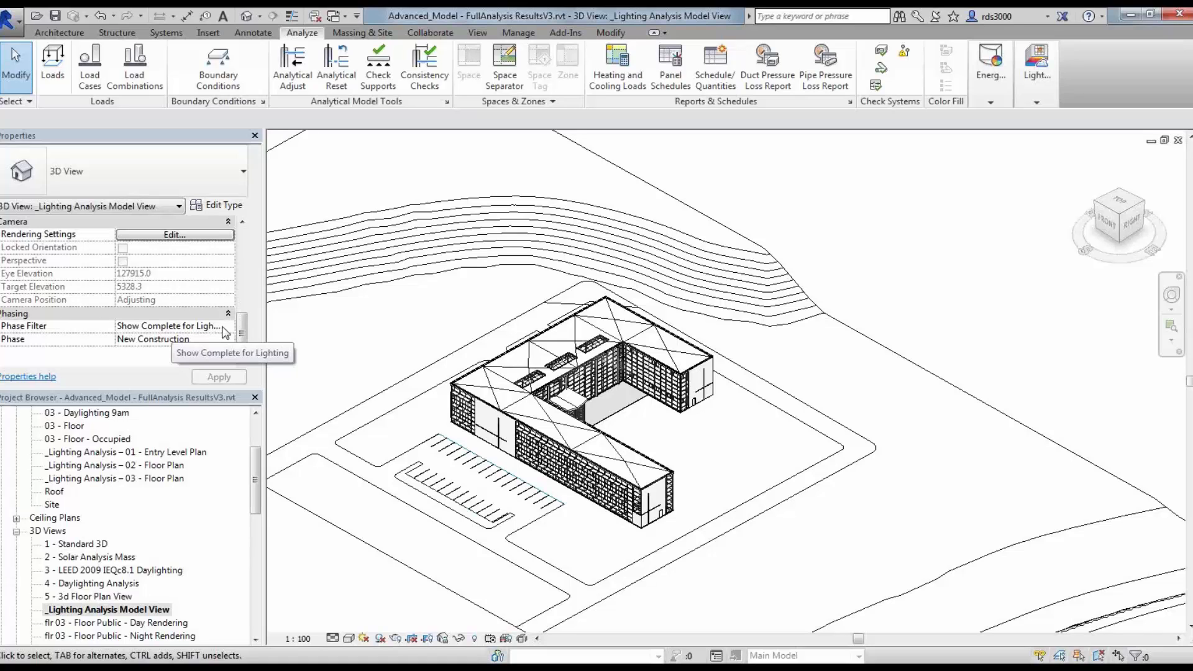
{"action": "scroll", "coordinate": [225, 333], "scroll_direction": "up", "scroll_amount": 5}
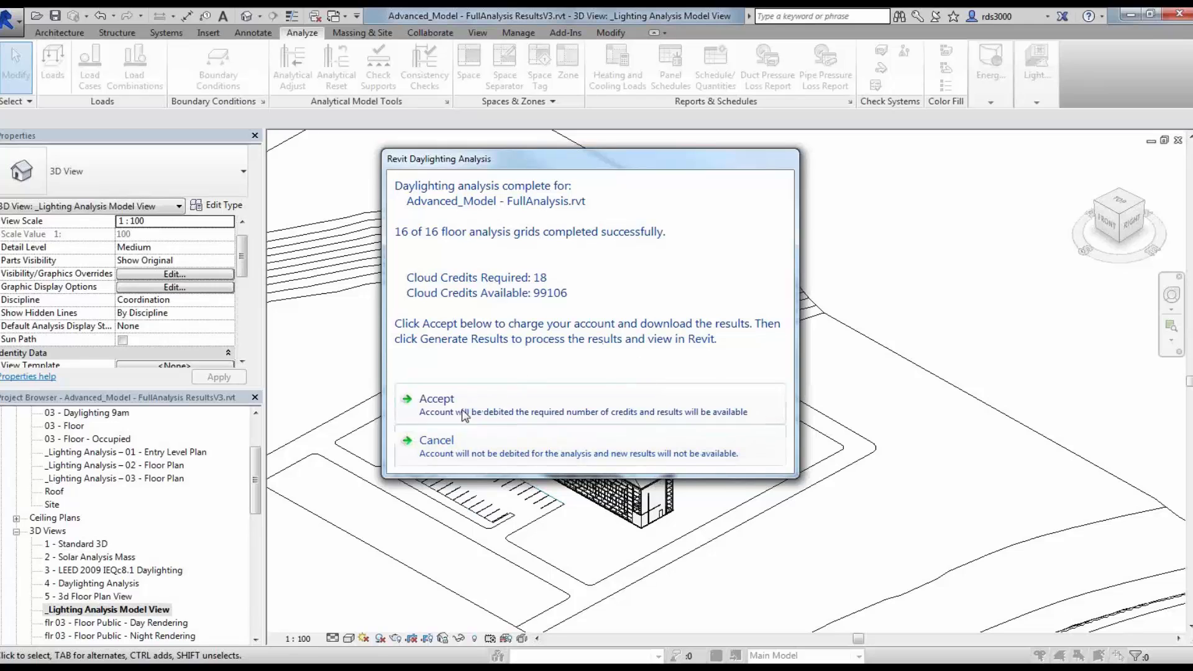
Step: Accept the completed cloud daylighting analysis charge and close the confirmation
{"action": "left_click_drag", "start_coordinate": [513, 168], "coordinate": [733, 175]}
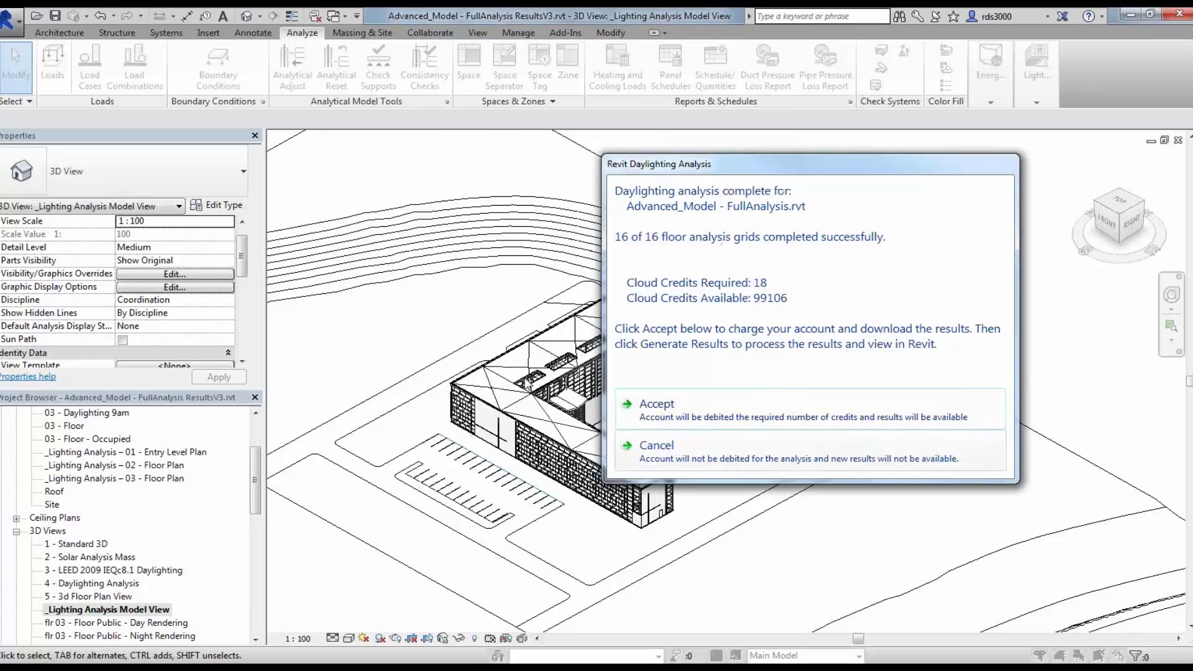
{"action": "left_click", "coordinate": [684, 421]}
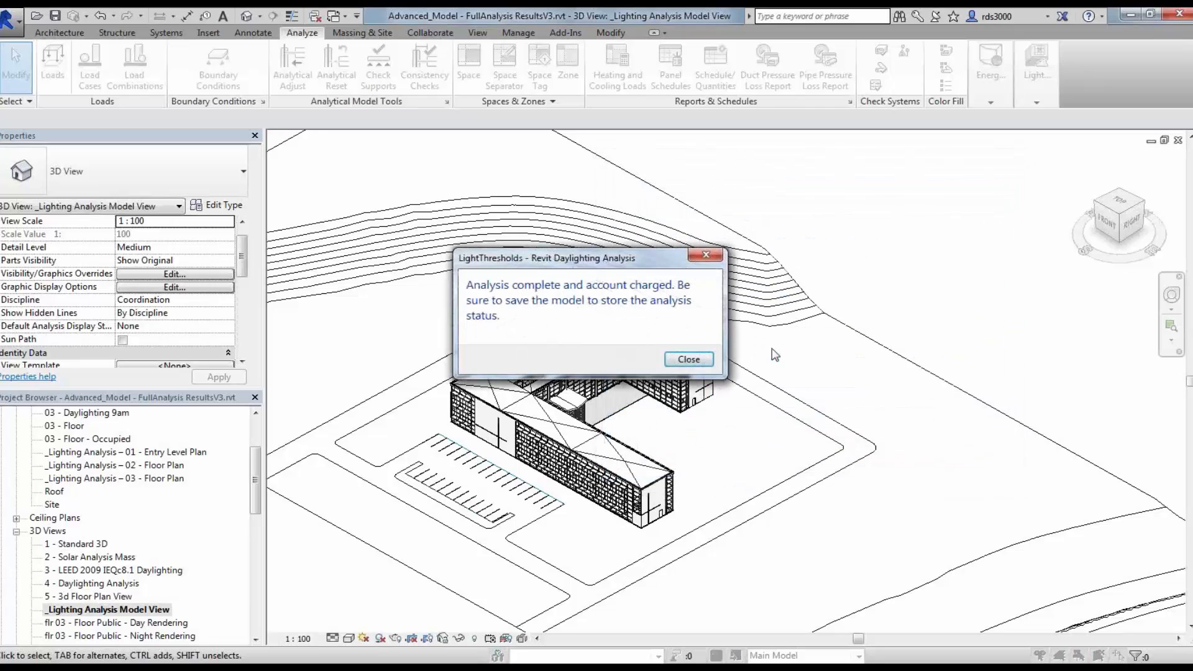
{"action": "left_click", "coordinate": [694, 360]}
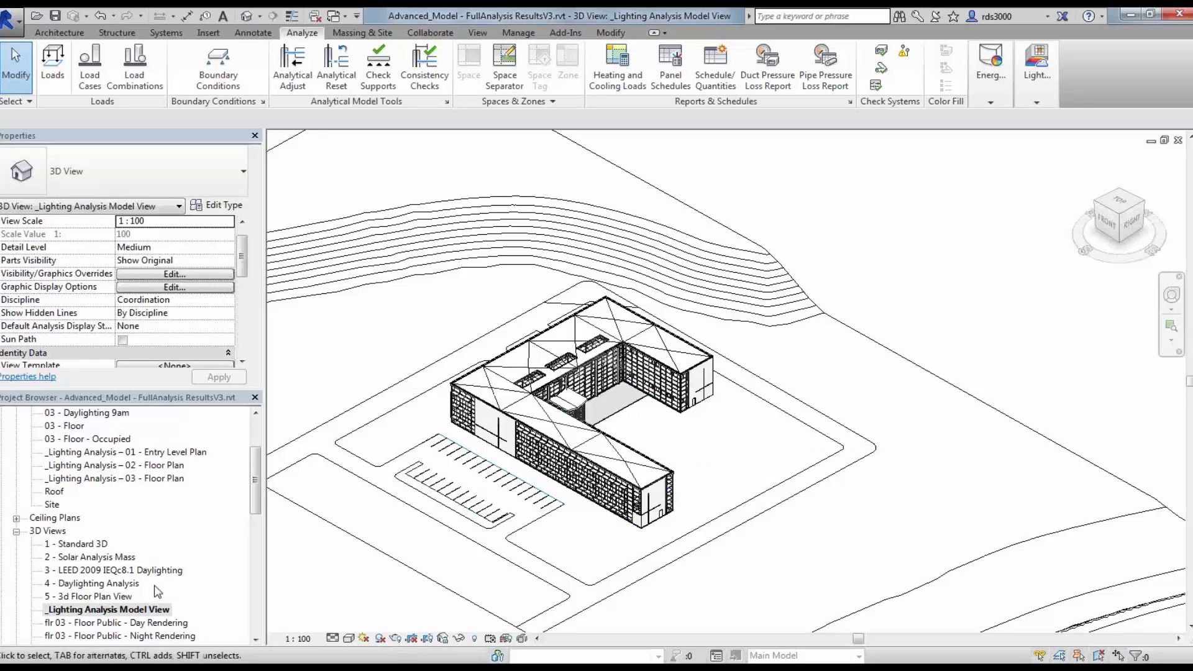
Step: Open the 3 - LEED 2009 IEQc8.1 Daylighting 3D view
{"action": "left_click", "coordinate": [112, 570]}
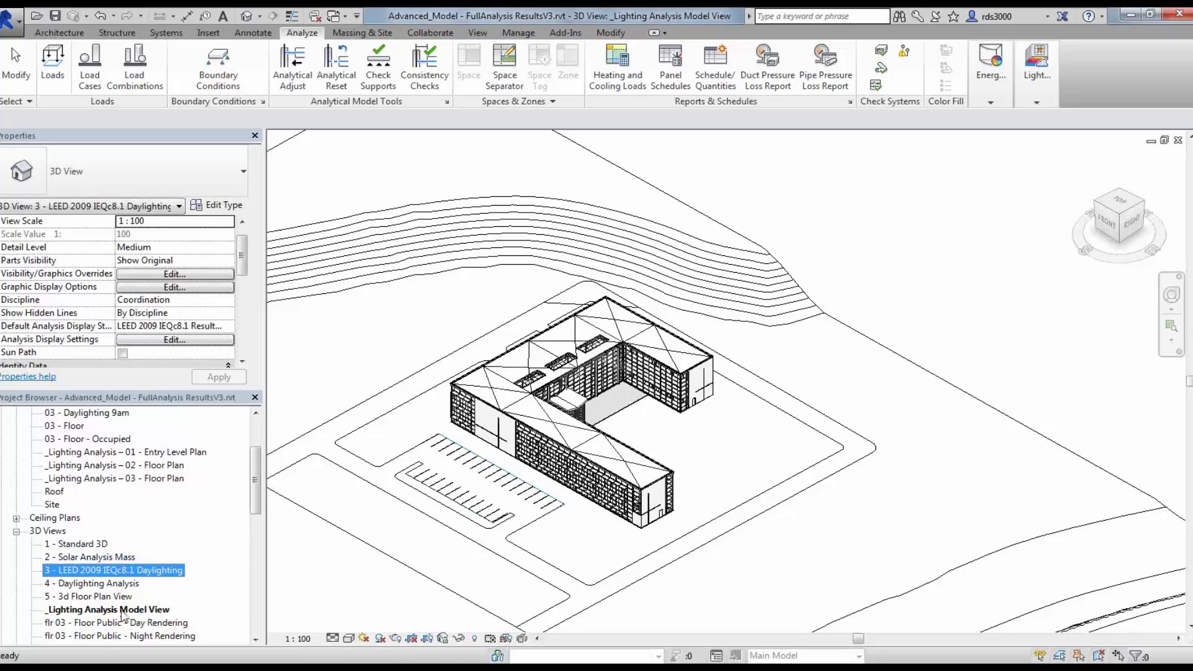
{"action": "double_click", "coordinate": [122, 571]}
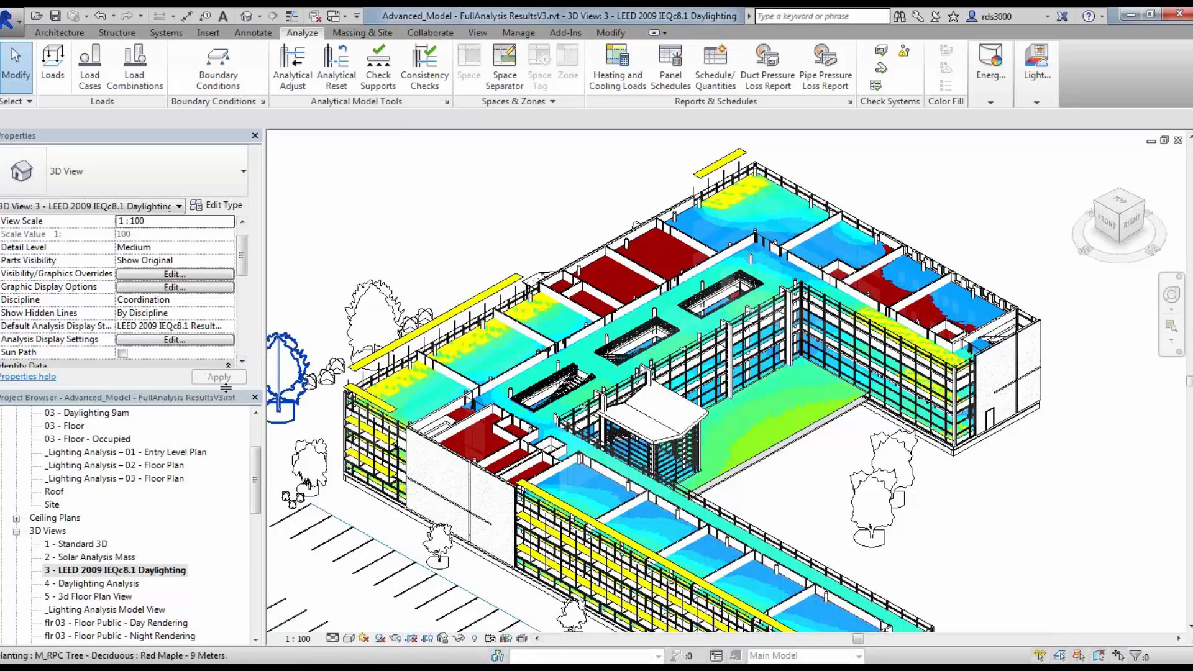
Step: Open the view's analysis display settings and hide Daylighting Results-01 and Daylighting Results-02, keeping only Results-03 visible
{"action": "left_click_drag", "start_coordinate": [225, 388], "coordinate": [225, 504]}
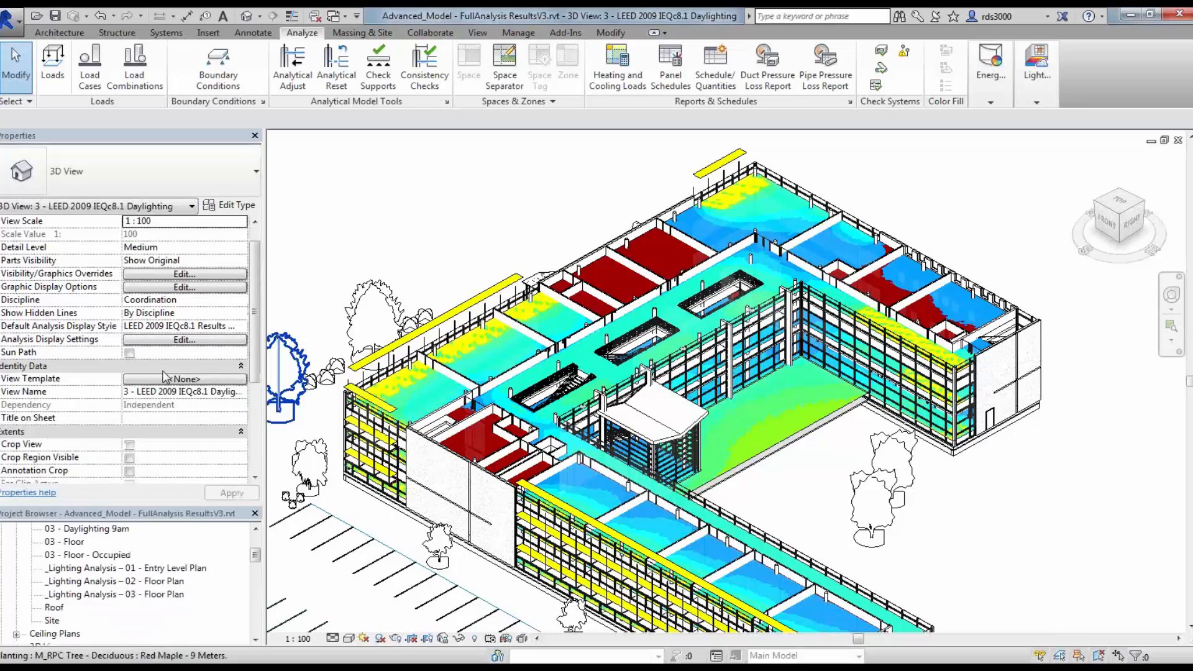
{"action": "left_click", "coordinate": [194, 340]}
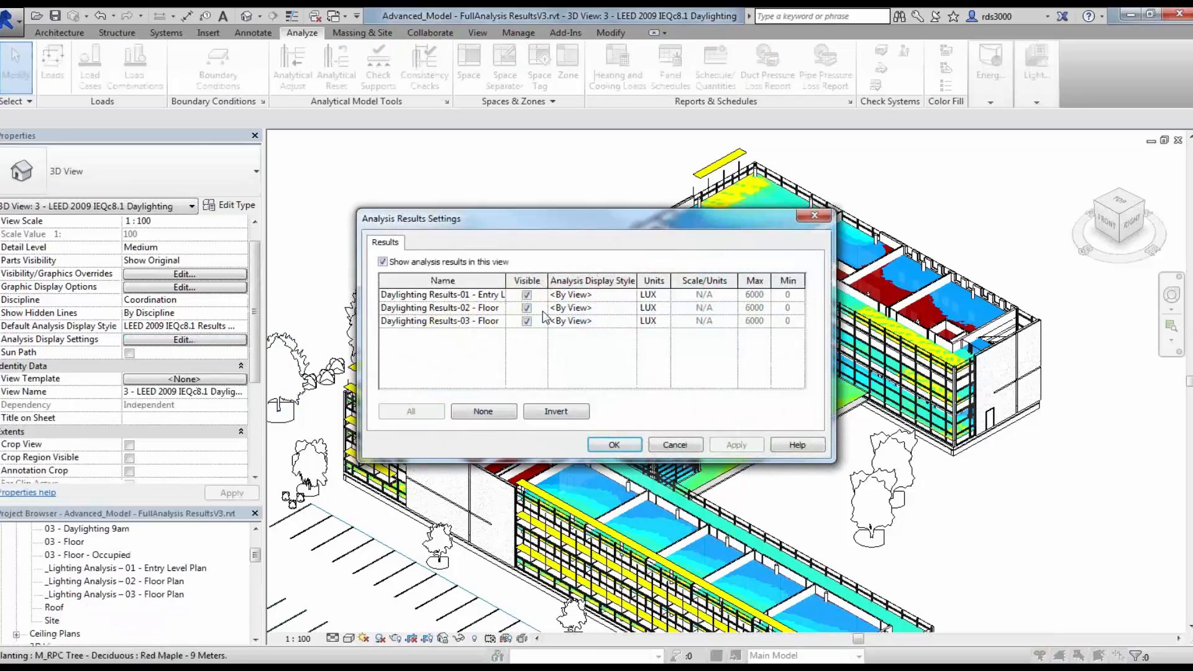
{"action": "left_click_drag", "start_coordinate": [545, 218], "coordinate": [376, 141]}
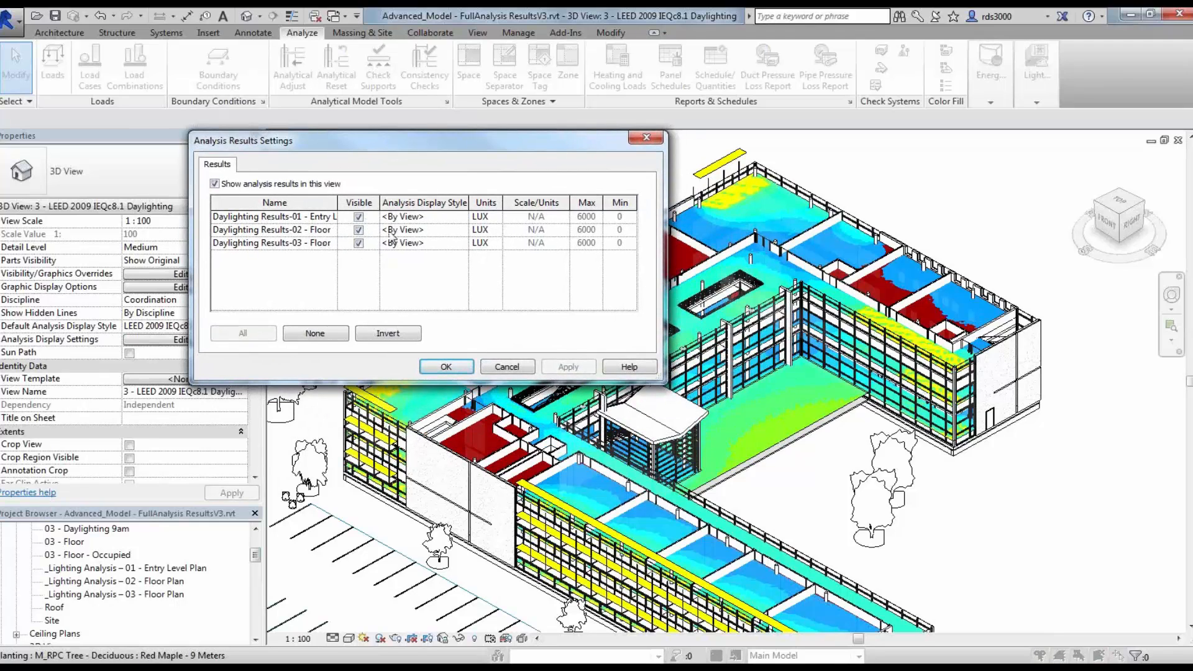
{"action": "left_click", "coordinate": [359, 217]}
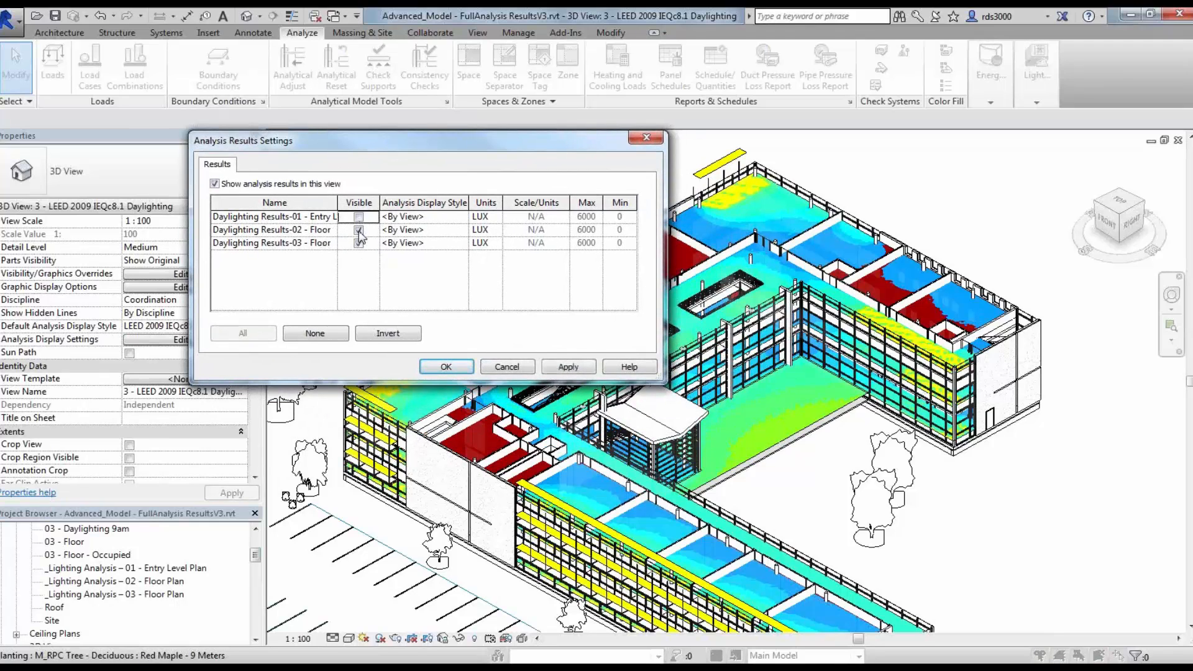
{"action": "left_click", "coordinate": [359, 229]}
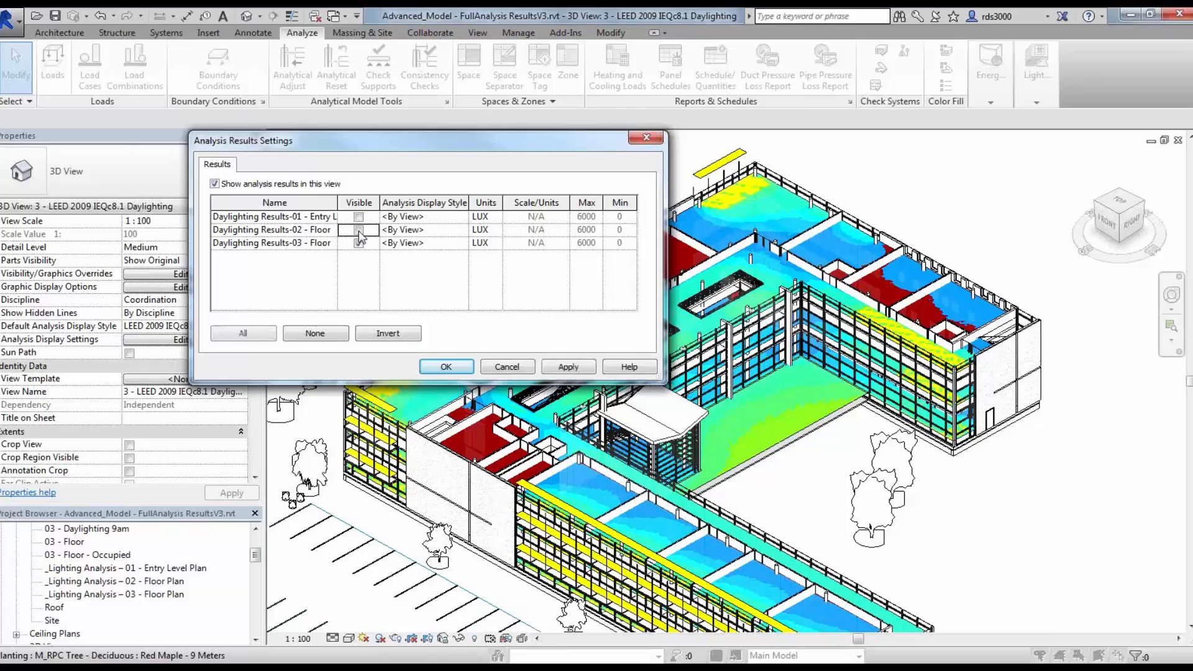
Step: Set the analysis display style of Daylighting Results-03 - Floor to LEED 2009 IEQc8.1 Results Style Pts
{"action": "left_click", "coordinate": [461, 244]}
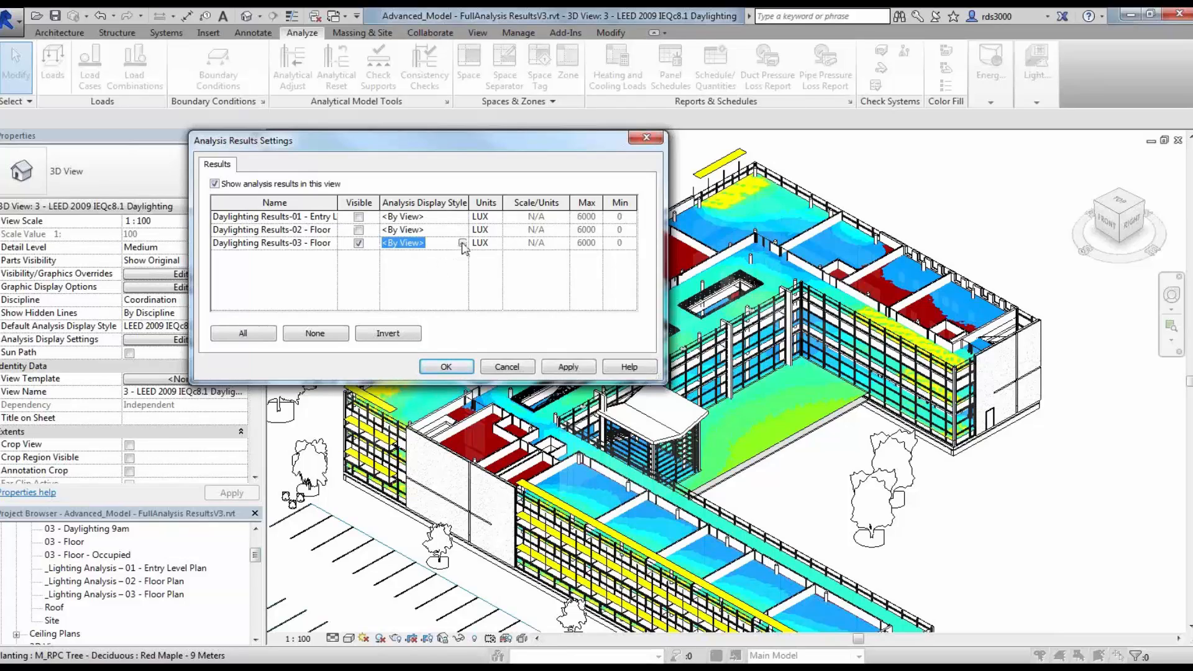
{"action": "left_click", "coordinate": [463, 244]}
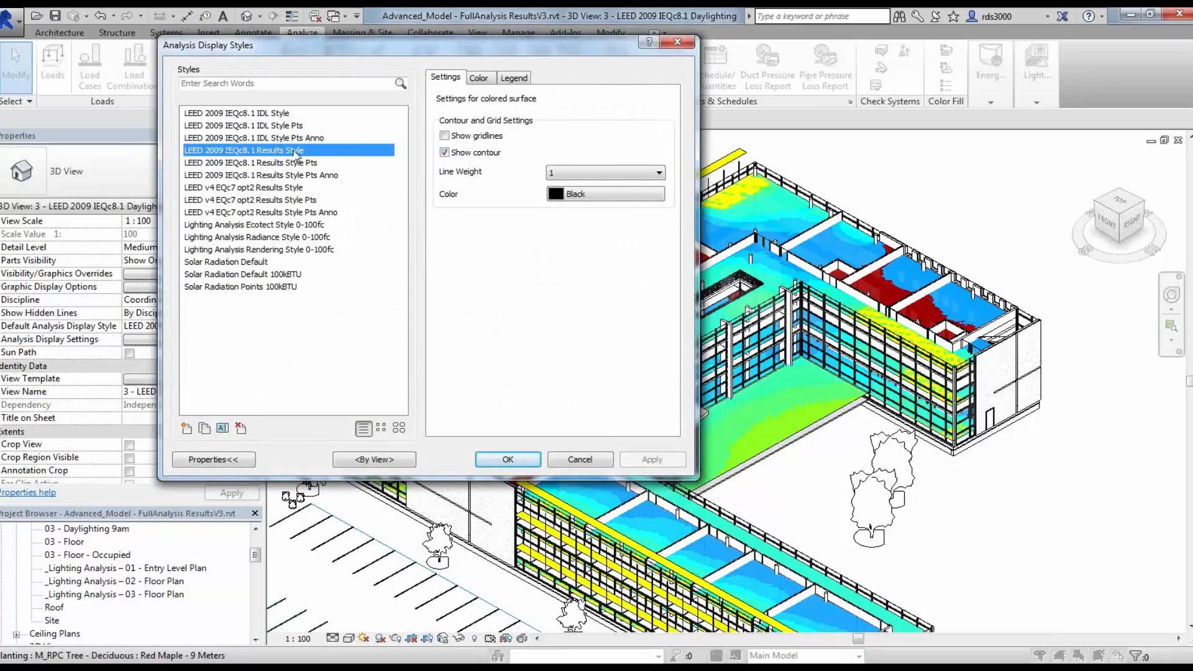
{"action": "left_click", "coordinate": [277, 164]}
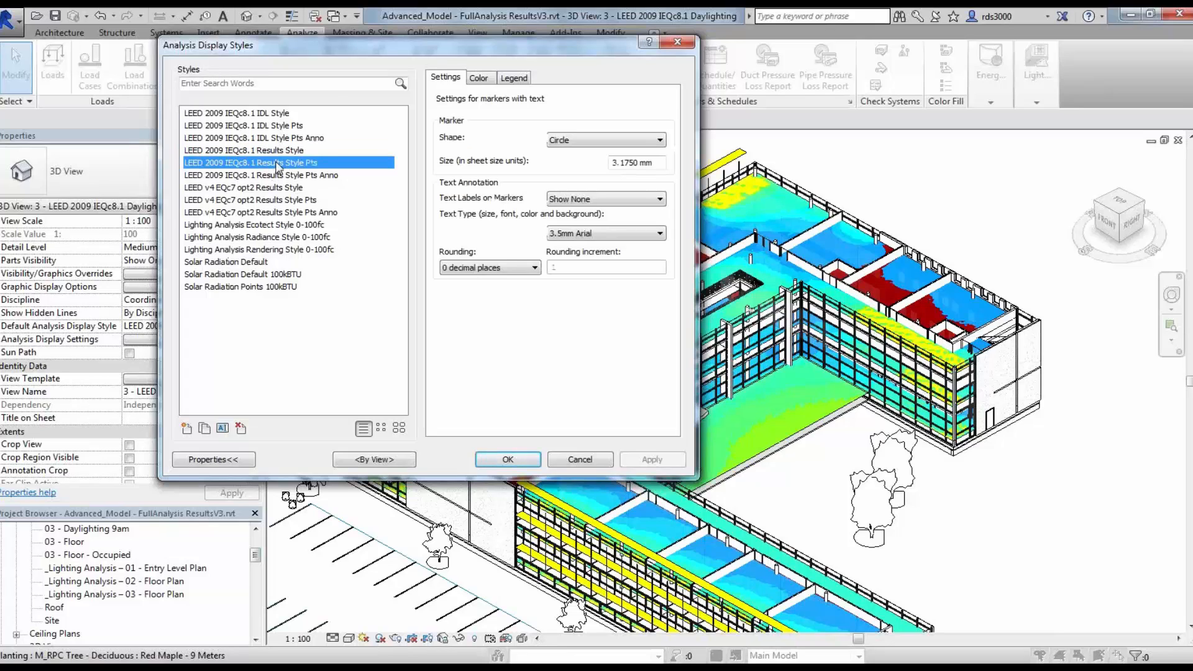
{"action": "left_click", "coordinate": [509, 460]}
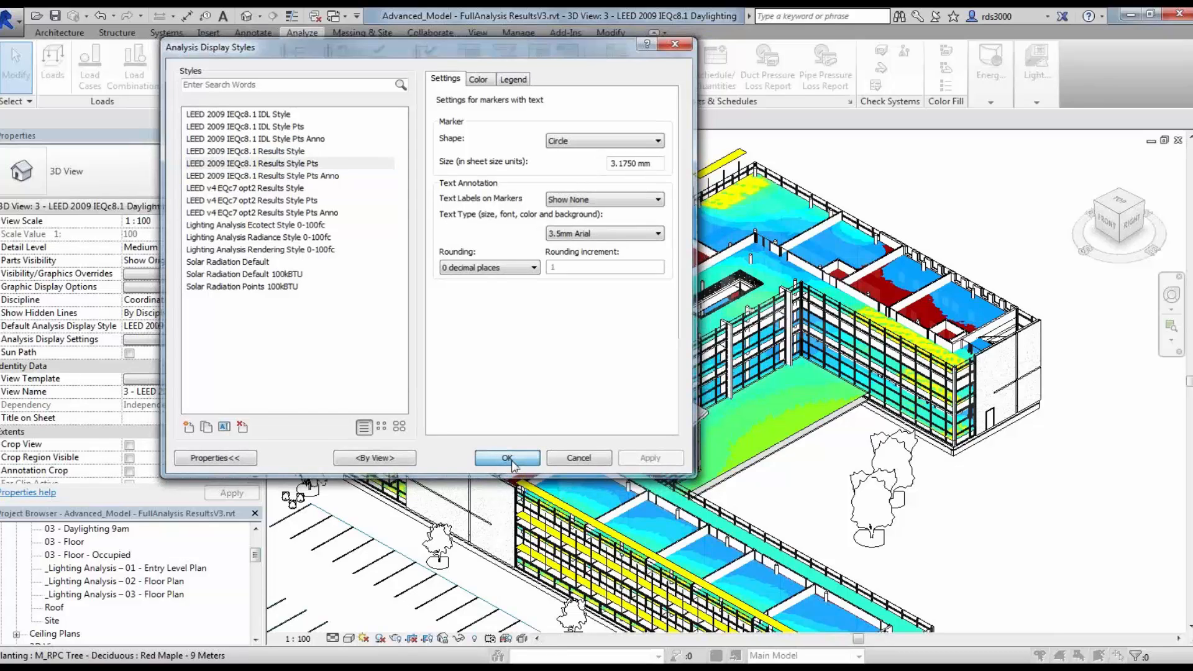
{"action": "left_click", "coordinate": [451, 372]}
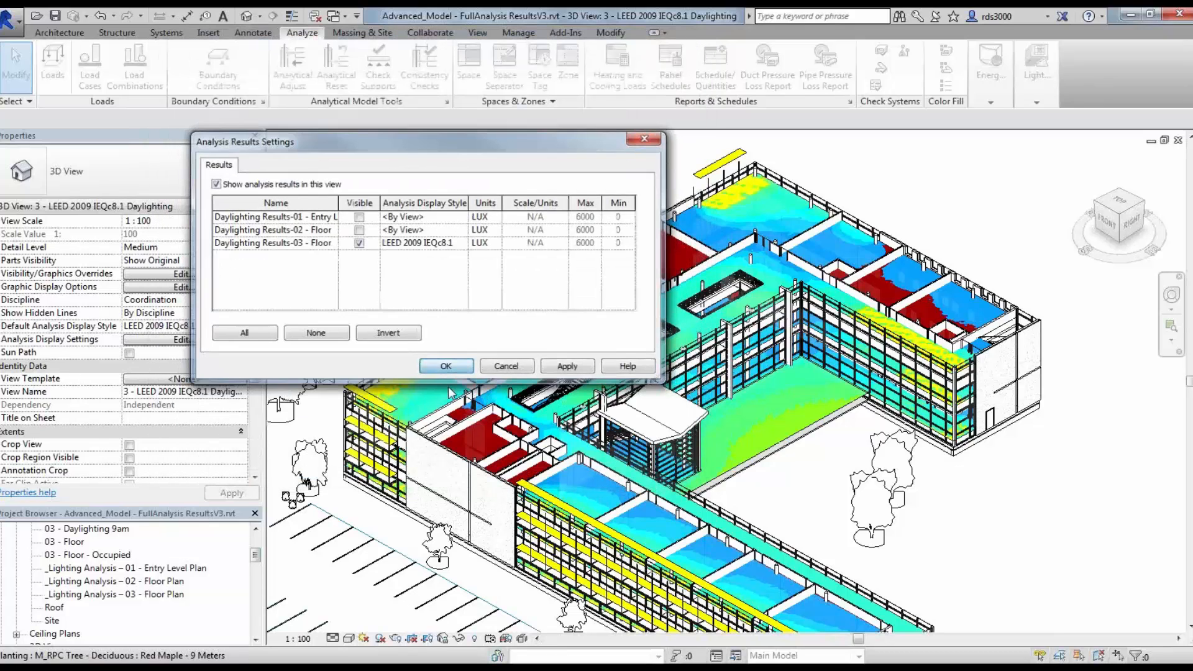
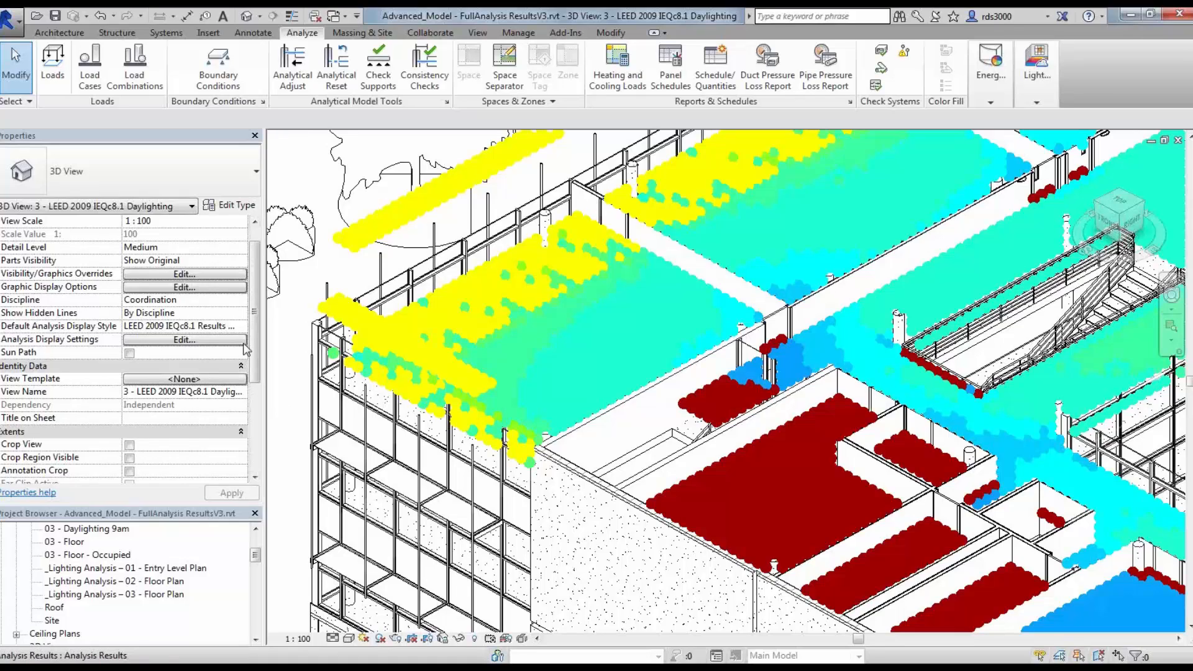
Step: Change the view's analysis display style to Lighting Analysis Radiance Style 0-100fc and apply it
{"action": "left_click", "coordinate": [181, 341]}
{"action": "left_click", "coordinate": [462, 245]}
{"action": "left_click", "coordinate": [463, 243]}
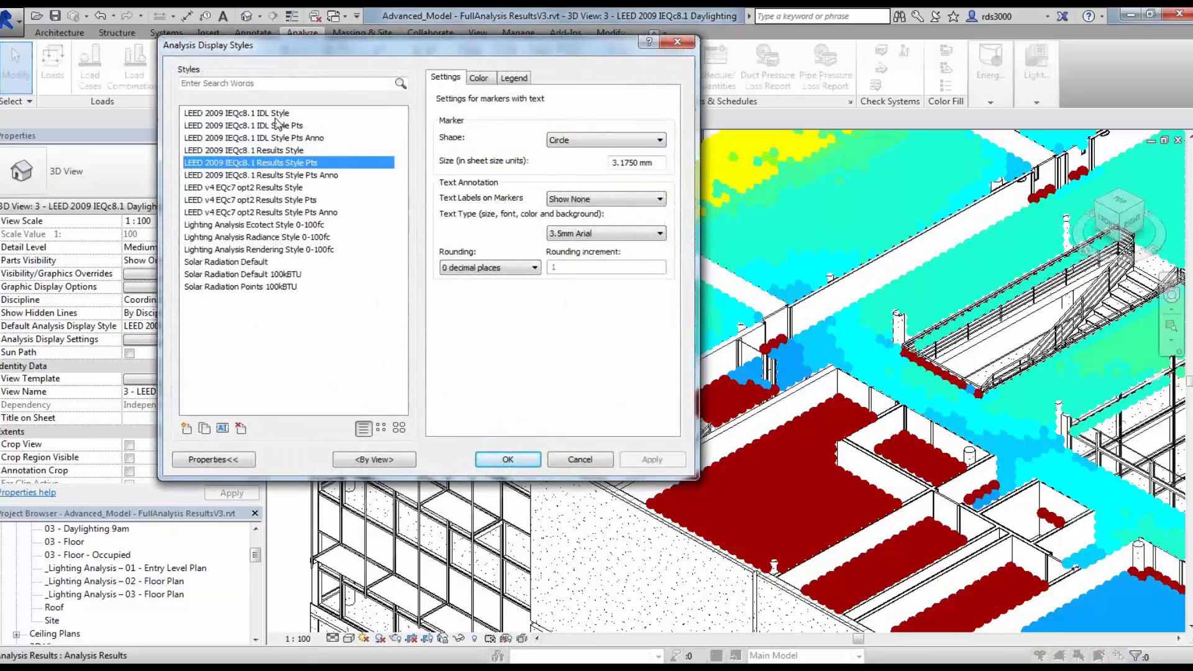
{"action": "left_click", "coordinate": [263, 113]}
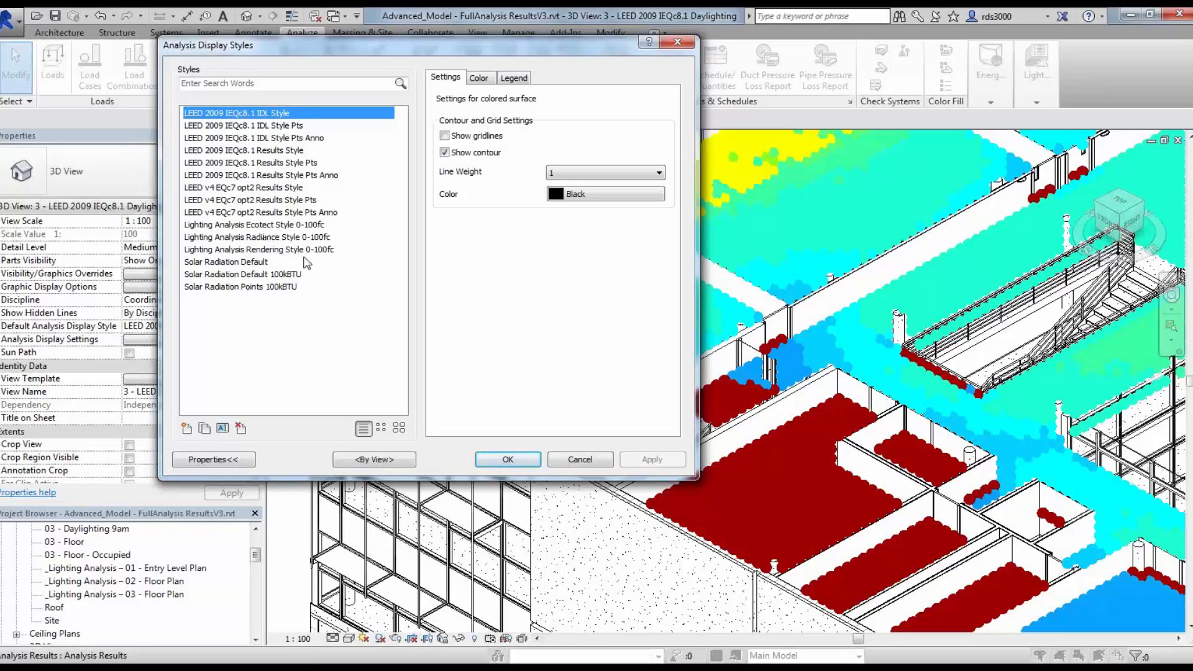
{"action": "left_click", "coordinate": [251, 239]}
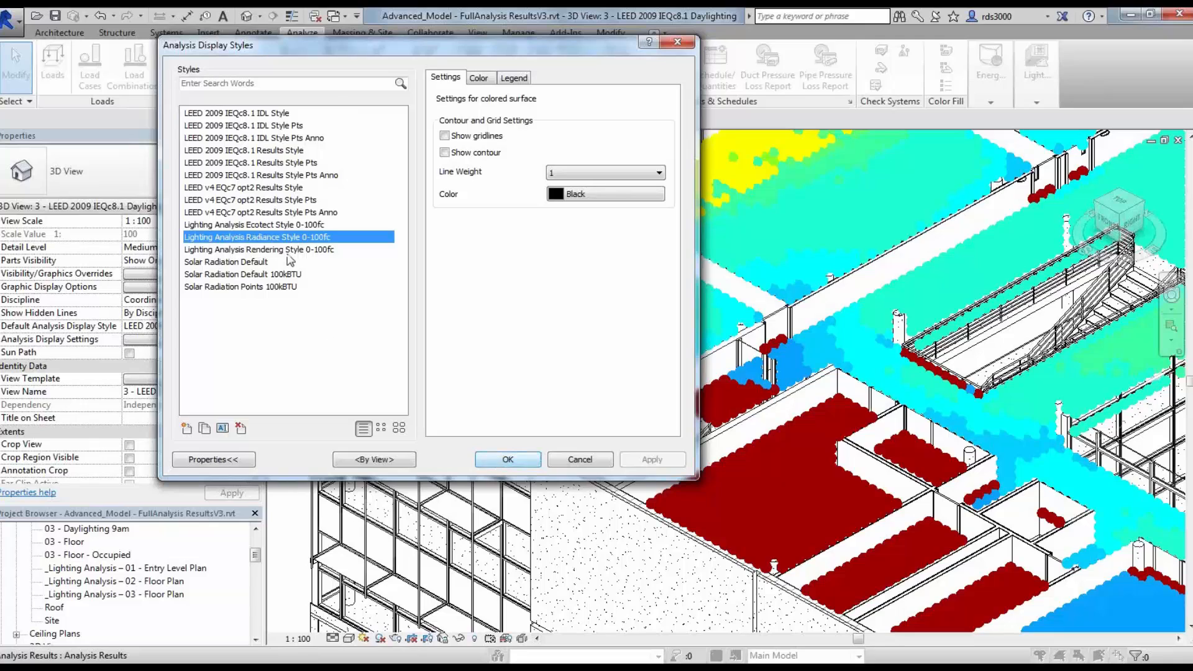
{"action": "left_click", "coordinate": [513, 462]}
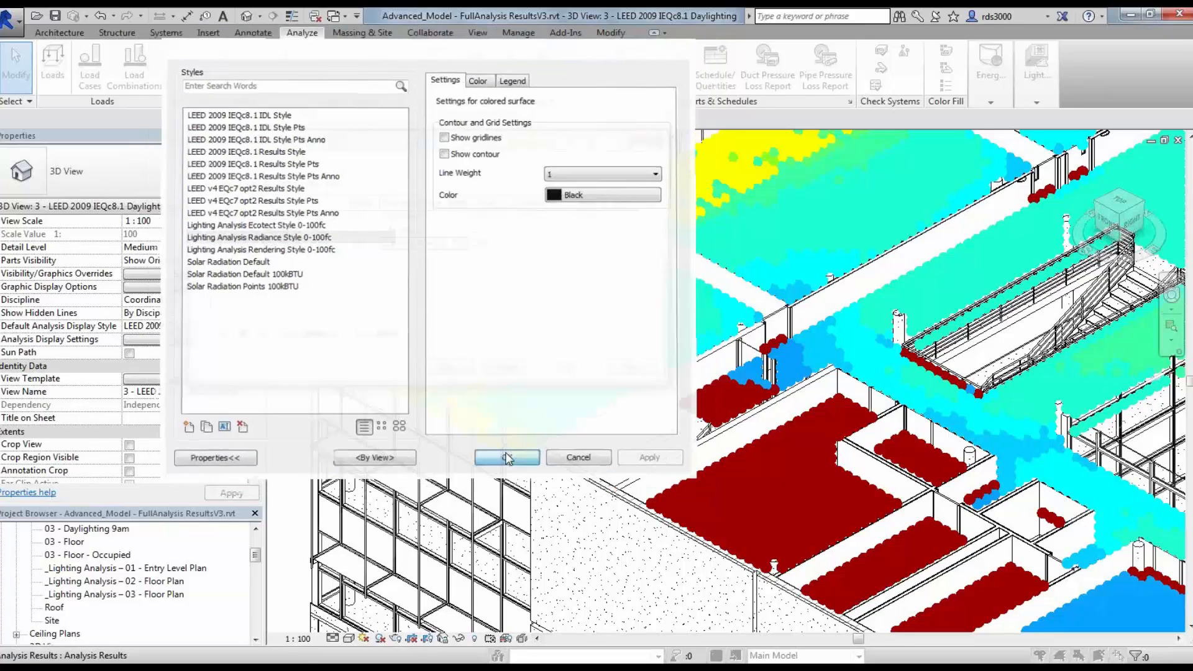
{"action": "left_click", "coordinate": [453, 367]}
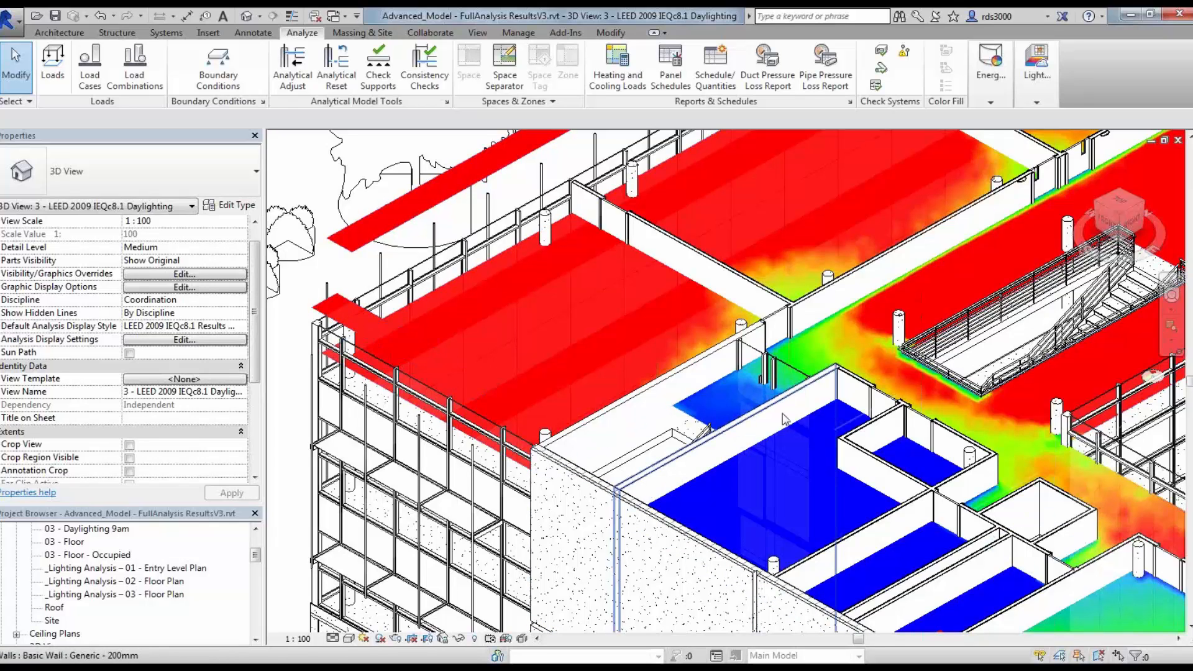
Step: Open Render in Cloud and continue past its welcome screen
{"action": "middle_click_drag", "start_coordinate": [878, 396], "coordinate": [628, 407]}
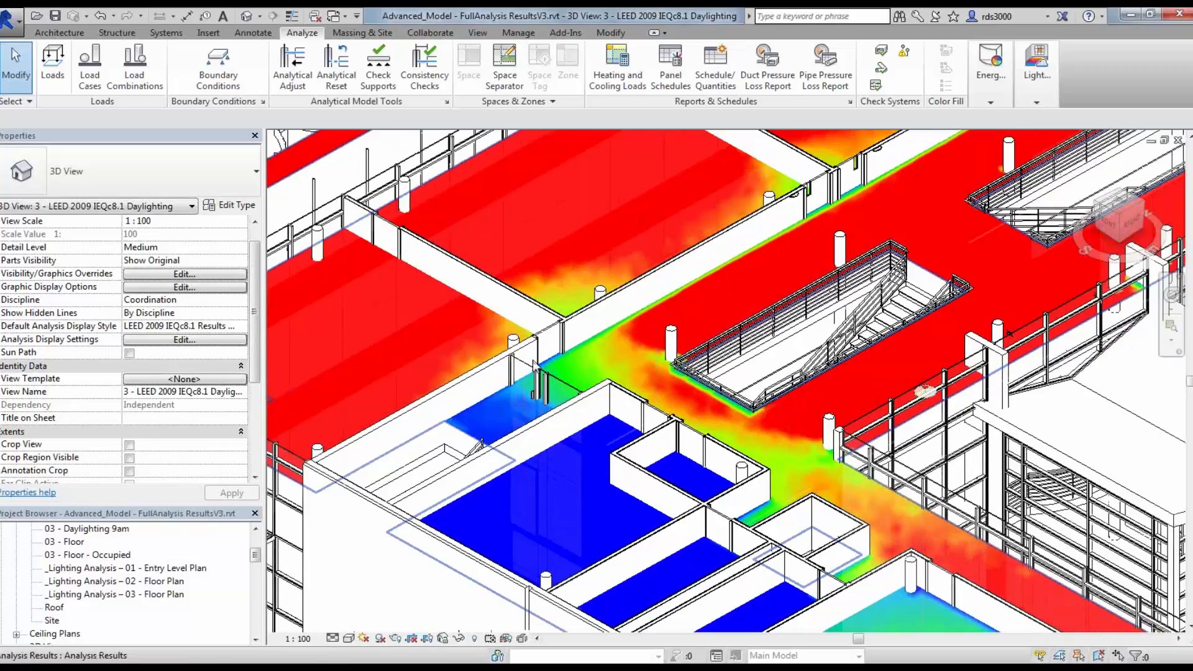
{"action": "scroll", "coordinate": [545, 379], "scroll_direction": "down", "scroll_amount": 1}
{"action": "scroll", "coordinate": [546, 382], "scroll_direction": "down", "scroll_amount": 1}
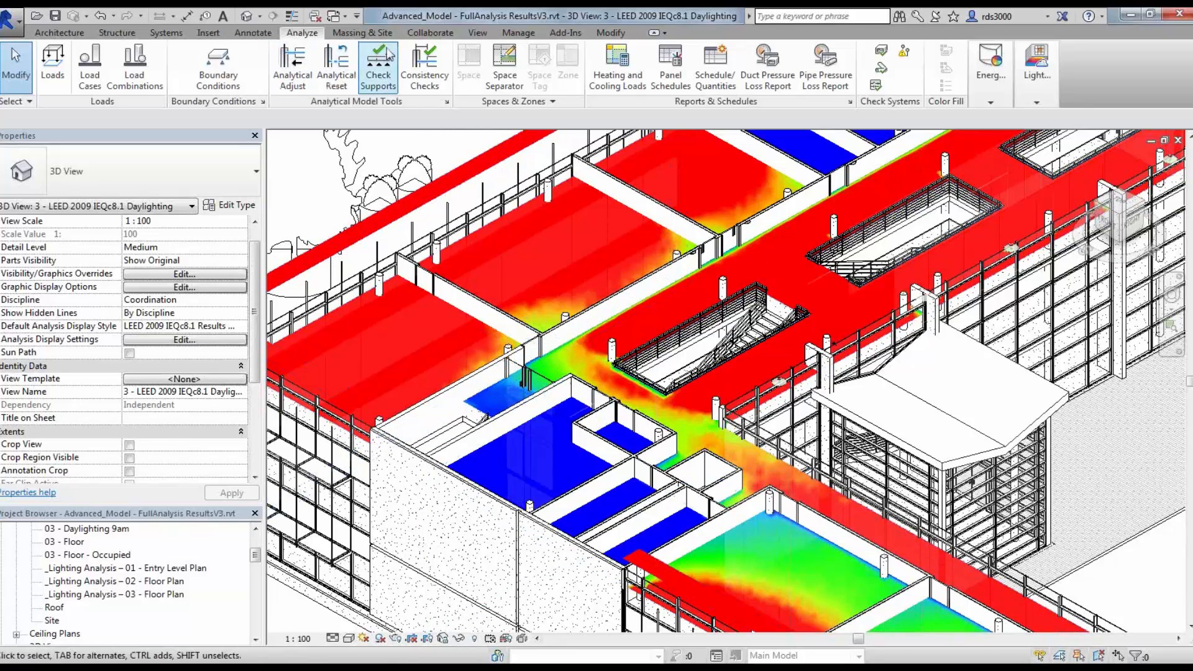
{"action": "left_click", "coordinate": [478, 33]}
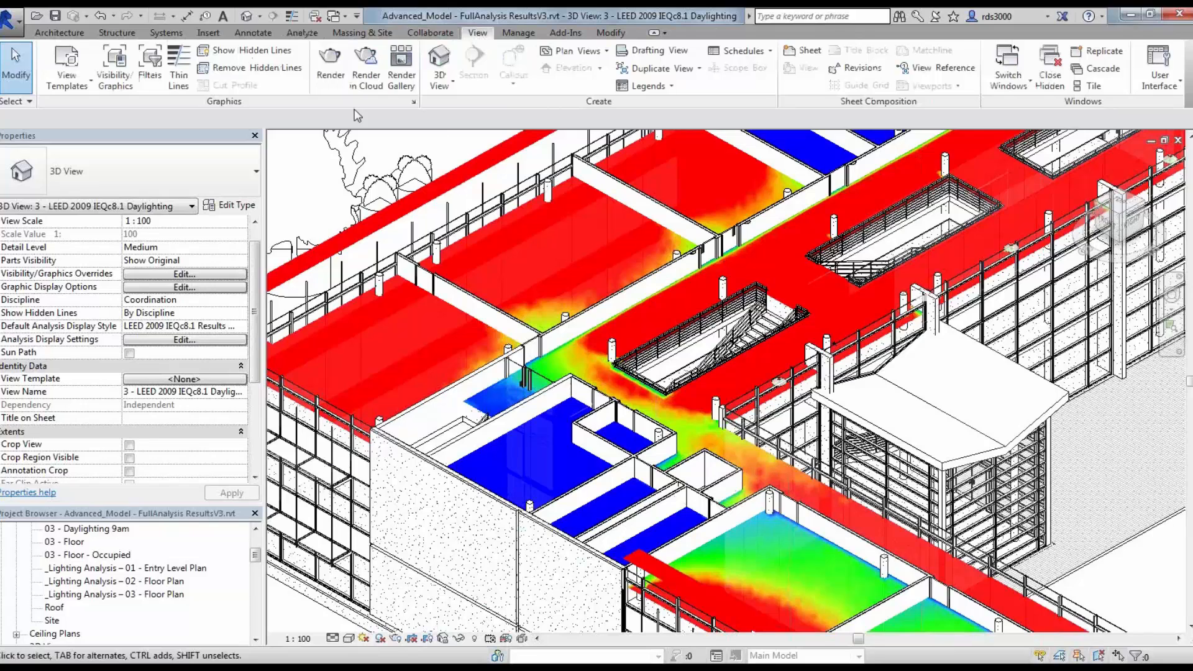
{"action": "left_click", "coordinate": [373, 84]}
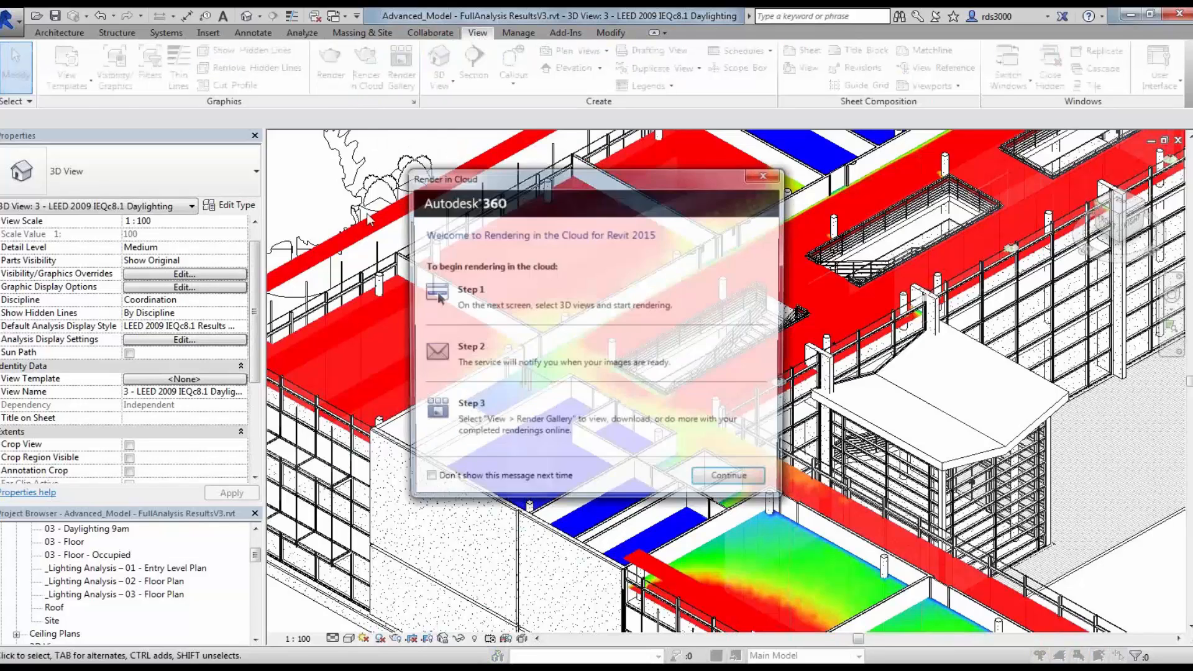
{"action": "left_click_drag", "start_coordinate": [513, 176], "coordinate": [405, 145]}
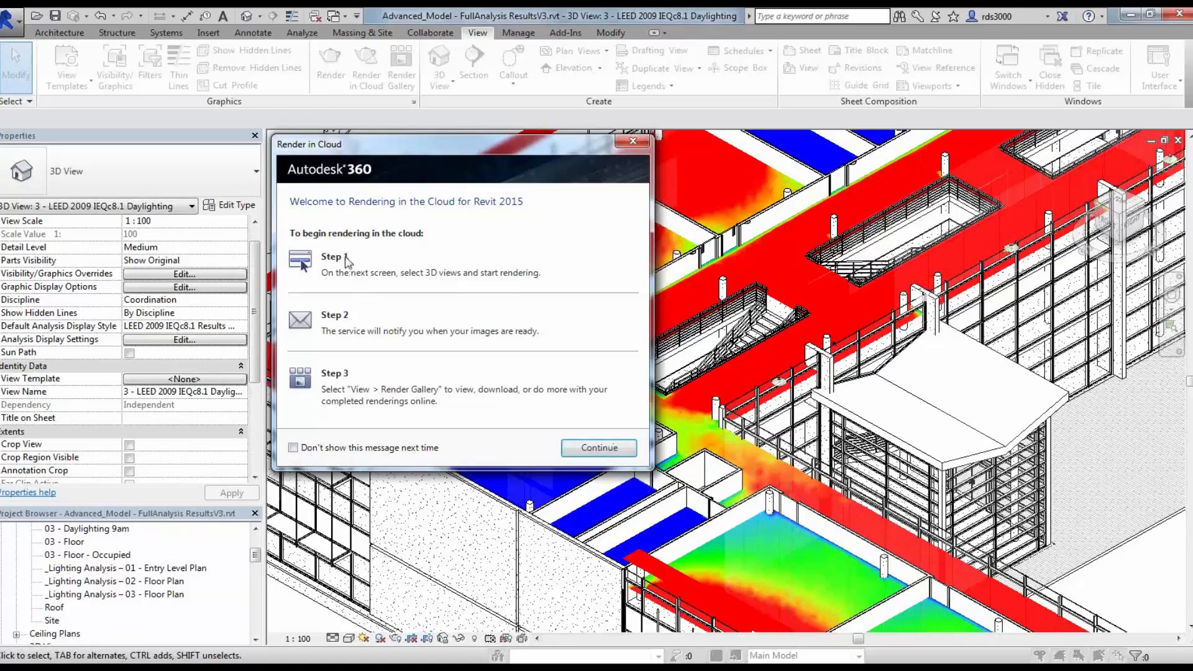
{"action": "left_click", "coordinate": [594, 450]}
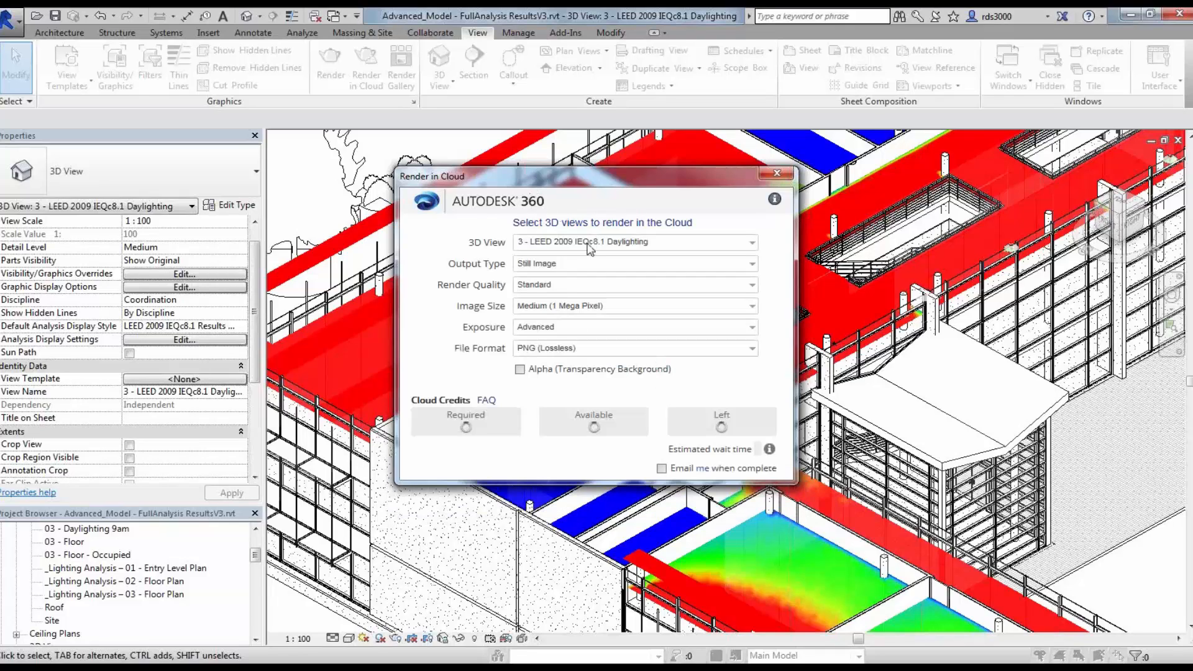
Step: Choose 5 - 3d Floor Plan View instead of 3 - LEED 2009 IEQc8.1 Daylighting as the view to render
{"action": "left_click", "coordinate": [586, 240]}
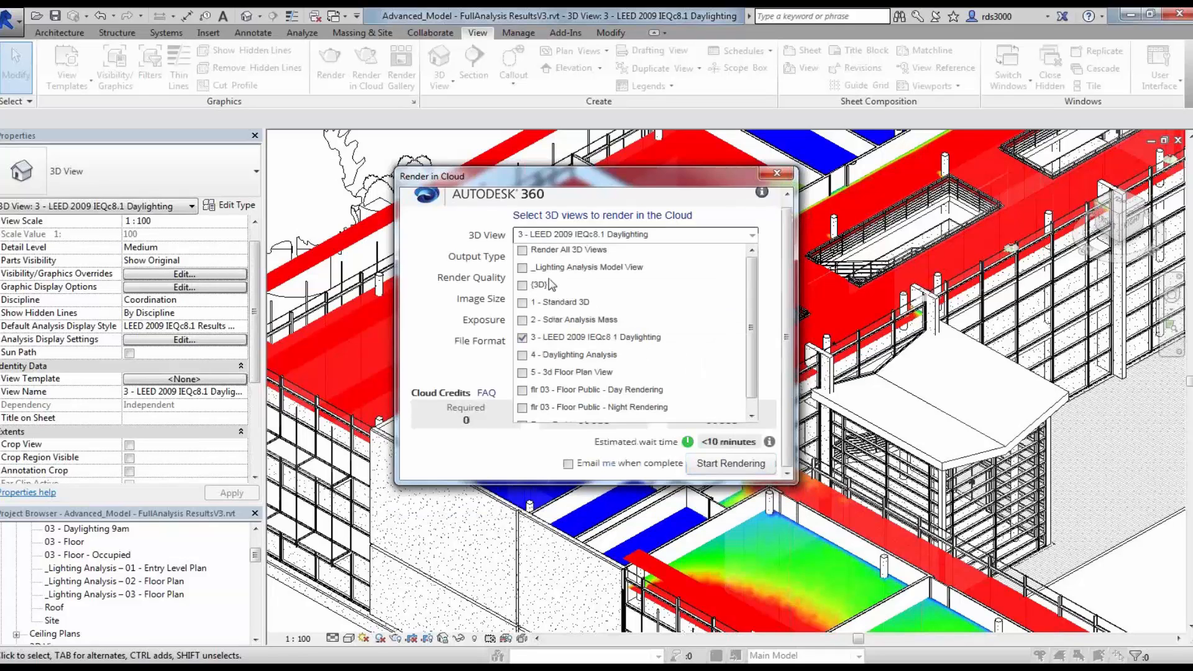
{"action": "left_click", "coordinate": [523, 339]}
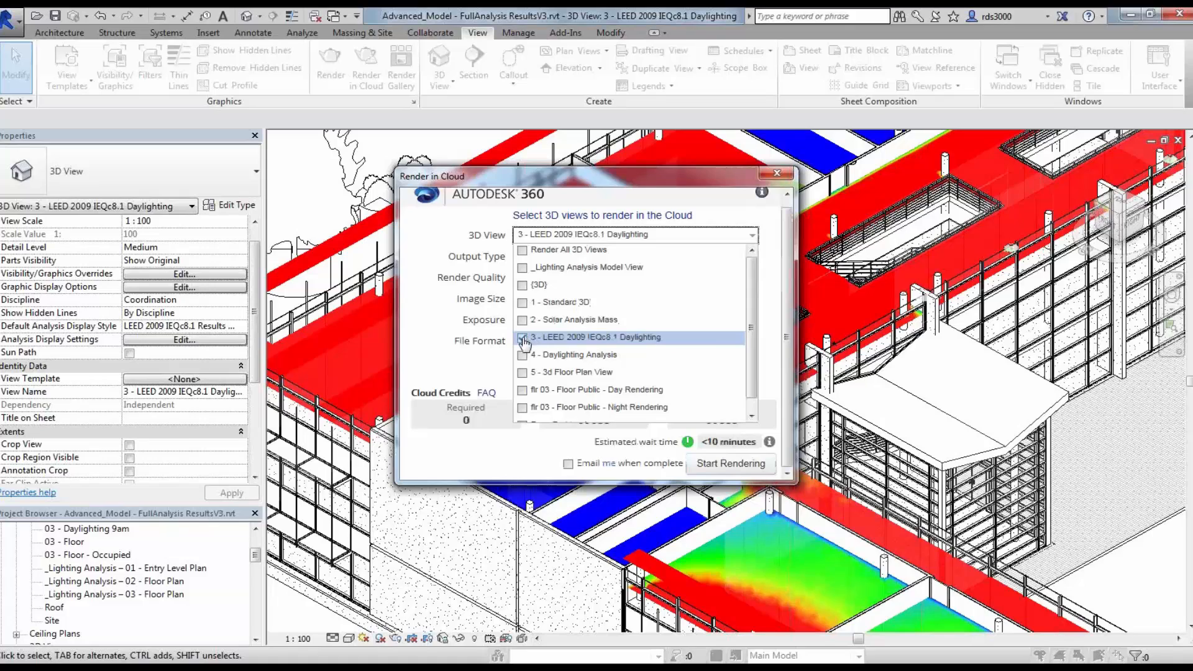
{"action": "left_click", "coordinate": [524, 374]}
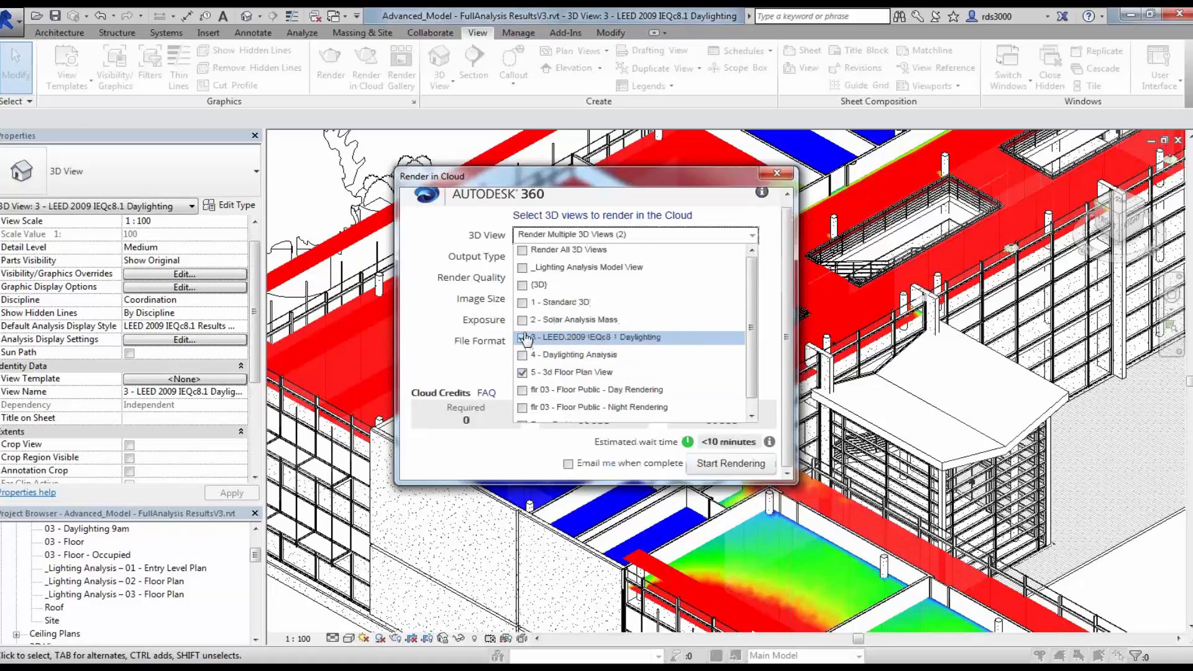
{"action": "left_click", "coordinate": [578, 262]}
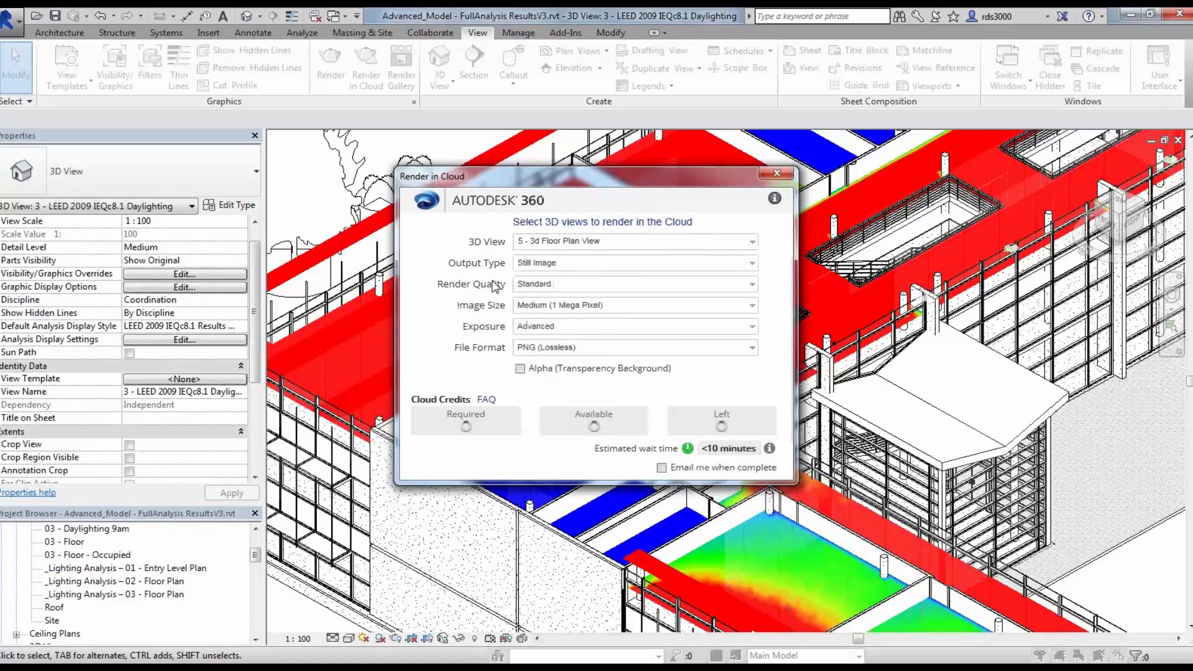
Step: Set the render output type to Illuminance and enable using the date from the view
{"action": "left_click", "coordinate": [567, 261]}
{"action": "left_click", "coordinate": [552, 300]}
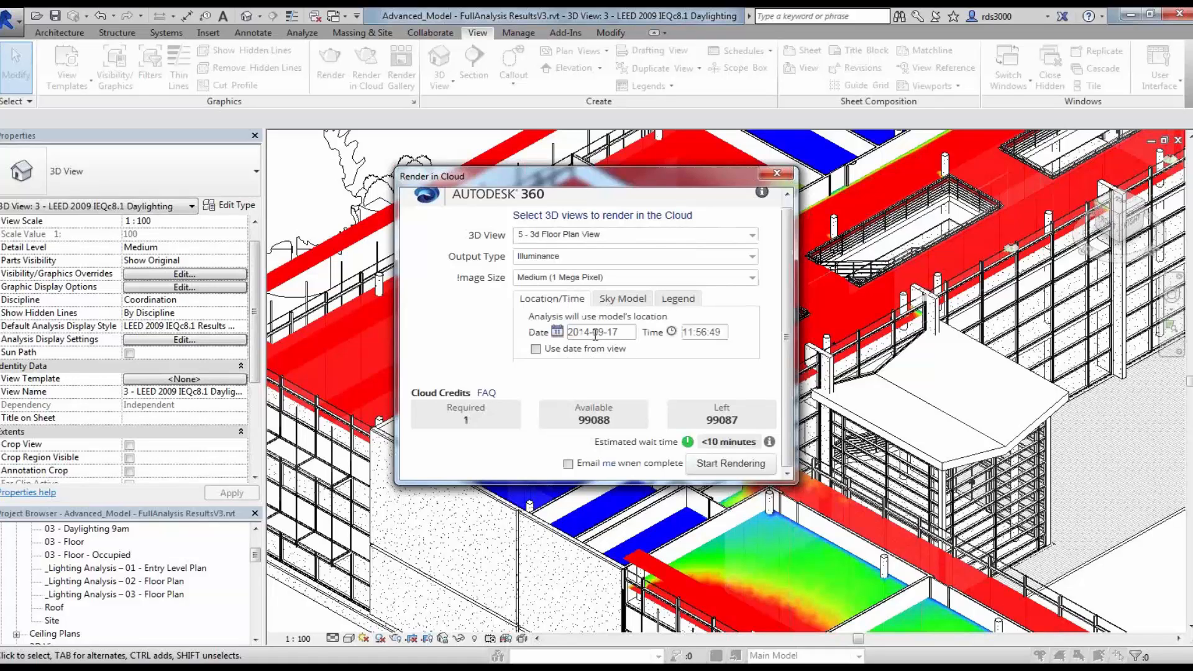
{"action": "left_click", "coordinate": [535, 349]}
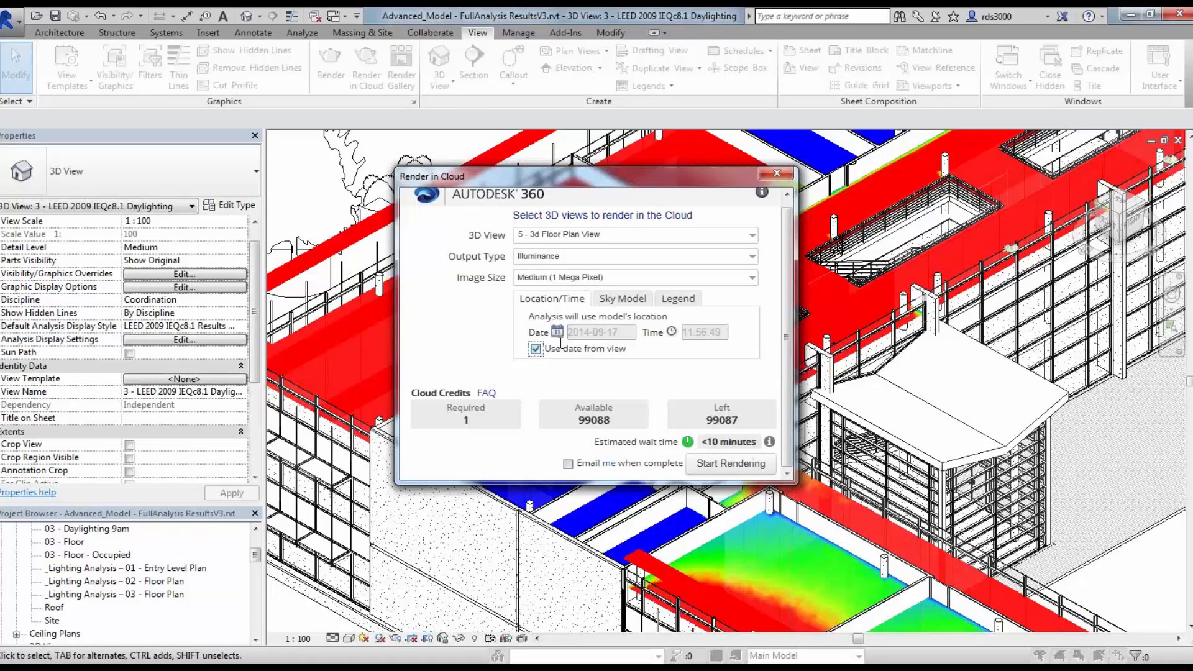
Step: Check the Perez All-Weather Sky model and the legend range settings, then close the Render in Cloud dialog without rendering
{"action": "left_click", "coordinate": [623, 300]}
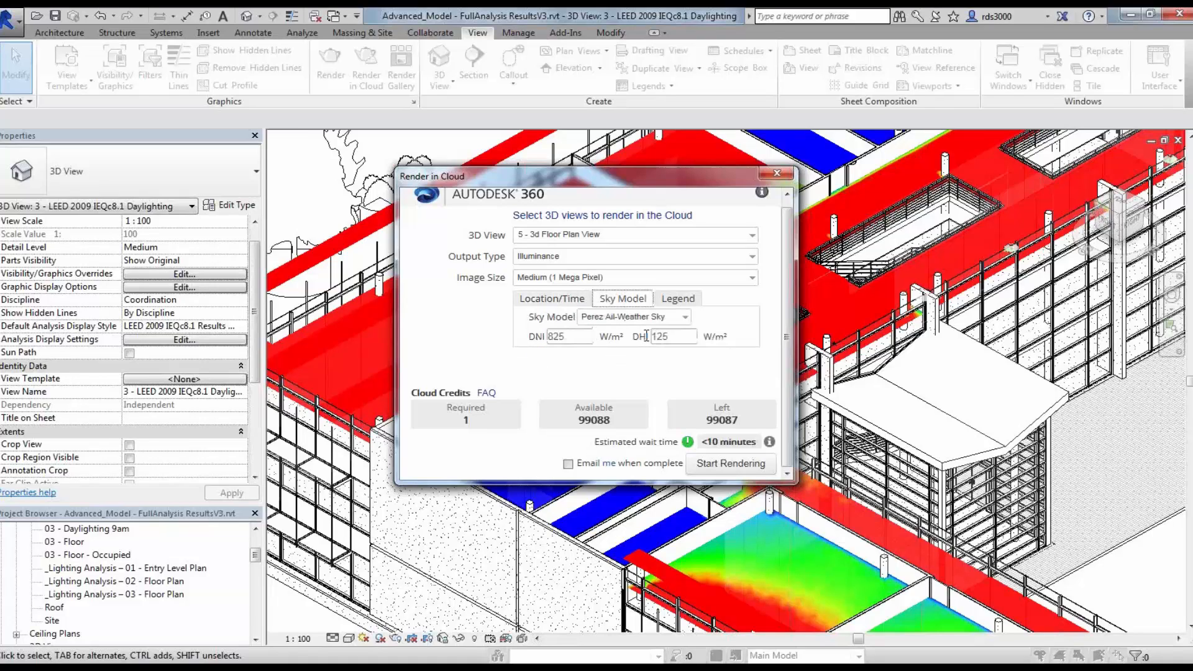
{"action": "left_click", "coordinate": [684, 316]}
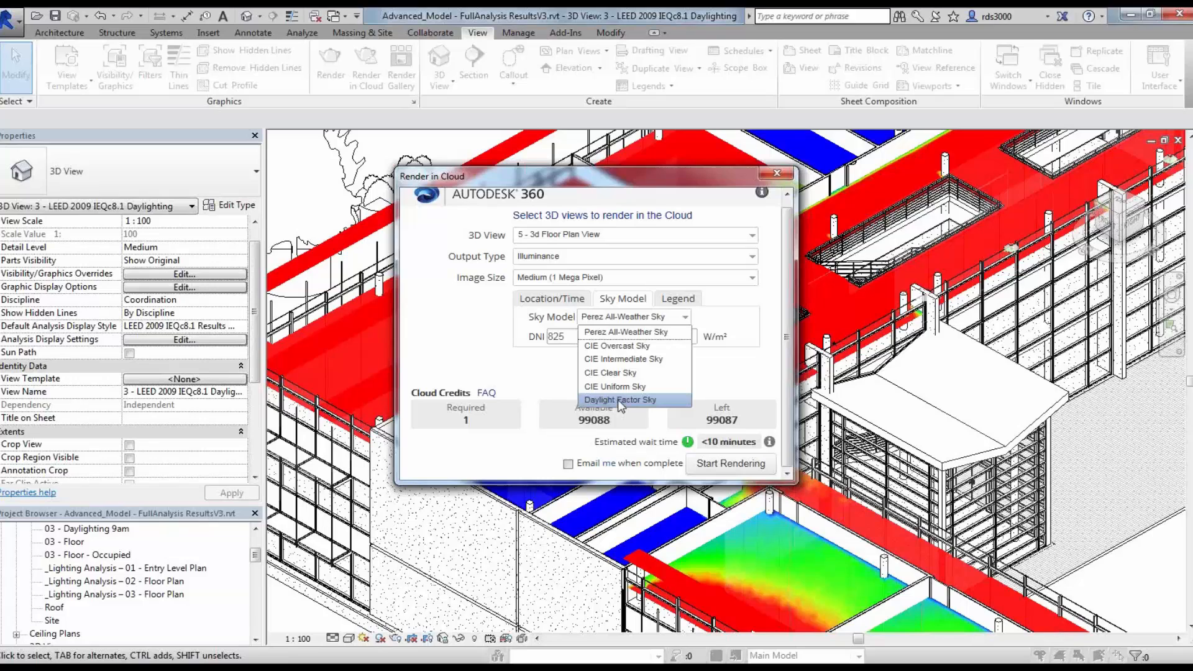
{"action": "left_click", "coordinate": [630, 333]}
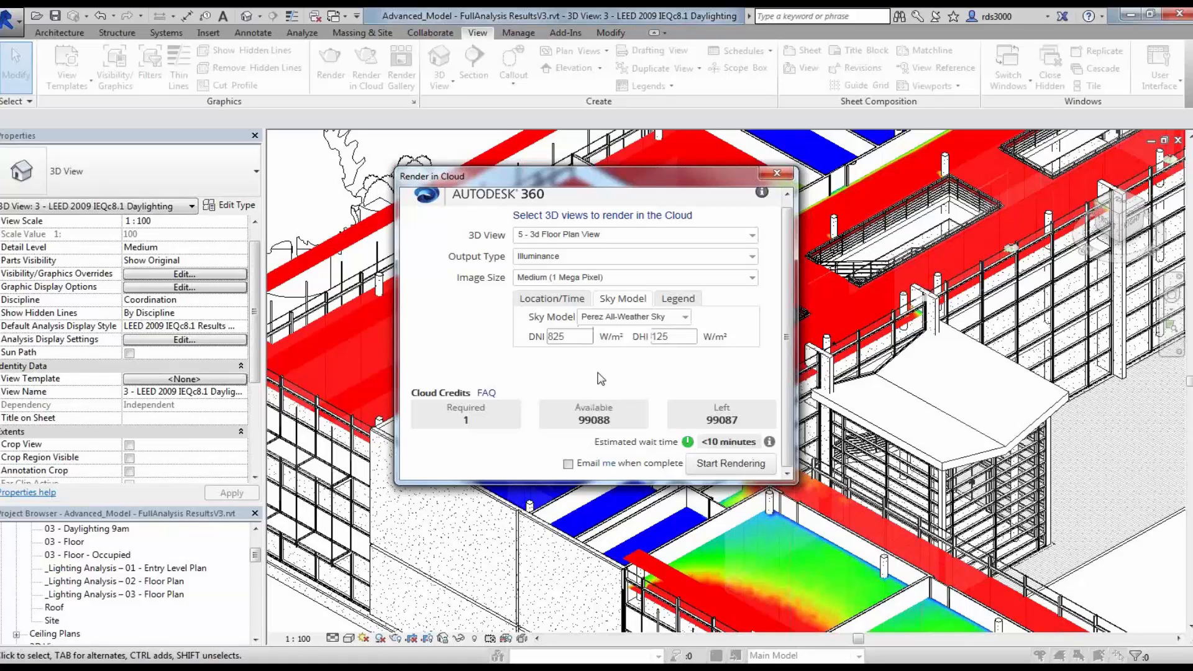
{"action": "double_click", "coordinate": [555, 337]}
{"action": "left_click", "coordinate": [684, 299]}
{"action": "double_click", "coordinate": [632, 336]}
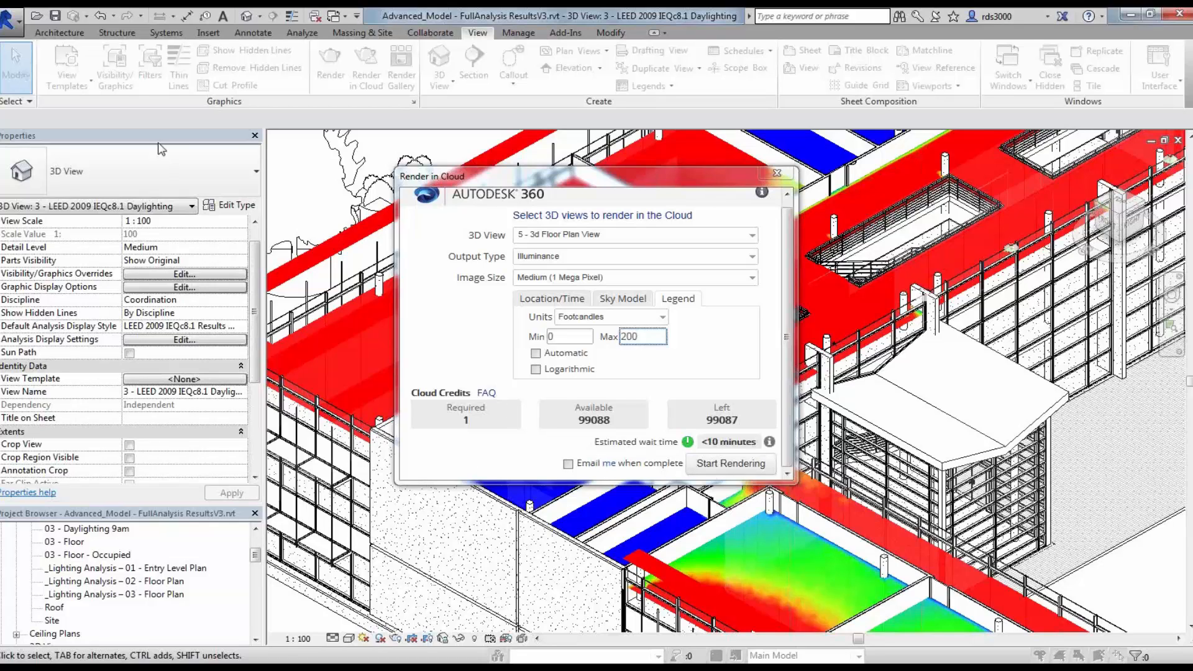
{"action": "left_click", "coordinate": [777, 174]}
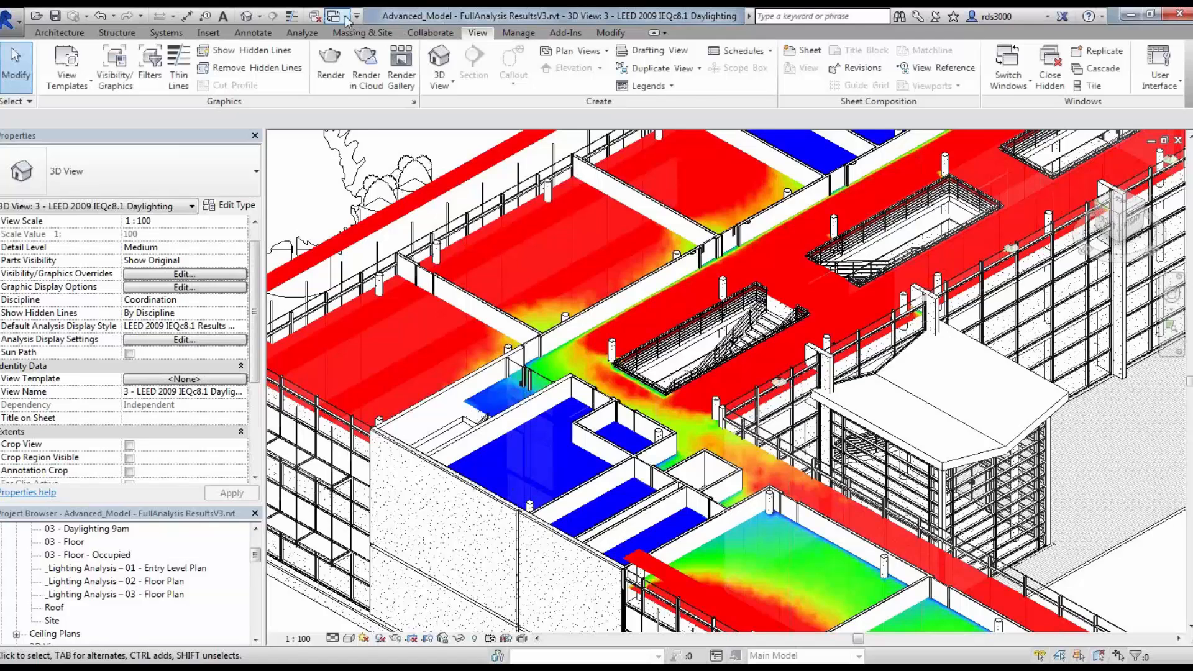
Step: Switch to the ATIC_ARCH_CLS_davidCleanSTubes_Results3 _Lighting Analysis Model View, then open and close Render in Cloud
{"action": "left_click", "coordinate": [346, 19]}
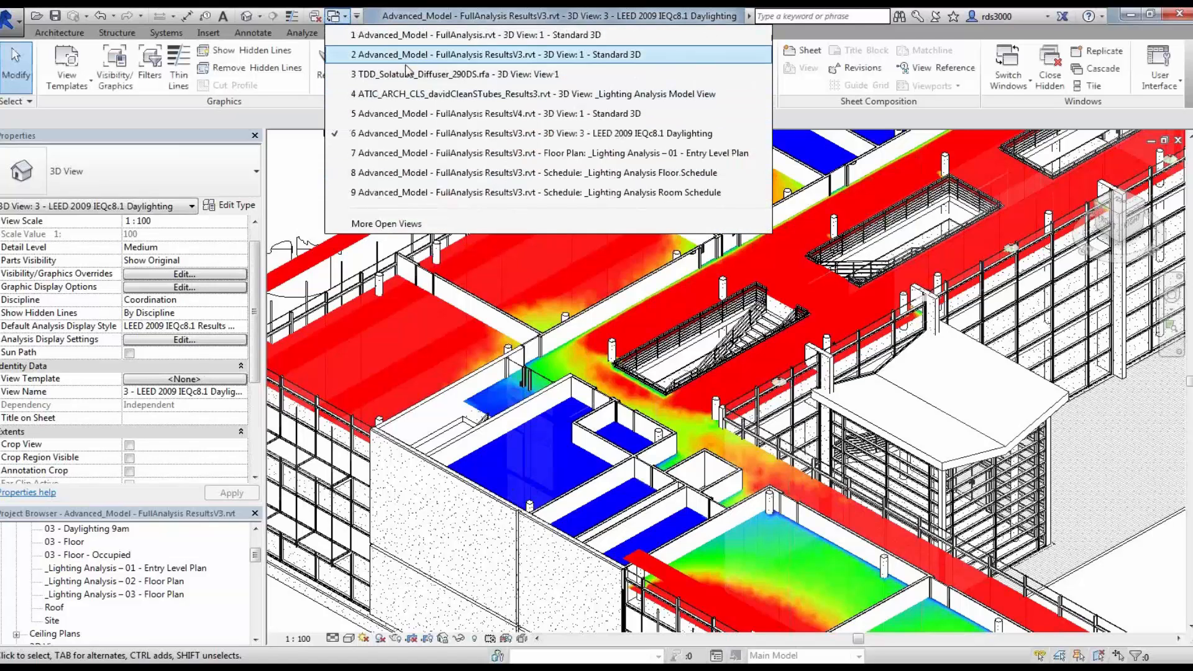
{"action": "left_click", "coordinate": [407, 95]}
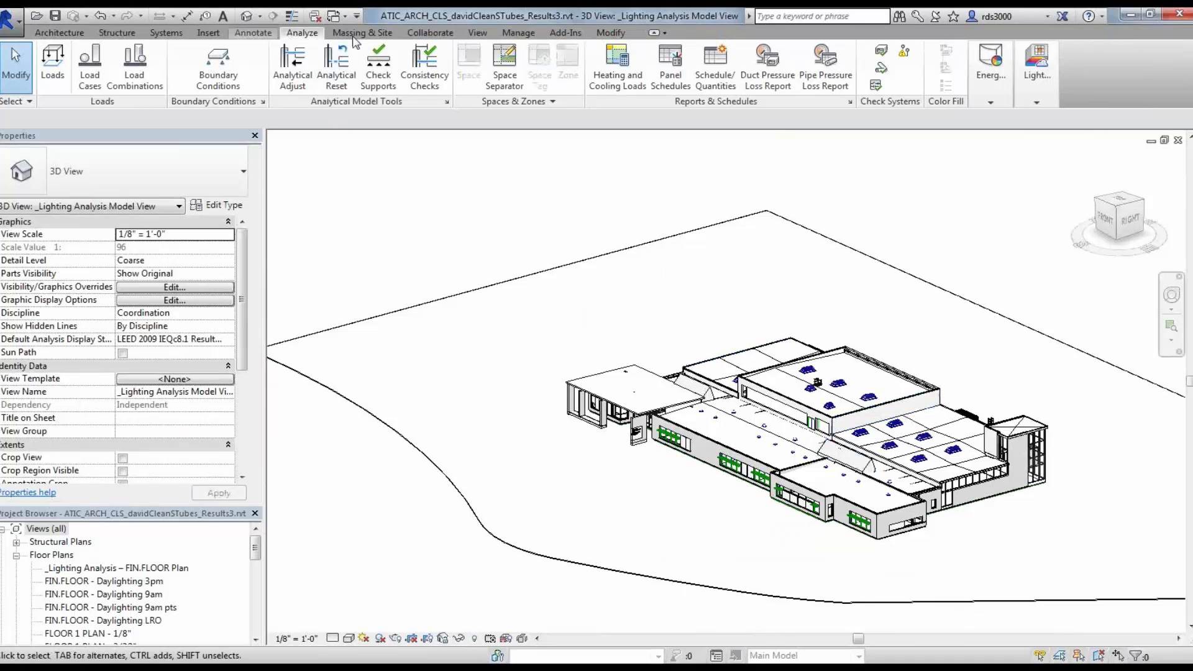
{"action": "left_click", "coordinate": [477, 33]}
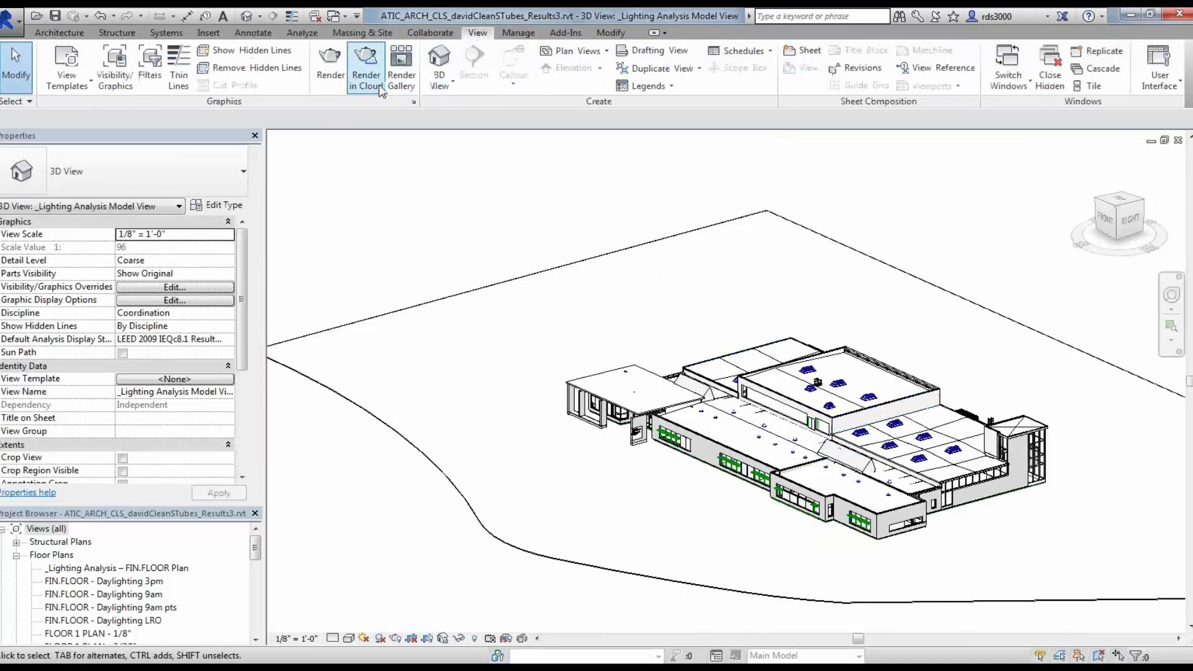
{"action": "left_click", "coordinate": [365, 70]}
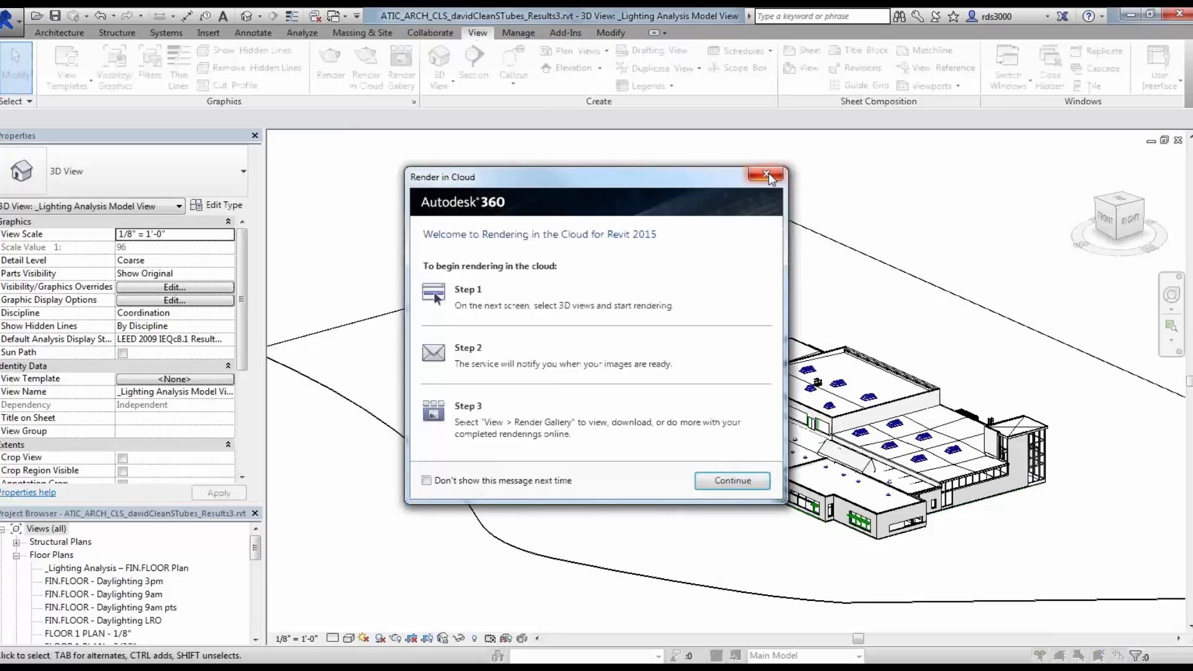
{"action": "left_click", "coordinate": [769, 173]}
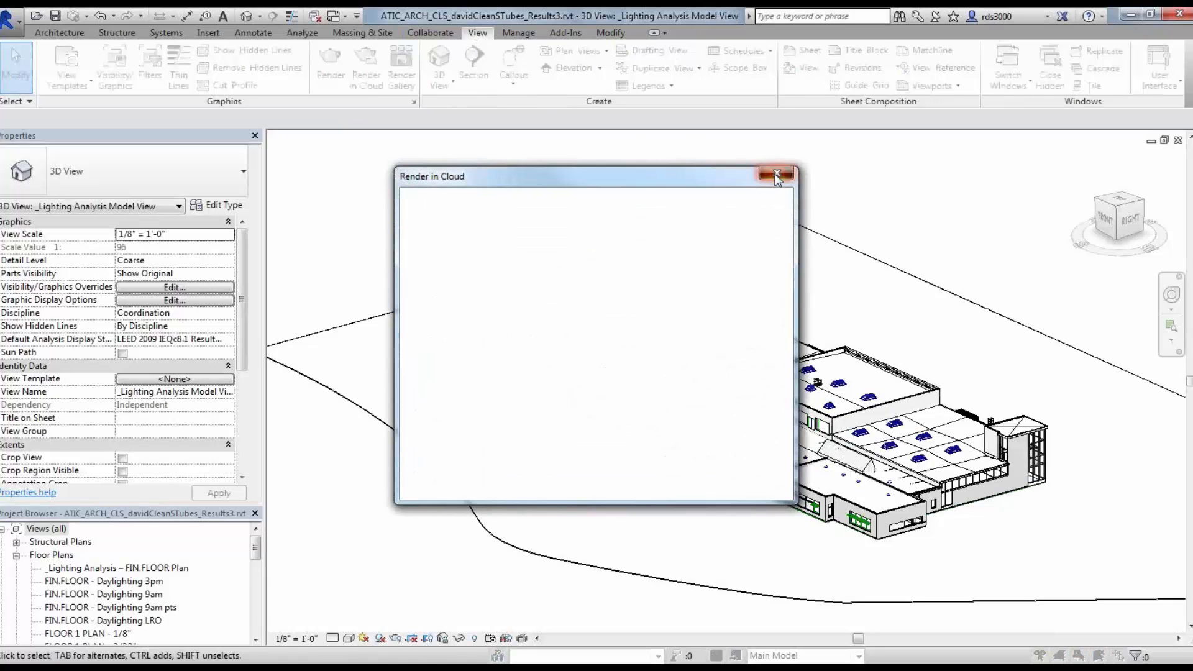
{"action": "left_click", "coordinate": [776, 175]}
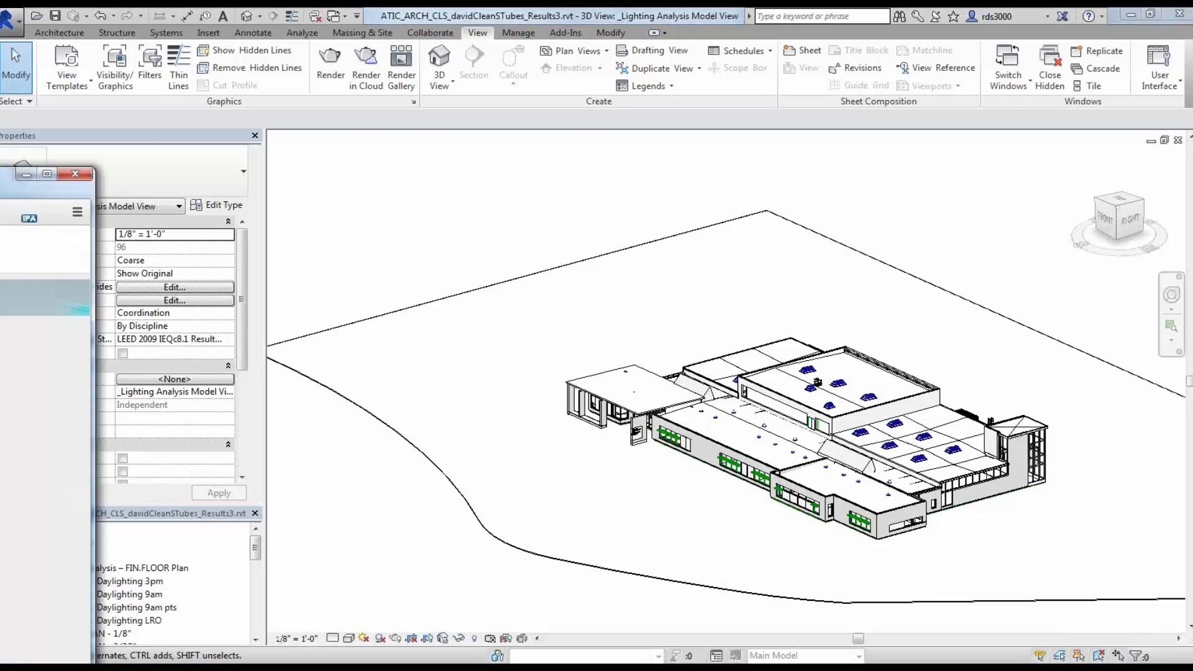
Step: Open the project's illuminance rendering in the A360 My Renderings gallery, then minimize the browser
{"action": "left_click_drag", "start_coordinate": [97, 12], "coordinate": [494, 2]}
{"action": "left_click", "coordinate": [241, 290]}
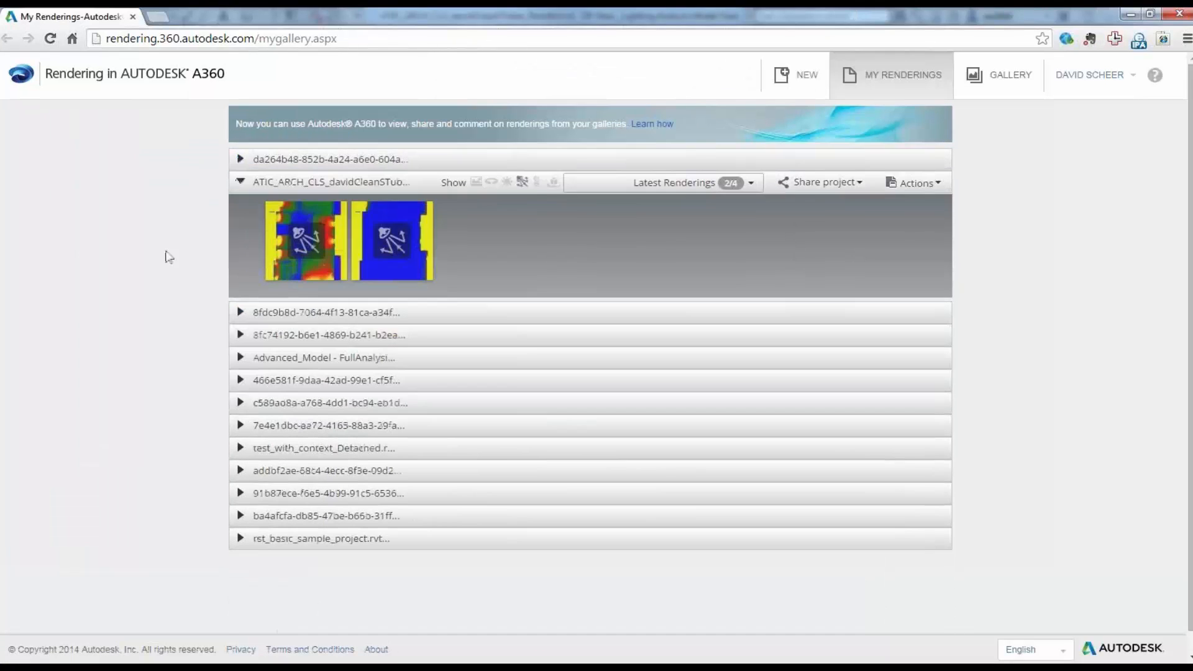
{"action": "left_click", "coordinate": [301, 247]}
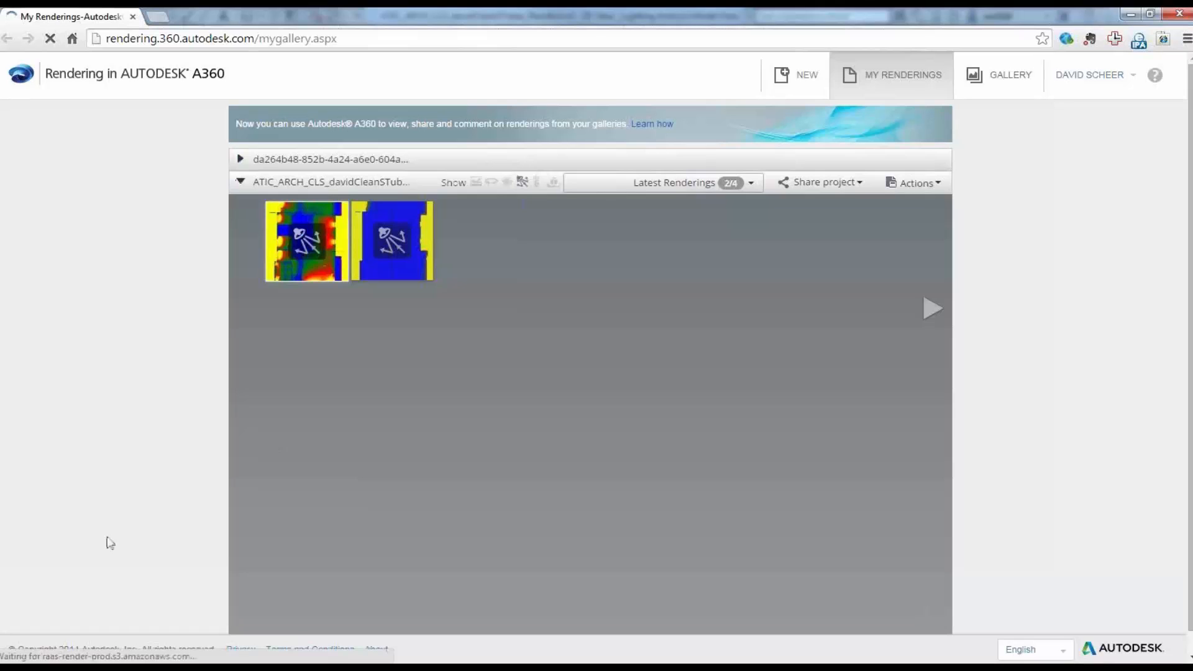
{"action": "scroll", "coordinate": [394, 478], "scroll_direction": "down", "scroll_amount": 3}
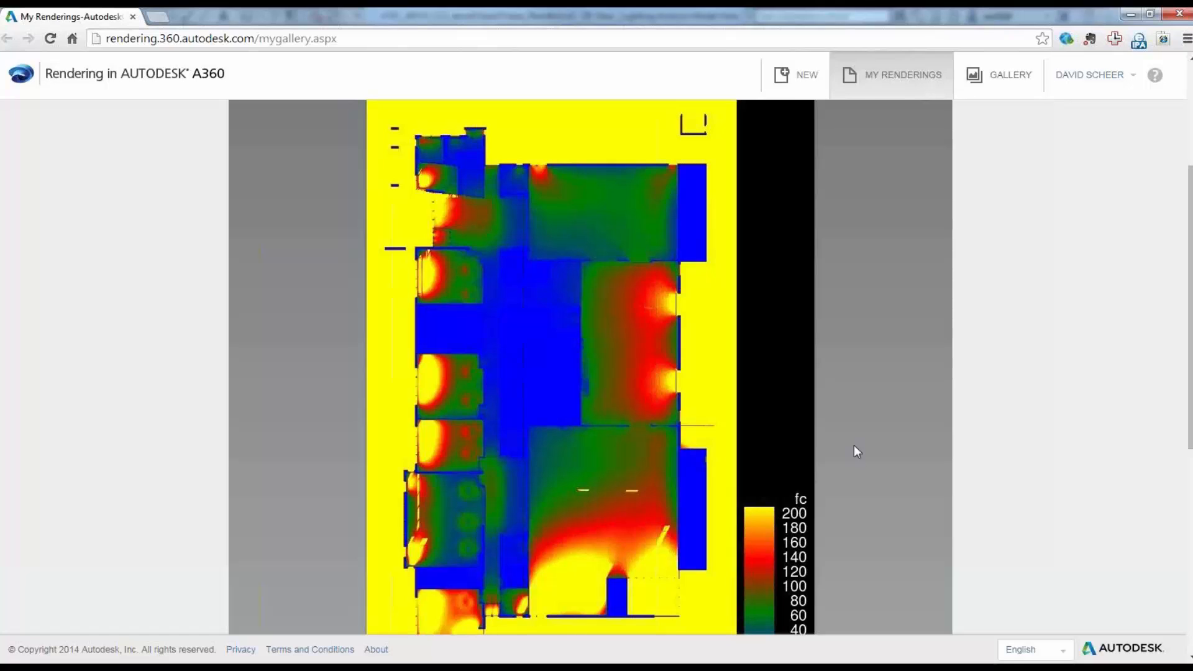
{"action": "left_click", "coordinate": [1132, 14]}
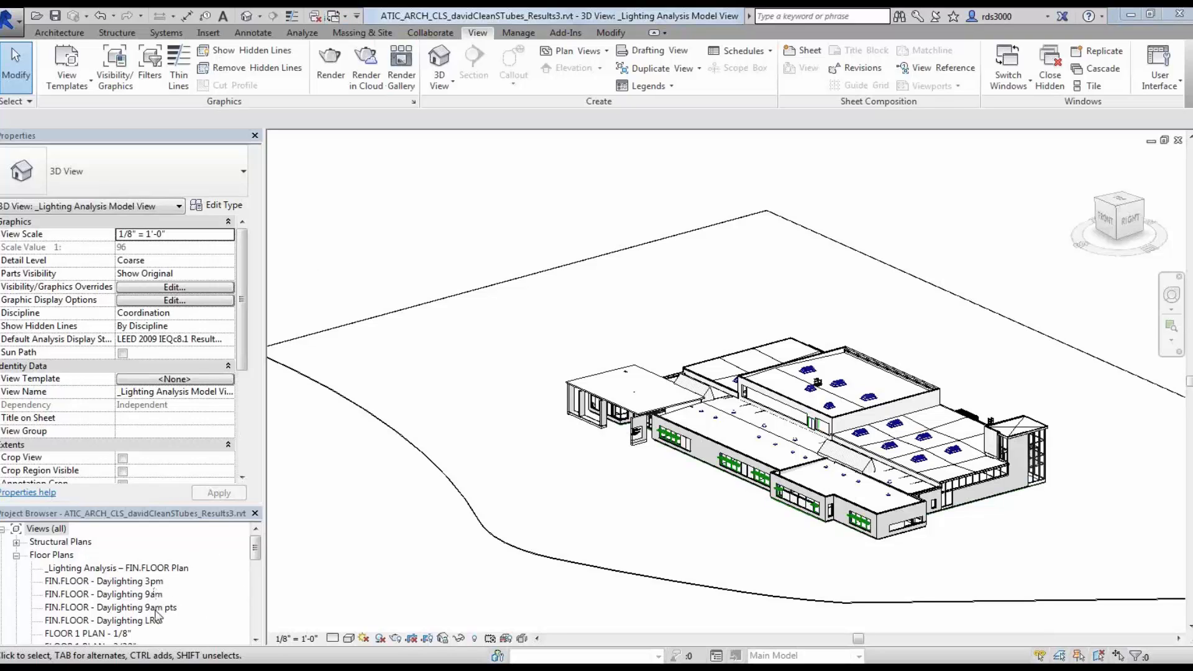
Step: Browse the project browser views, collapsing Floor Plans and selecting the _Lighting Analysis Model View
{"action": "left_click", "coordinate": [148, 620]}
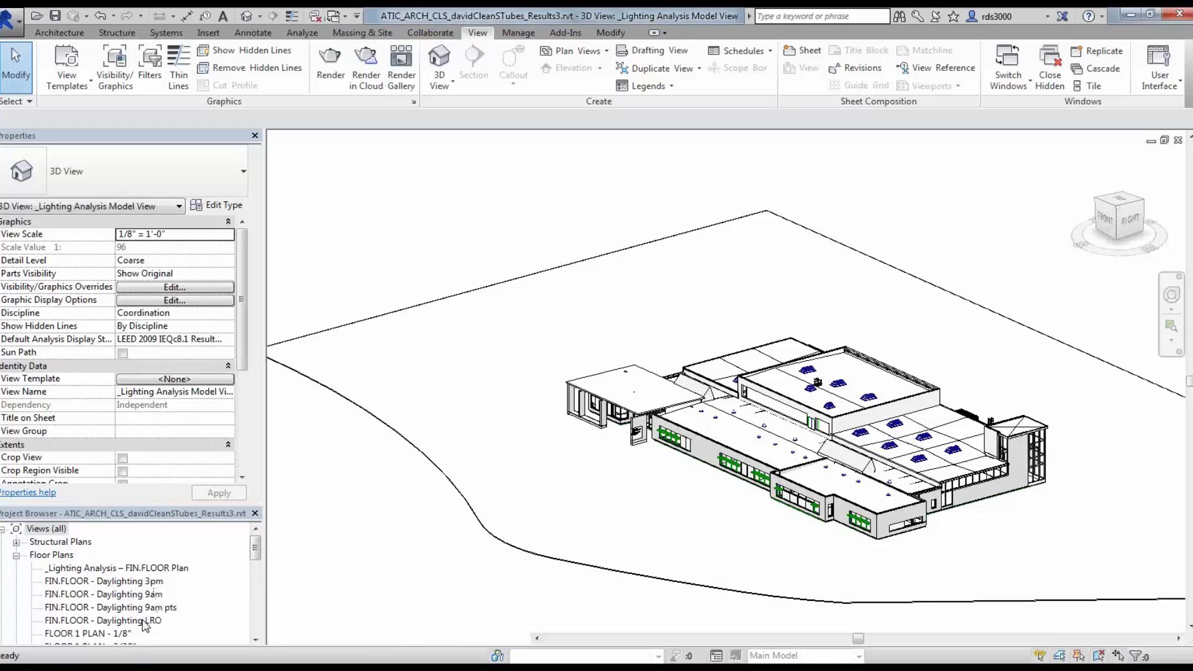
{"action": "left_click", "coordinate": [16, 555]}
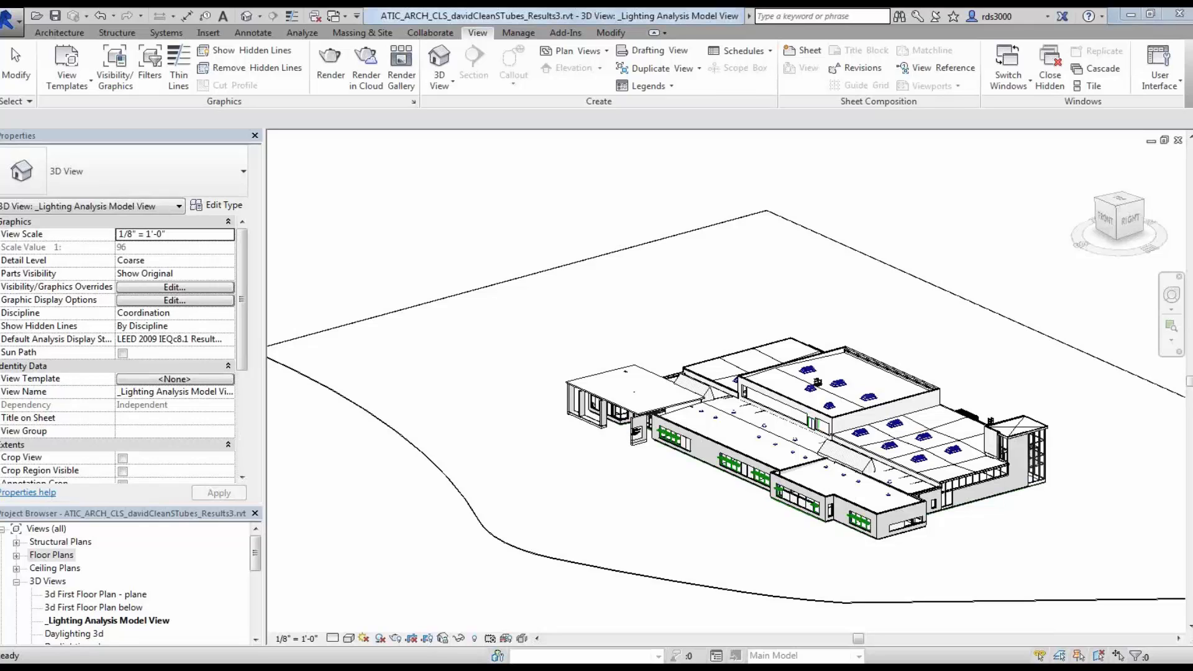
{"action": "left_click", "coordinate": [138, 622]}
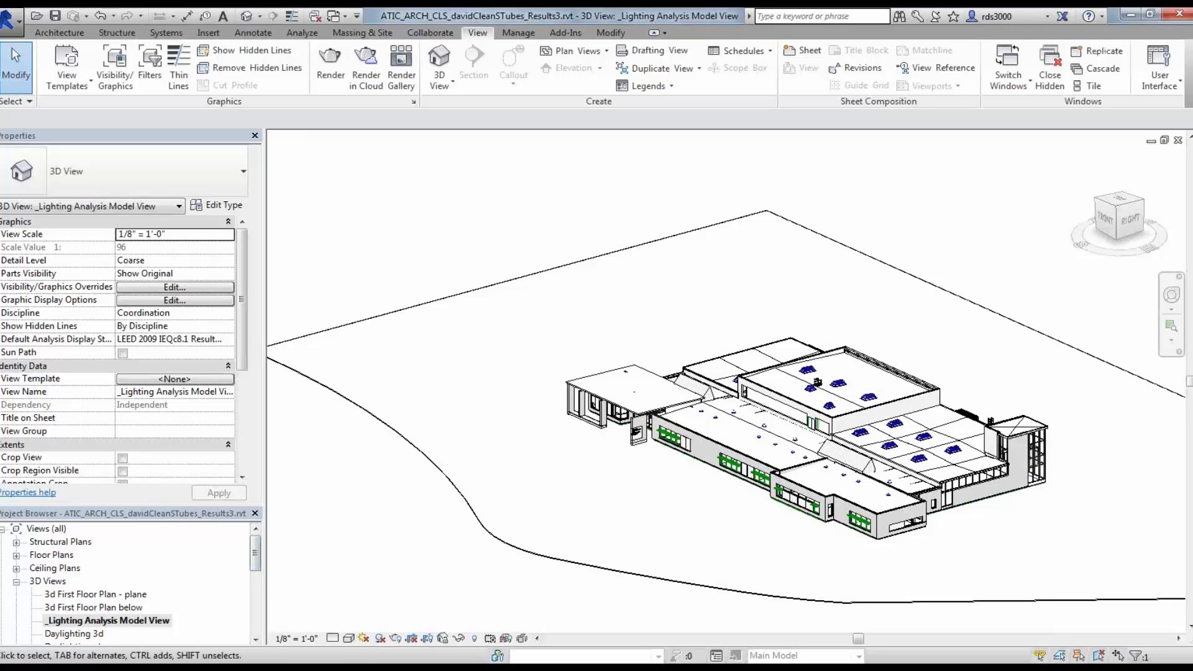
Step: Open the Daylighting 3d view from the project browser and zoom into the building interior
{"action": "left_click_drag", "start_coordinate": [255, 562], "coordinate": [261, 577]}
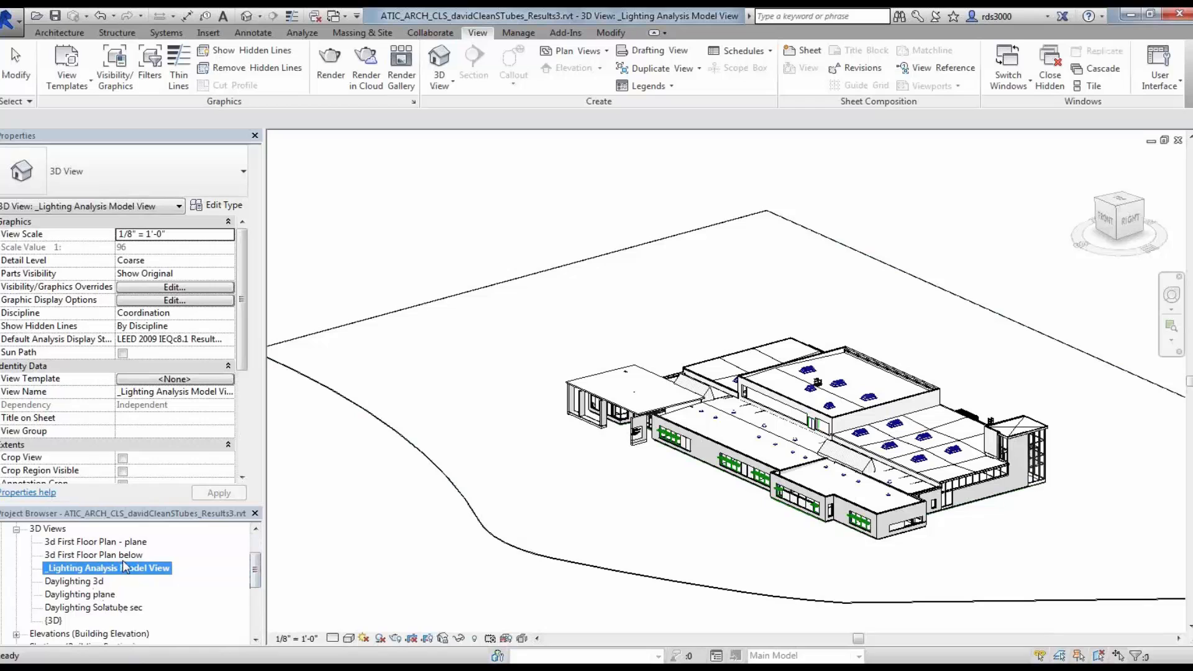
{"action": "left_click", "coordinate": [91, 582]}
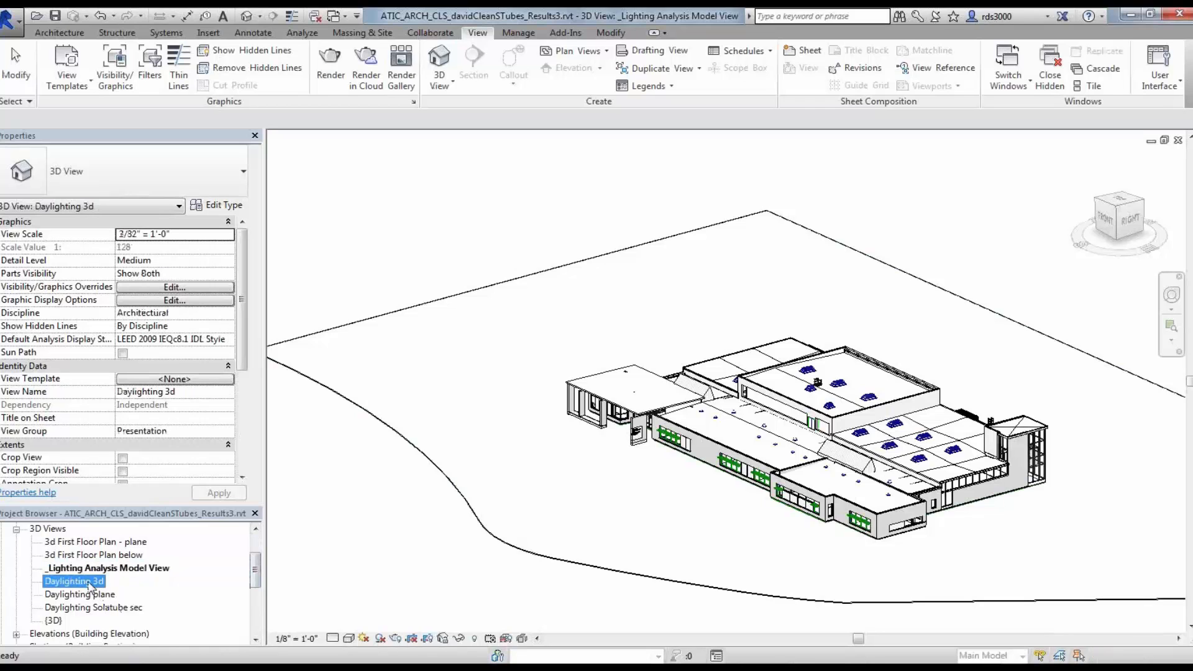
{"action": "double_click", "coordinate": [88, 582]}
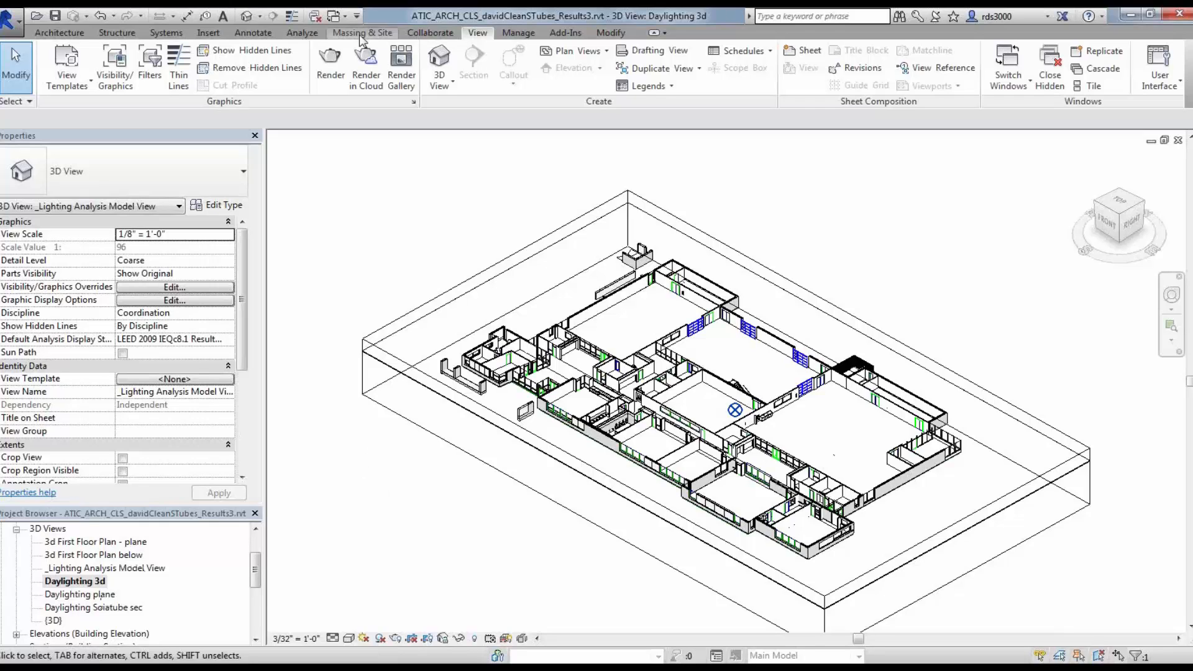
{"action": "left_click", "coordinate": [349, 17]}
{"action": "left_click", "coordinate": [347, 14]}
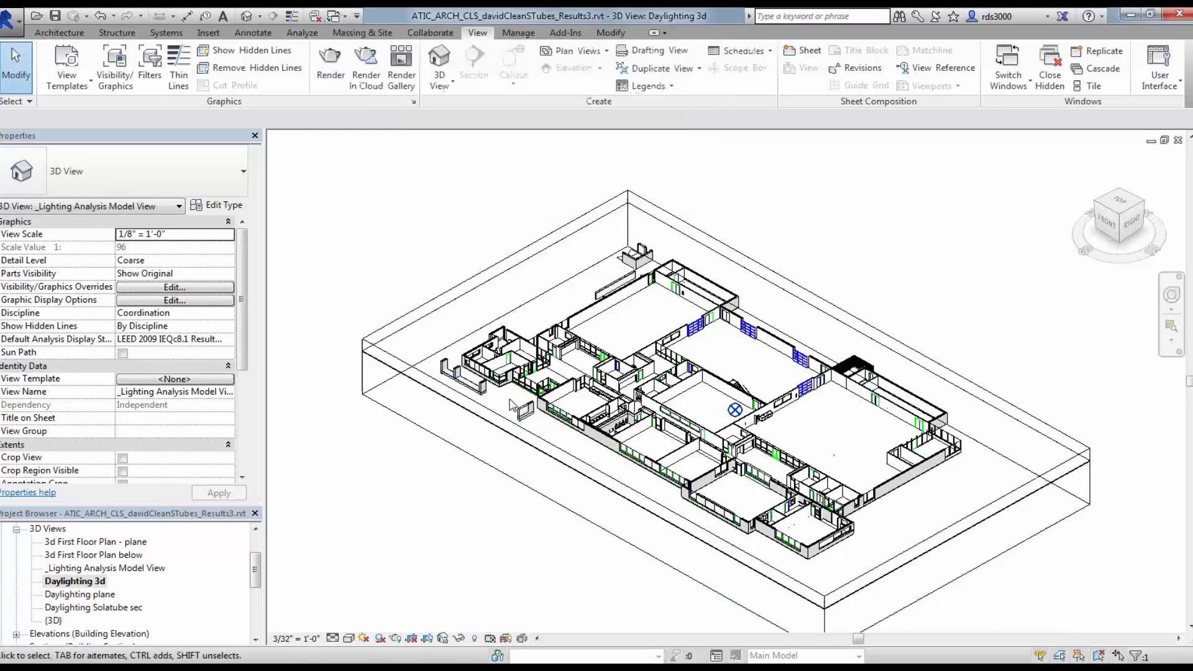
{"action": "scroll", "coordinate": [494, 373], "scroll_direction": "up", "scroll_amount": 3}
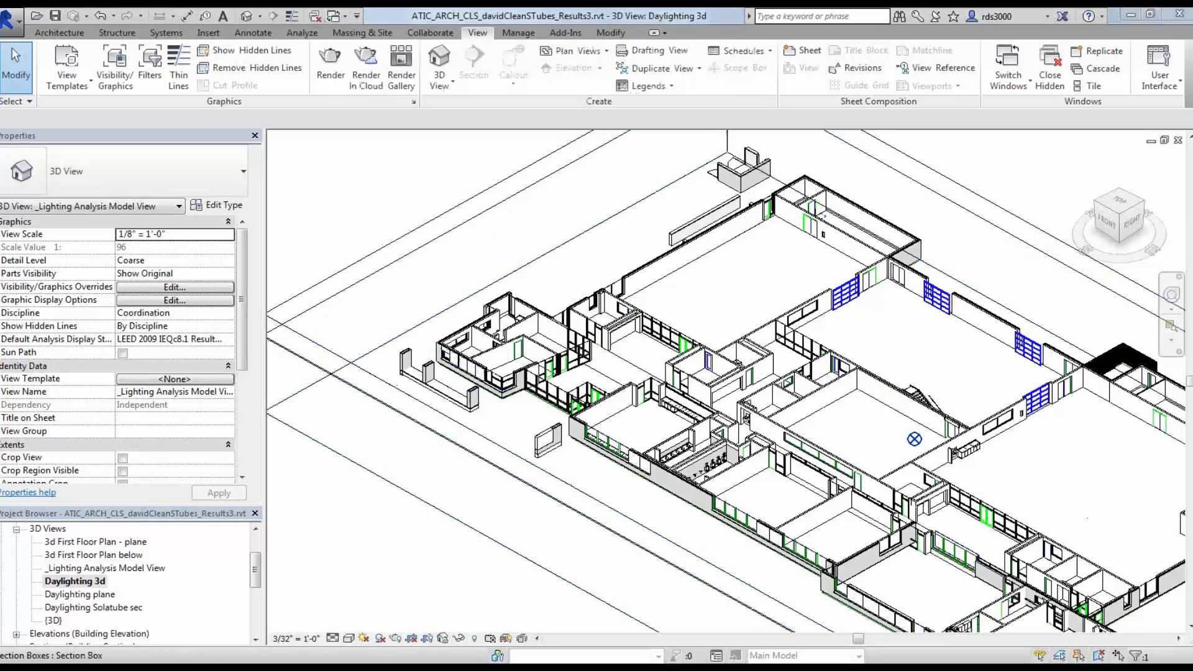
Step: Switch to the Building Performance Analysis help site and open the Glazing Properties for Illuminance Renderings topic
{"action": "left_click_drag", "start_coordinate": [0, 205], "coordinate": [171, 0]}
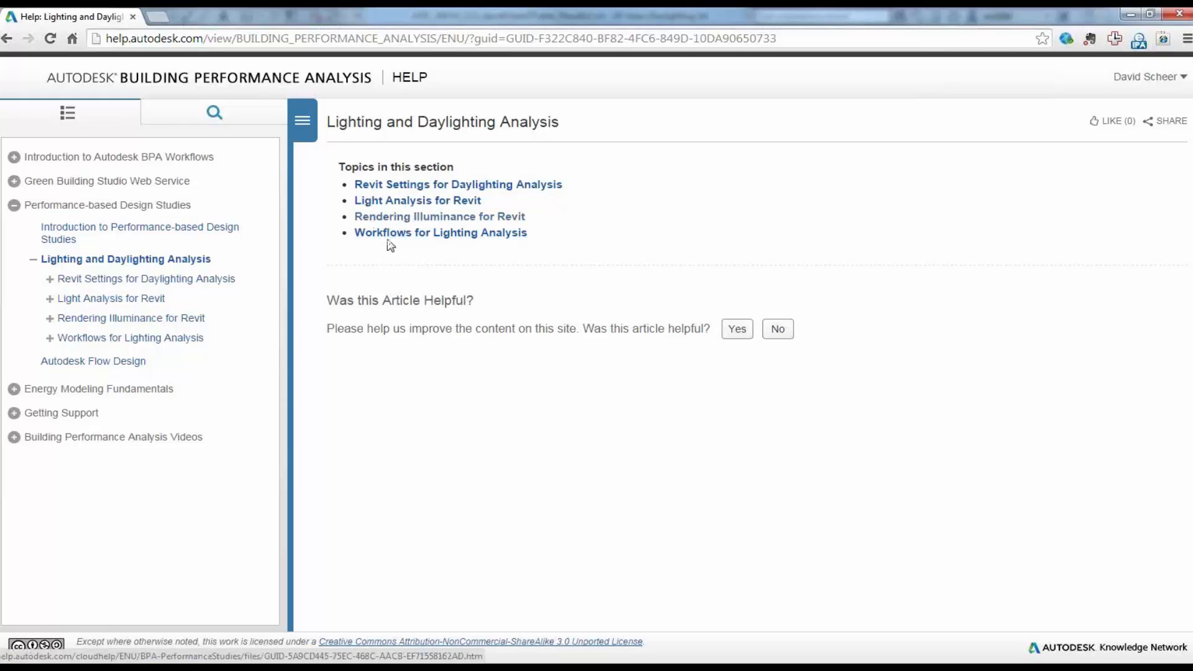
{"action": "left_click", "coordinate": [366, 235]}
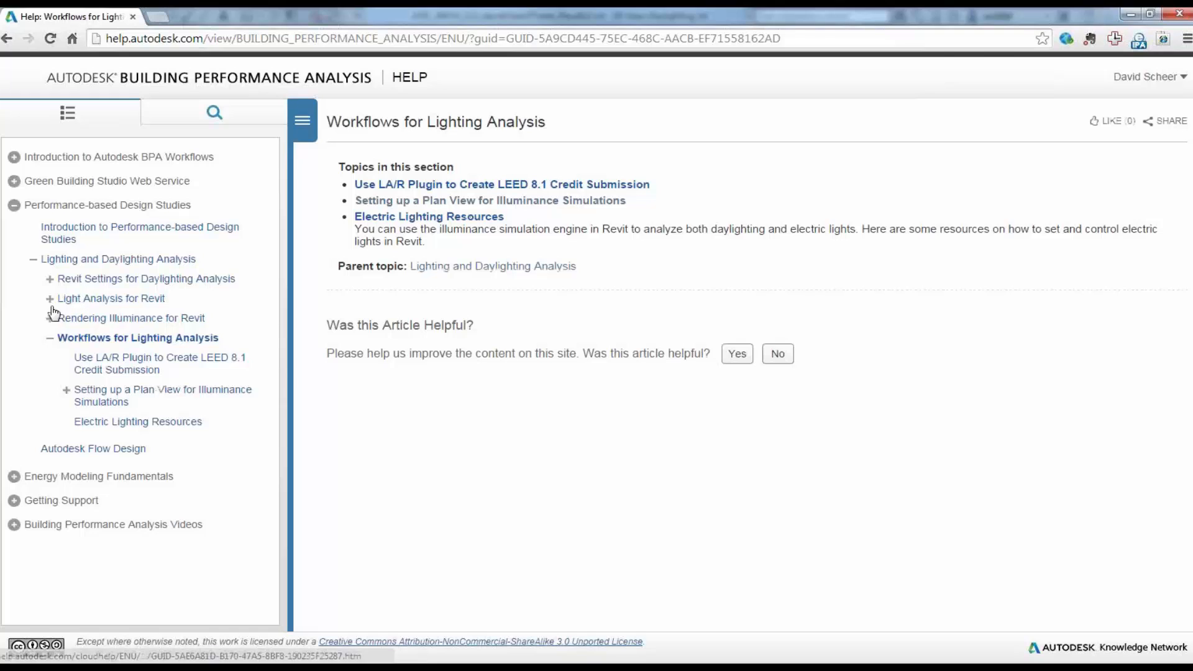
{"action": "left_click", "coordinate": [49, 279]}
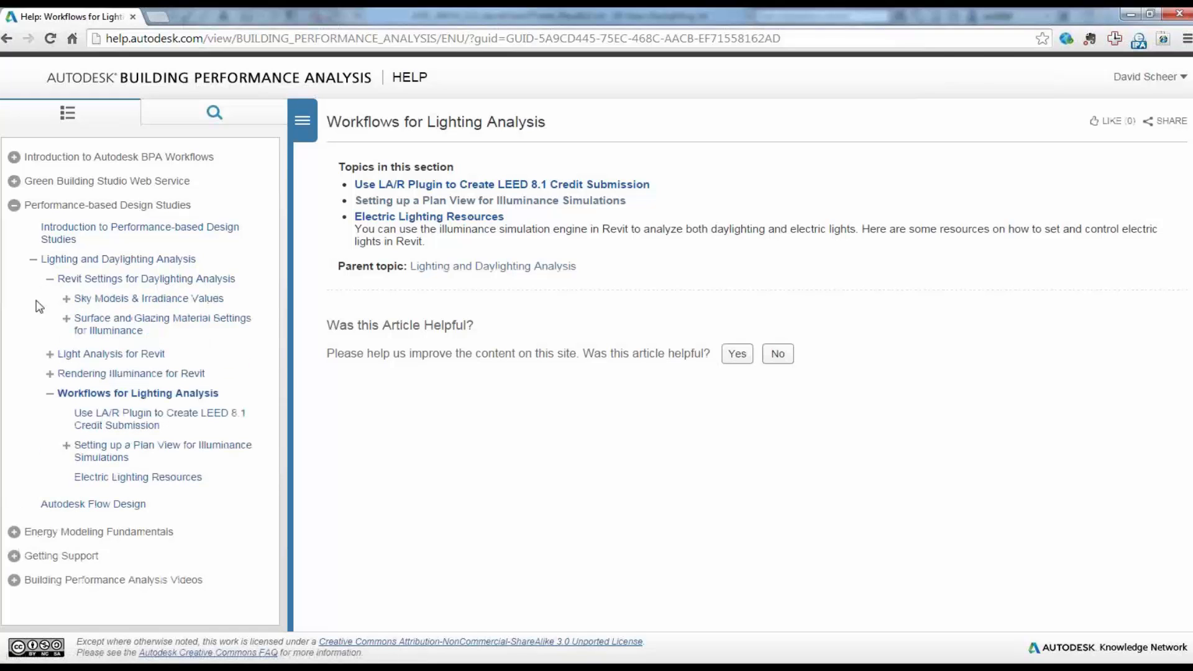
{"action": "left_click", "coordinate": [106, 325]}
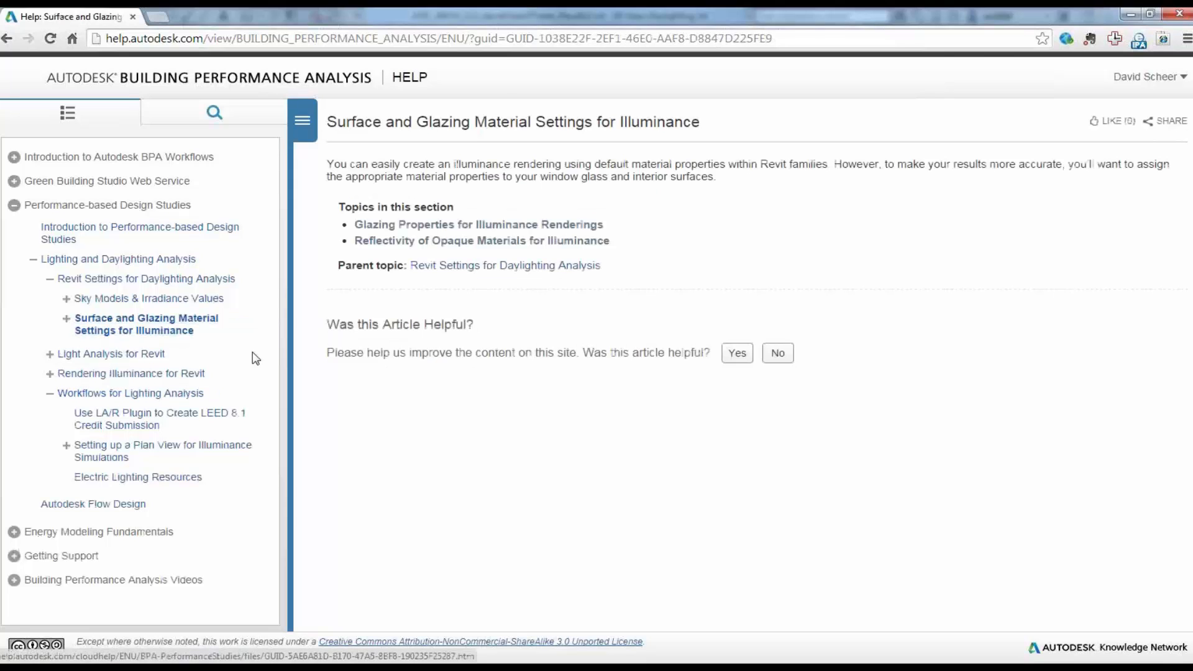
{"action": "left_click", "coordinate": [65, 318]}
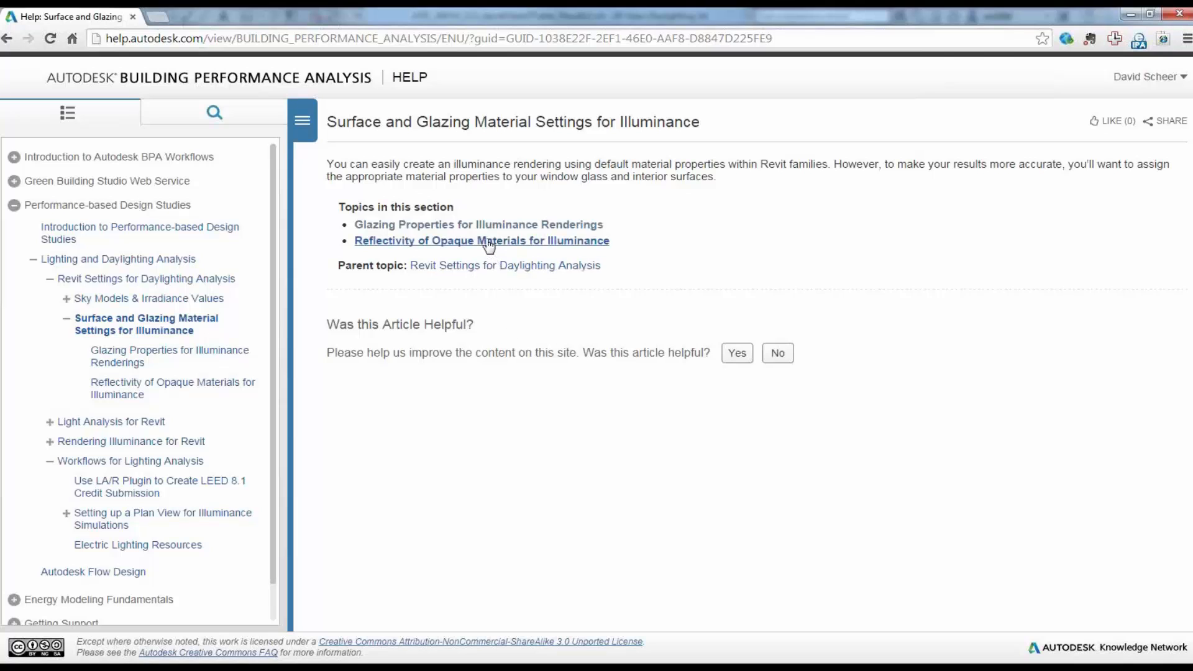
{"action": "left_click", "coordinate": [418, 232]}
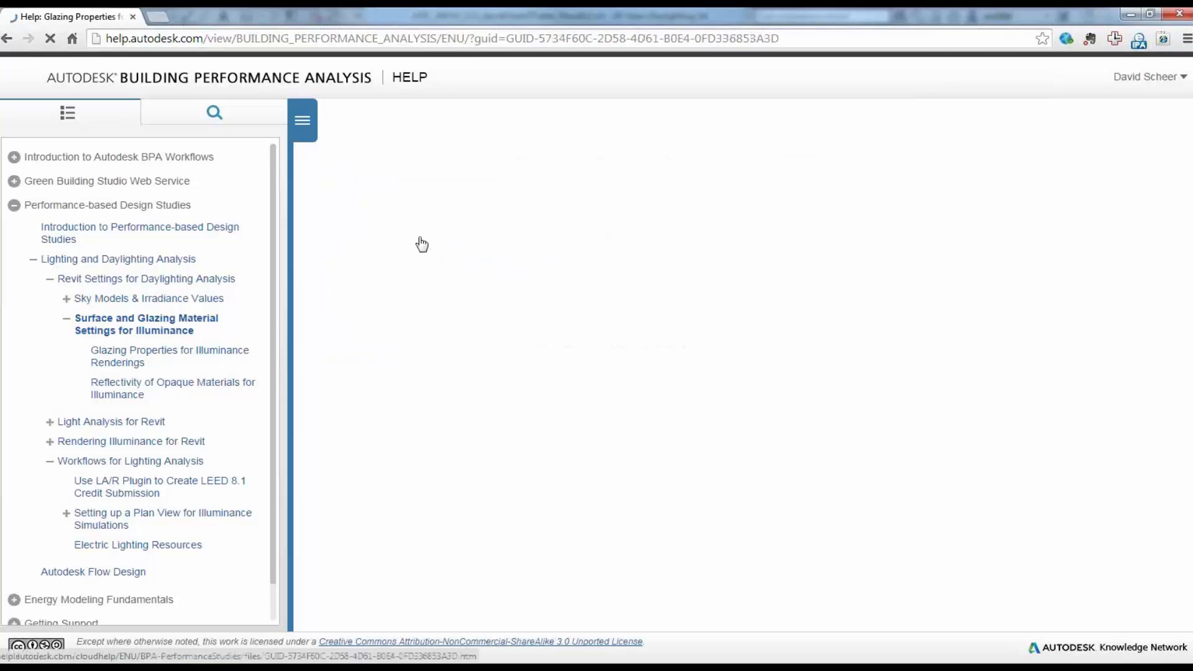
Step: Read through the glazing material appearance settings and the T-Vis RGB chart in the help article
{"action": "scroll", "coordinate": [801, 567], "scroll_direction": "down", "scroll_amount": 5}
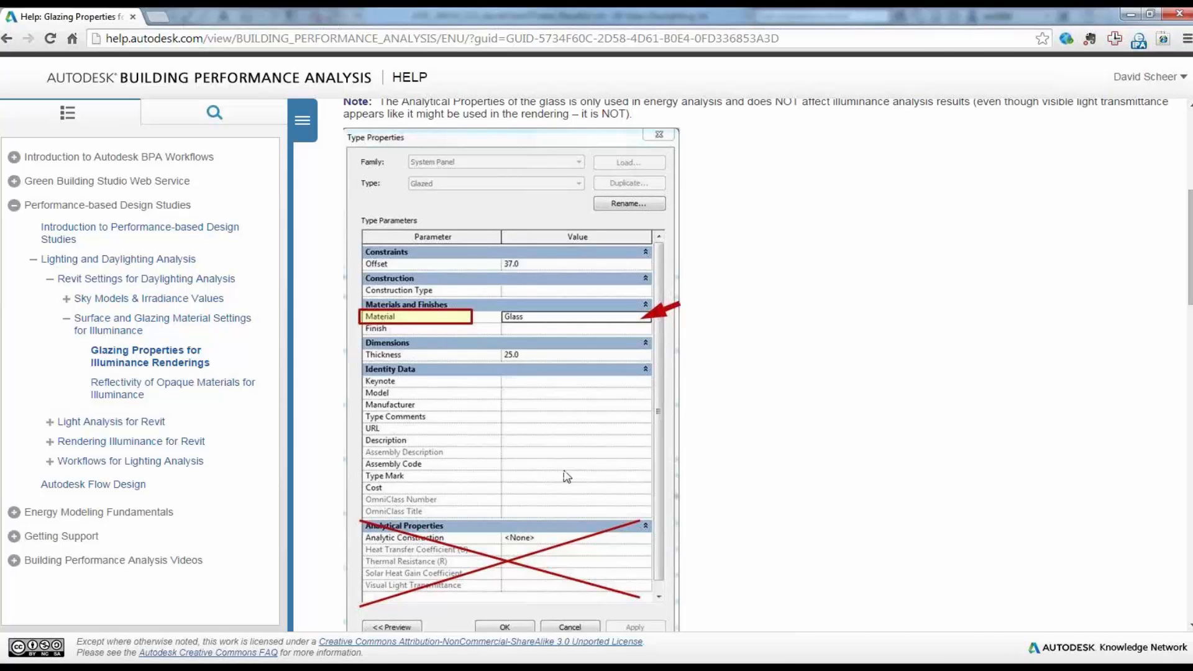
{"action": "scroll", "coordinate": [566, 476], "scroll_direction": "down", "scroll_amount": 5}
{"action": "scroll", "coordinate": [582, 486], "scroll_direction": "down", "scroll_amount": 2}
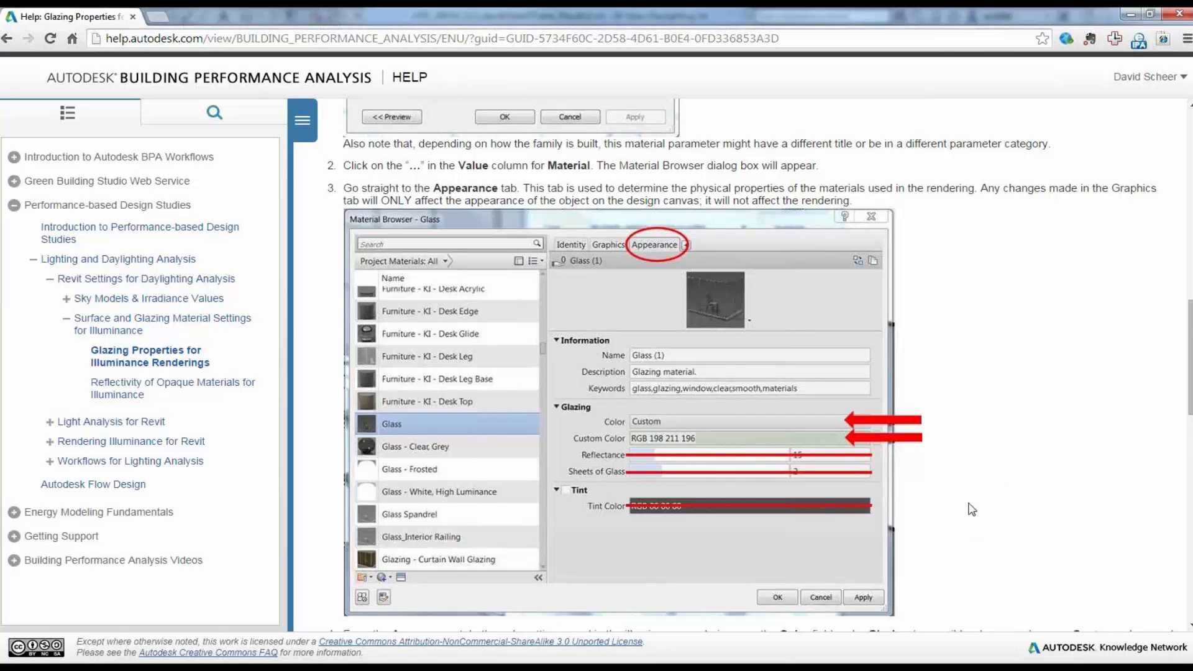
{"action": "scroll", "coordinate": [973, 509], "scroll_direction": "down", "scroll_amount": 6}
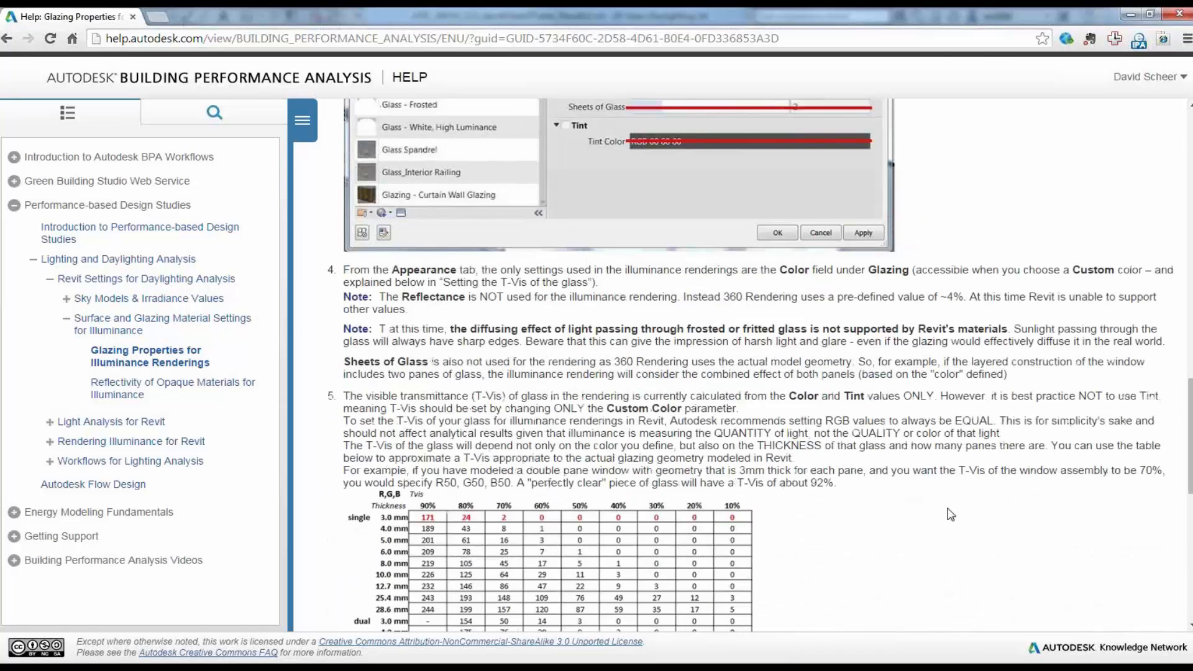
{"action": "scroll", "coordinate": [923, 451], "scroll_direction": "up", "scroll_amount": 1}
{"action": "scroll", "coordinate": [922, 451], "scroll_direction": "up", "scroll_amount": 1}
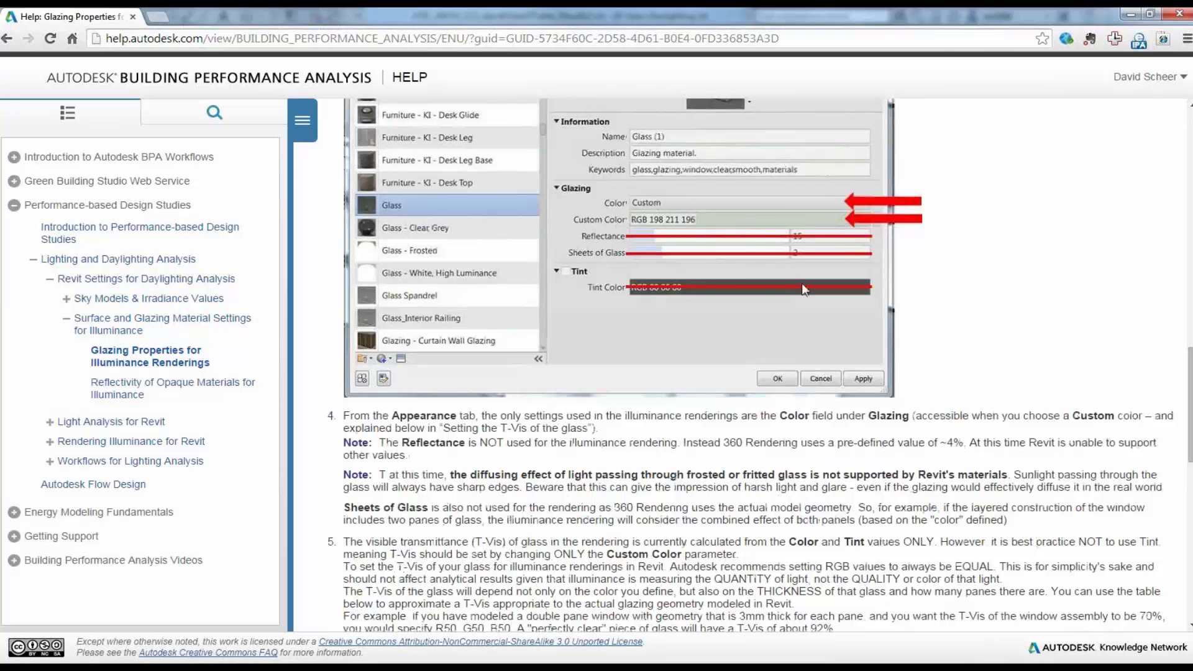
{"action": "scroll", "coordinate": [748, 538], "scroll_direction": "down", "scroll_amount": 5}
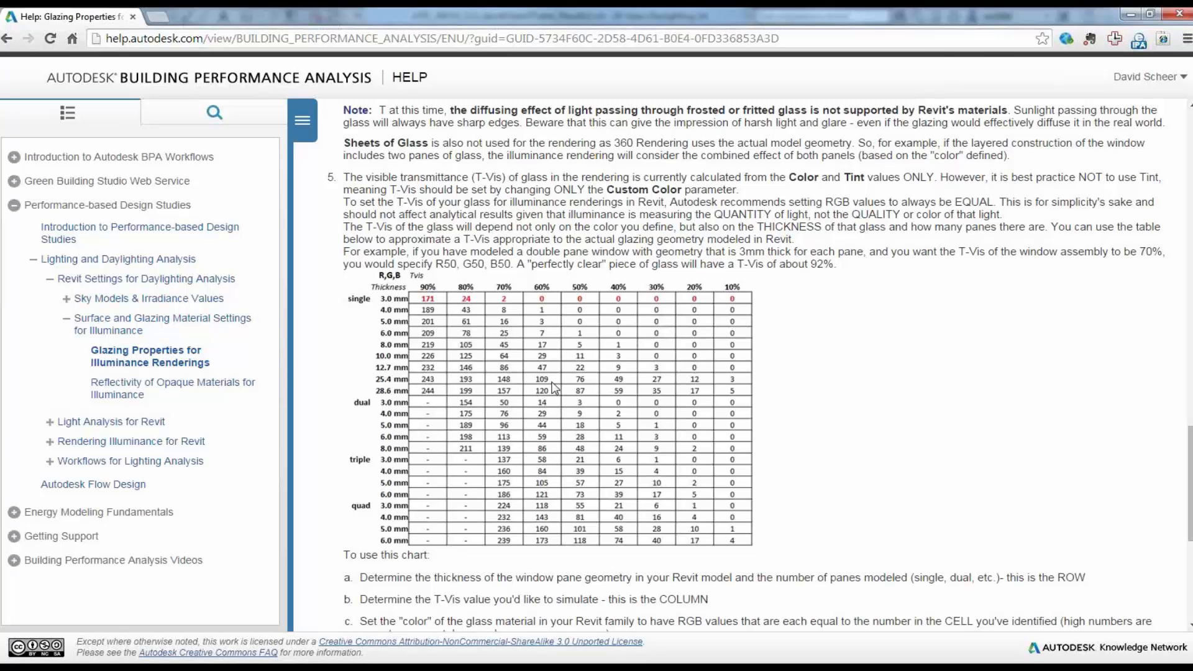
{"action": "scroll", "coordinate": [566, 383], "scroll_direction": "up", "scroll_amount": 8}
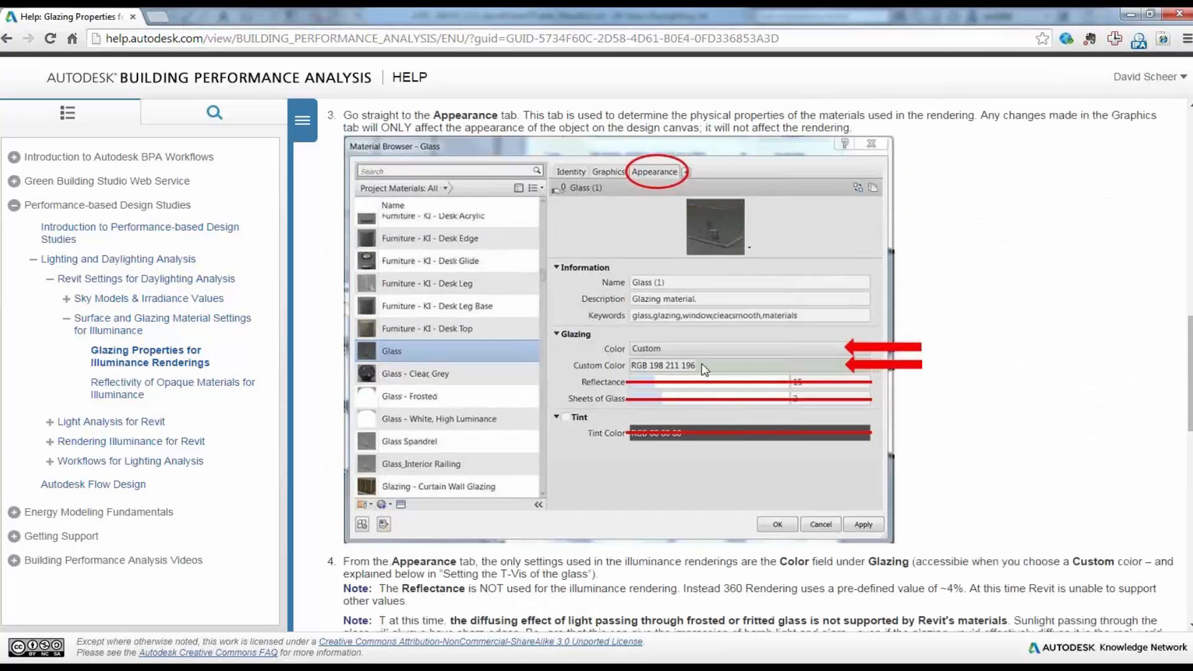